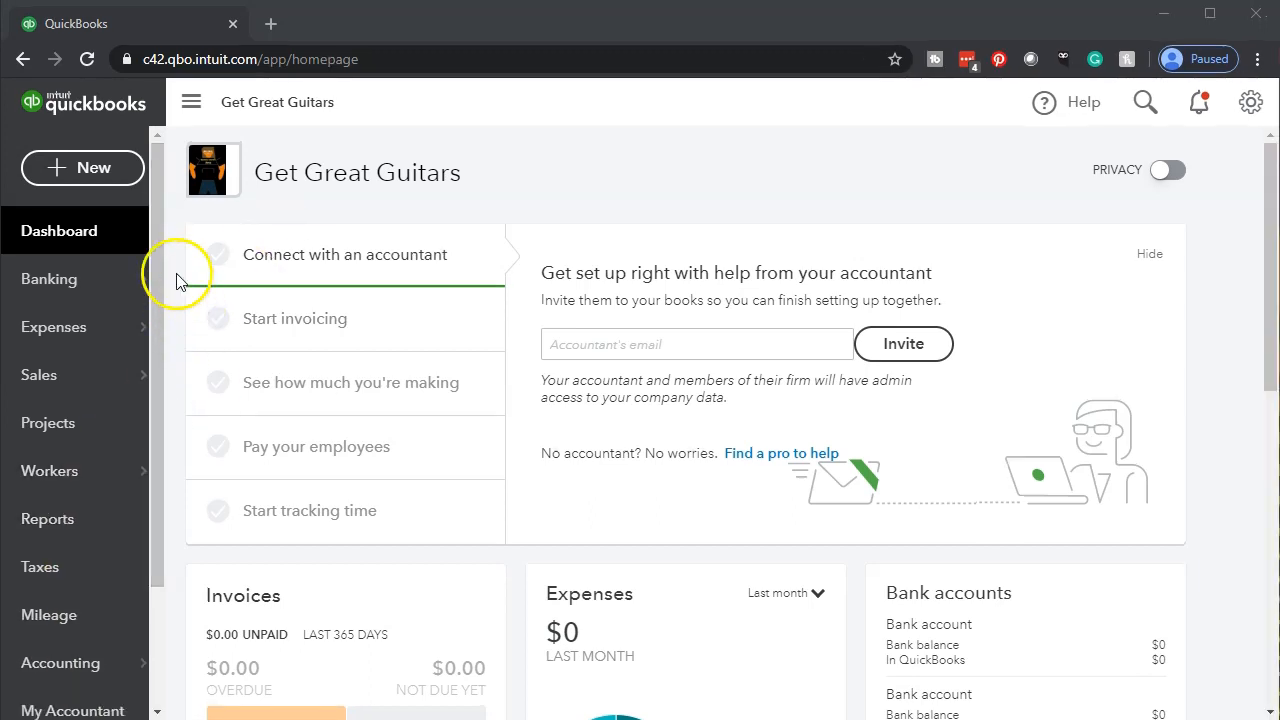
Start a new invoice and open the product/service choices on its first line
{"action": "left_click", "coordinate": [91, 170]}
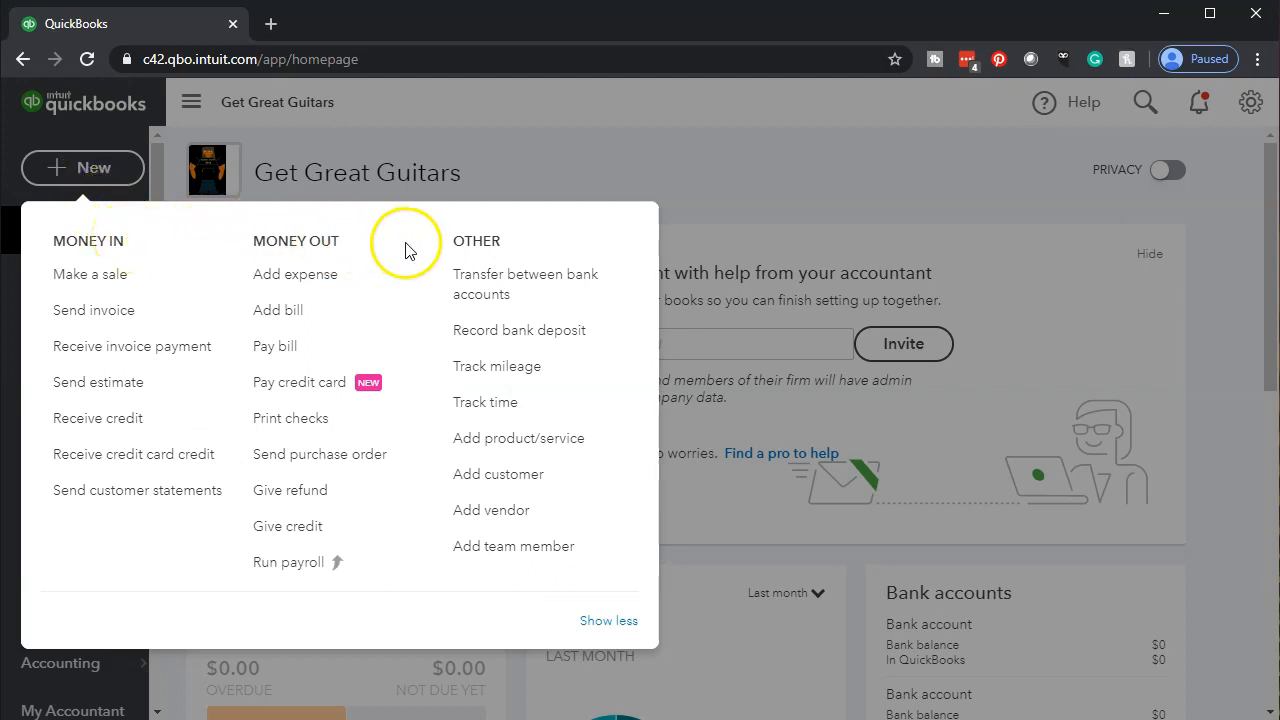
{"action": "left_click", "coordinate": [136, 318]}
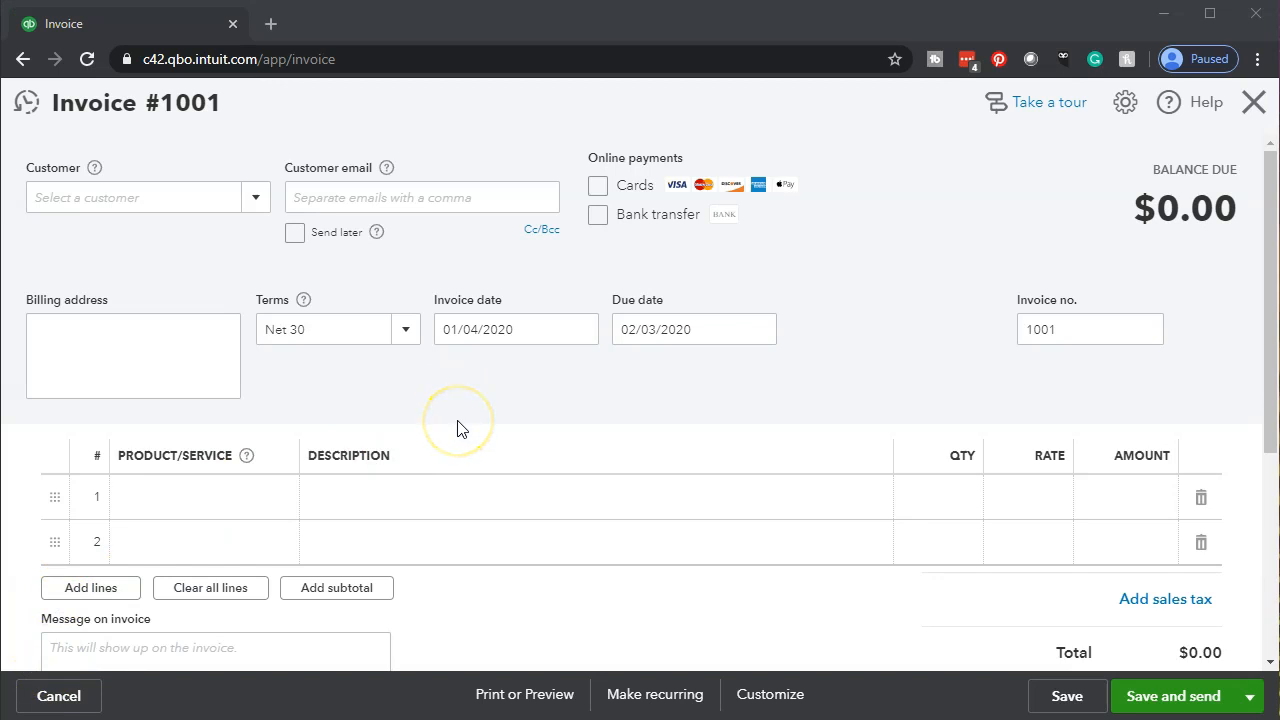
{"action": "scroll", "coordinate": [457, 427], "scroll_direction": "down", "scroll_amount": 1}
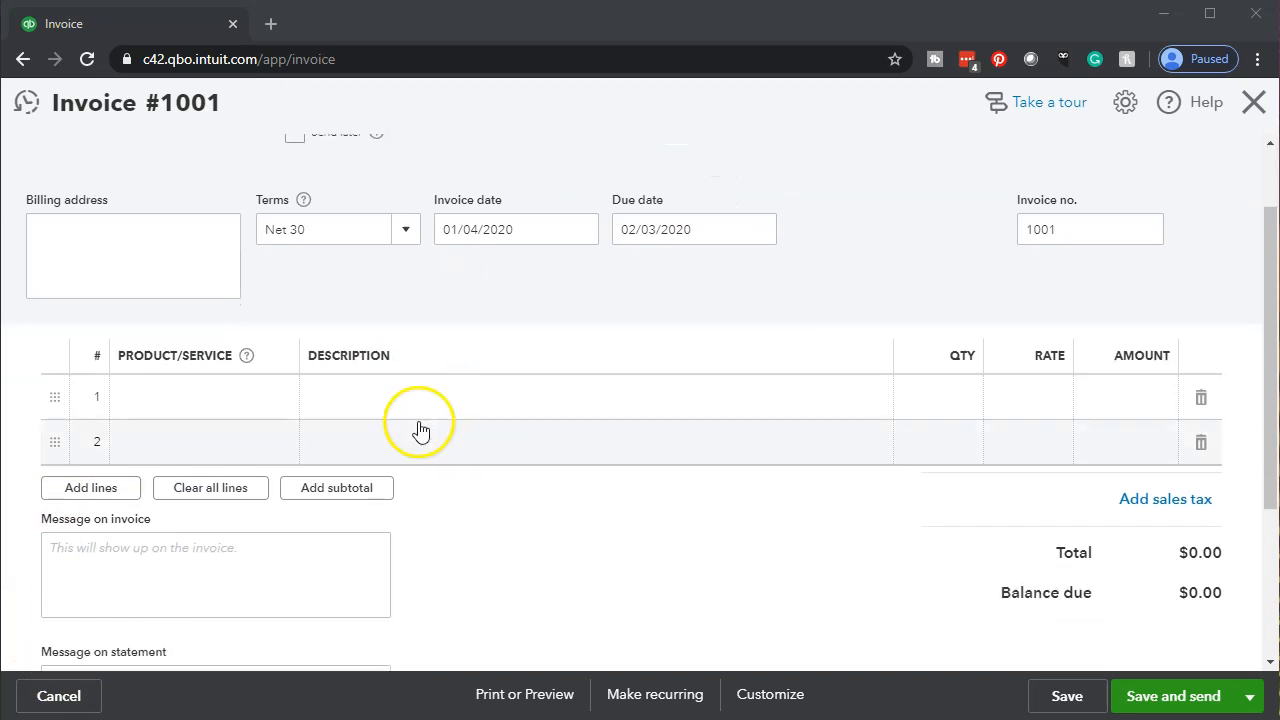
{"action": "left_click", "coordinate": [249, 403]}
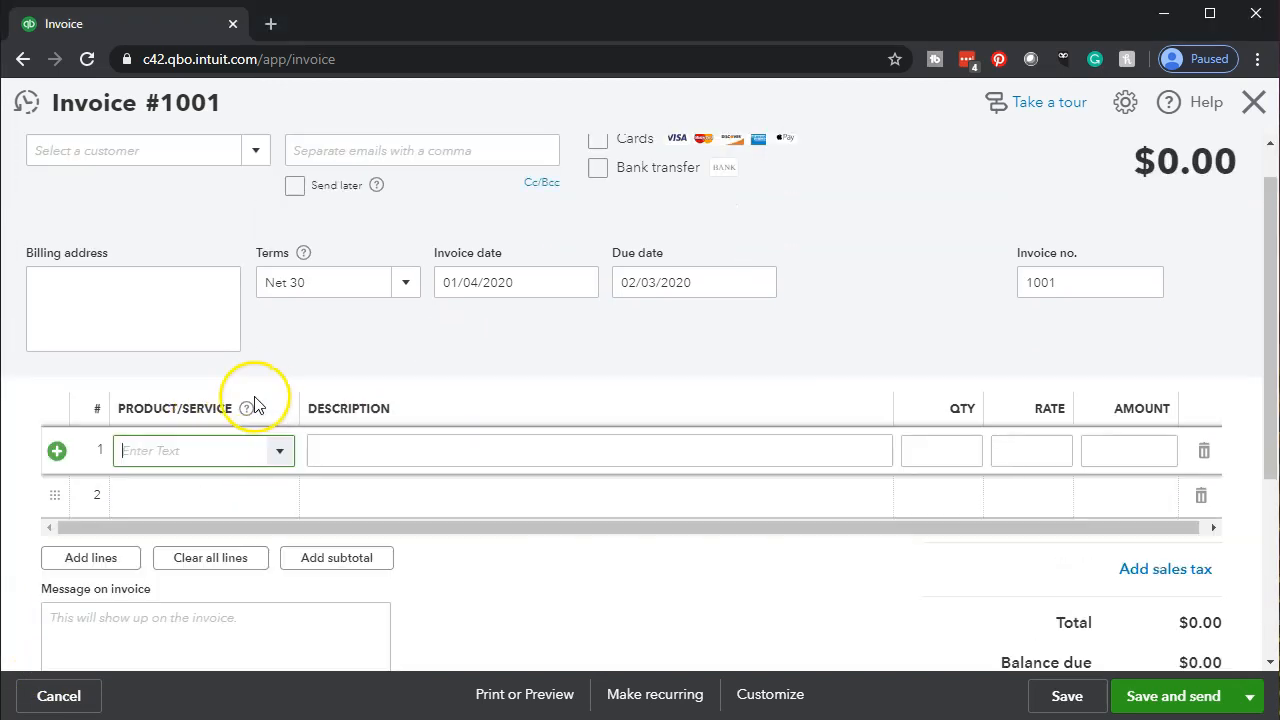
{"action": "left_click", "coordinate": [279, 452]}
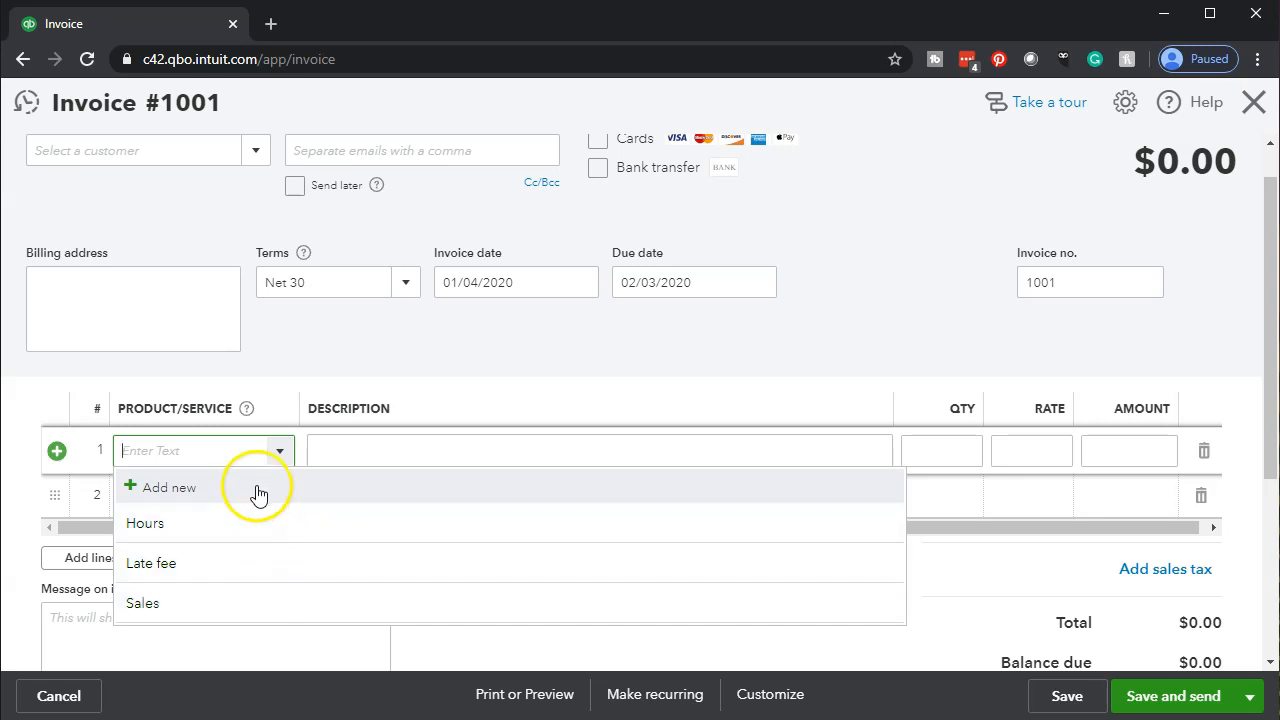
Dismiss the product list and close the invoice without saving
{"action": "left_click", "coordinate": [484, 380]}
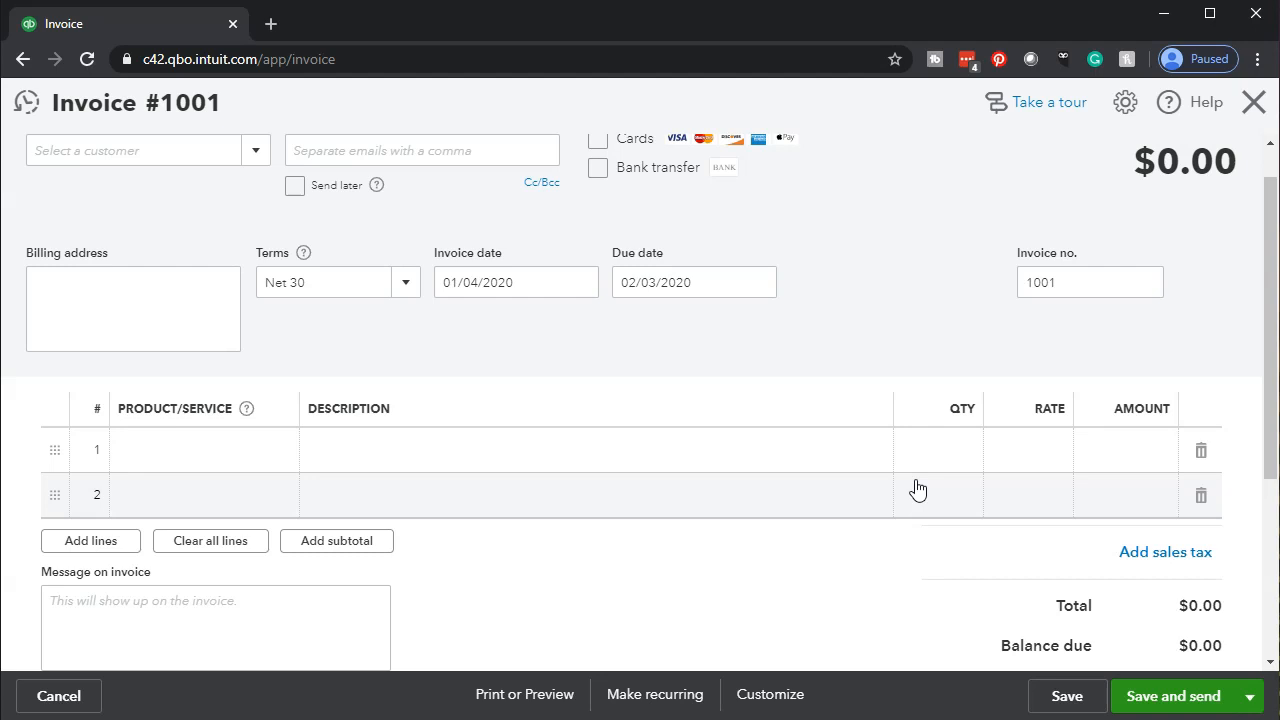
{"action": "left_click", "coordinate": [721, 488]}
{"action": "left_click", "coordinate": [263, 470]}
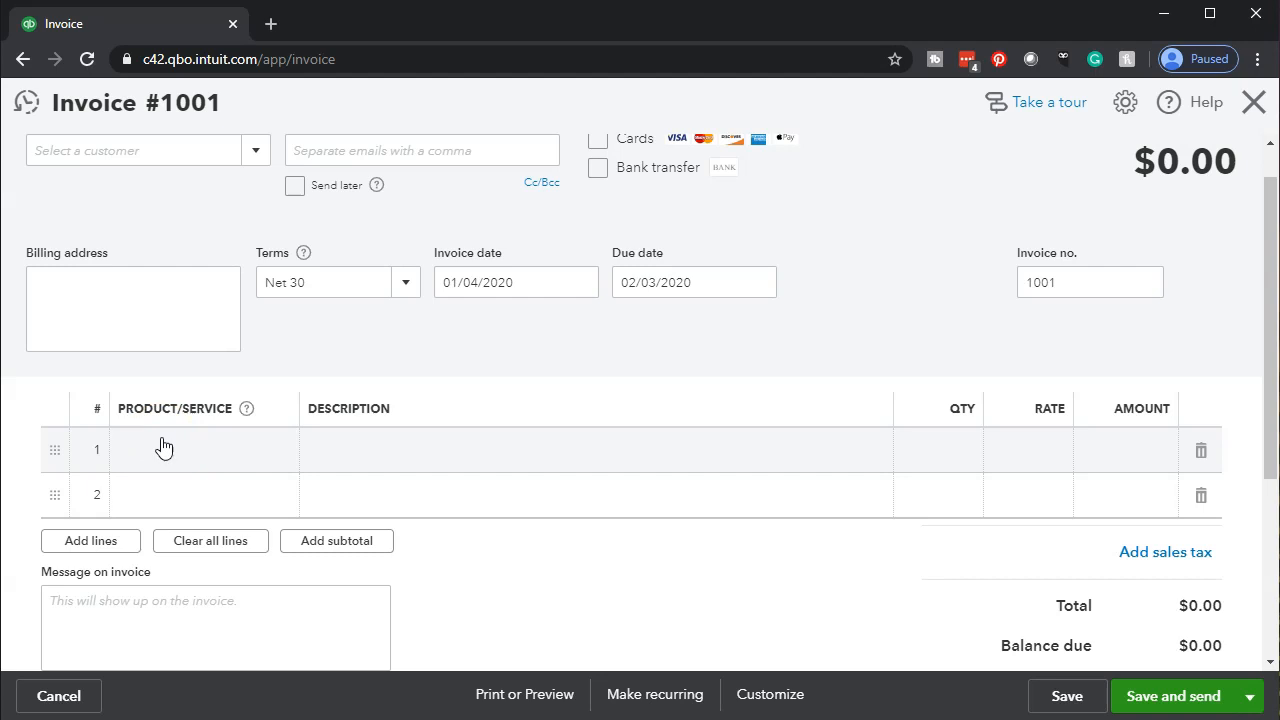
{"action": "left_click", "coordinate": [1250, 108]}
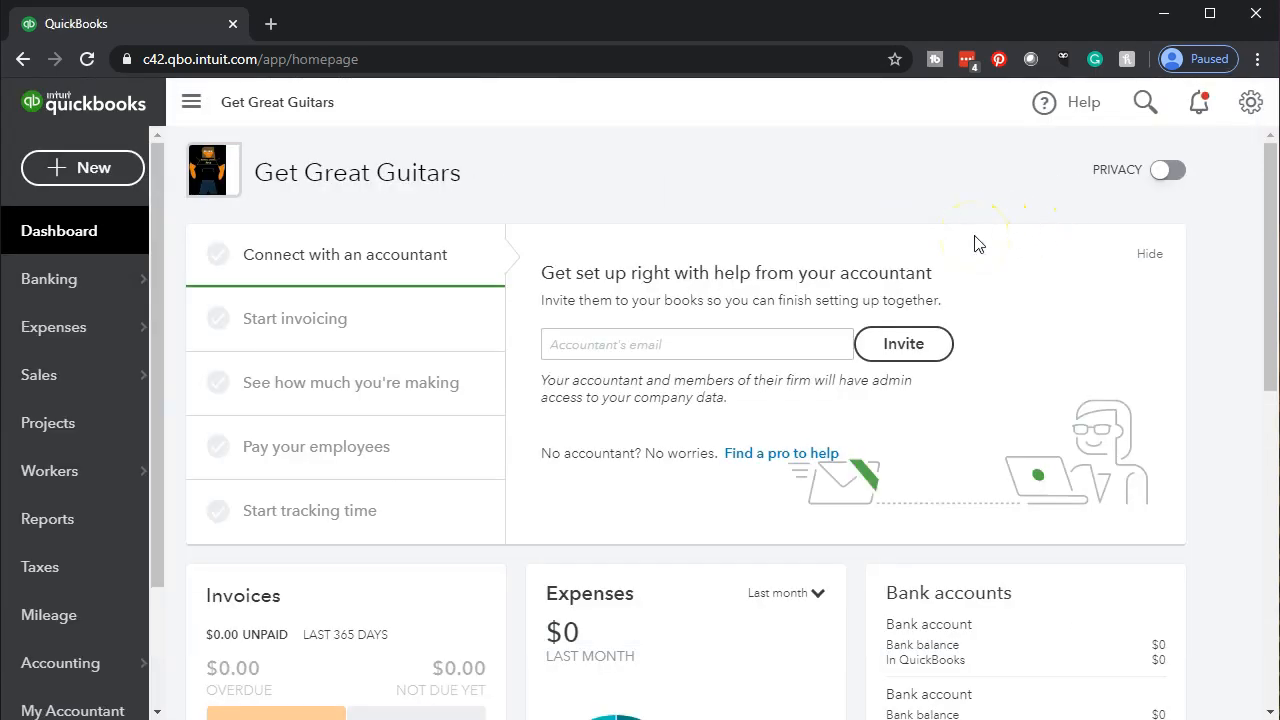
Open the Products and Services list under Sales and review the existing items
{"action": "left_click", "coordinate": [80, 377]}
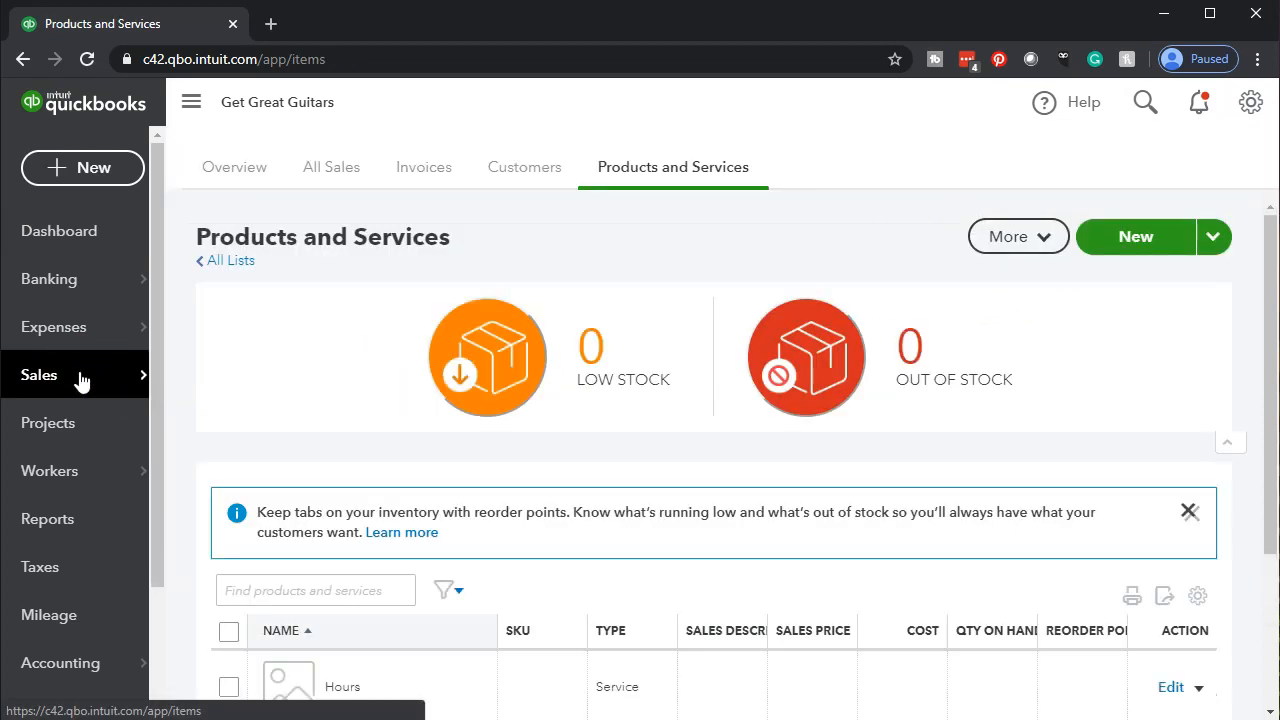
{"action": "left_click", "coordinate": [231, 178]}
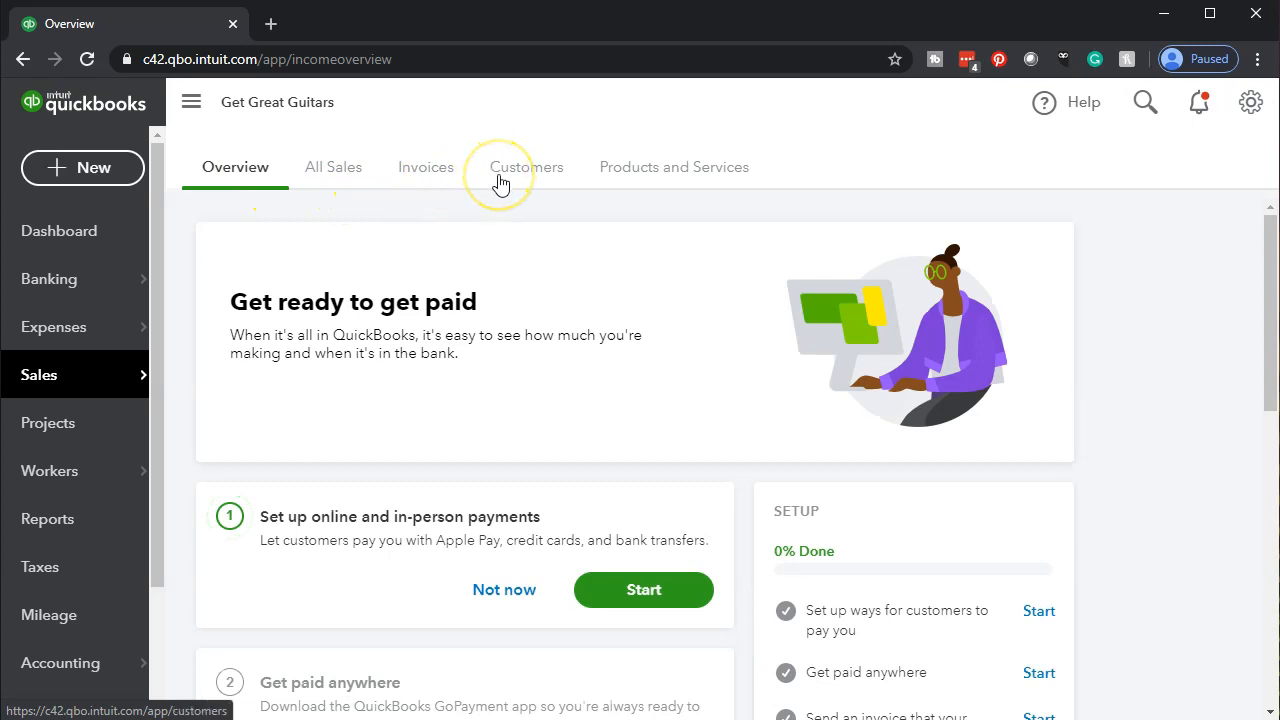
{"action": "left_click", "coordinate": [625, 188]}
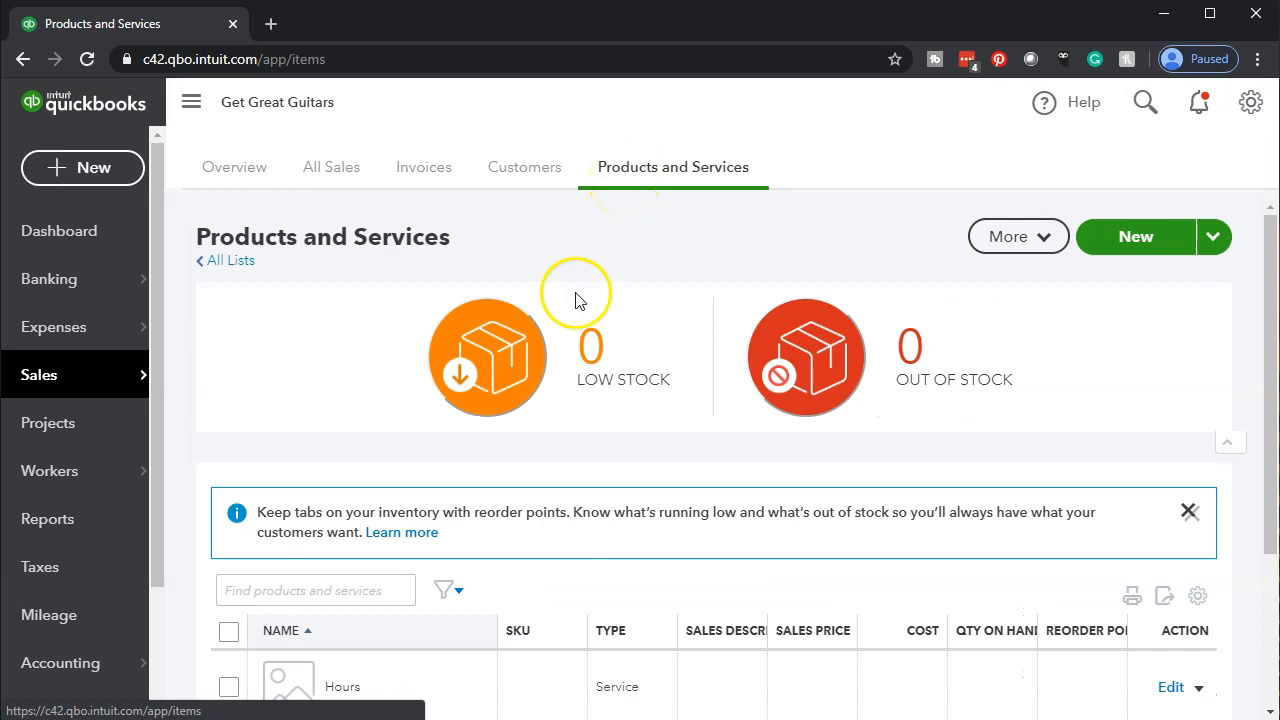
{"action": "scroll", "coordinate": [340, 374], "scroll_direction": "down", "scroll_amount": 3}
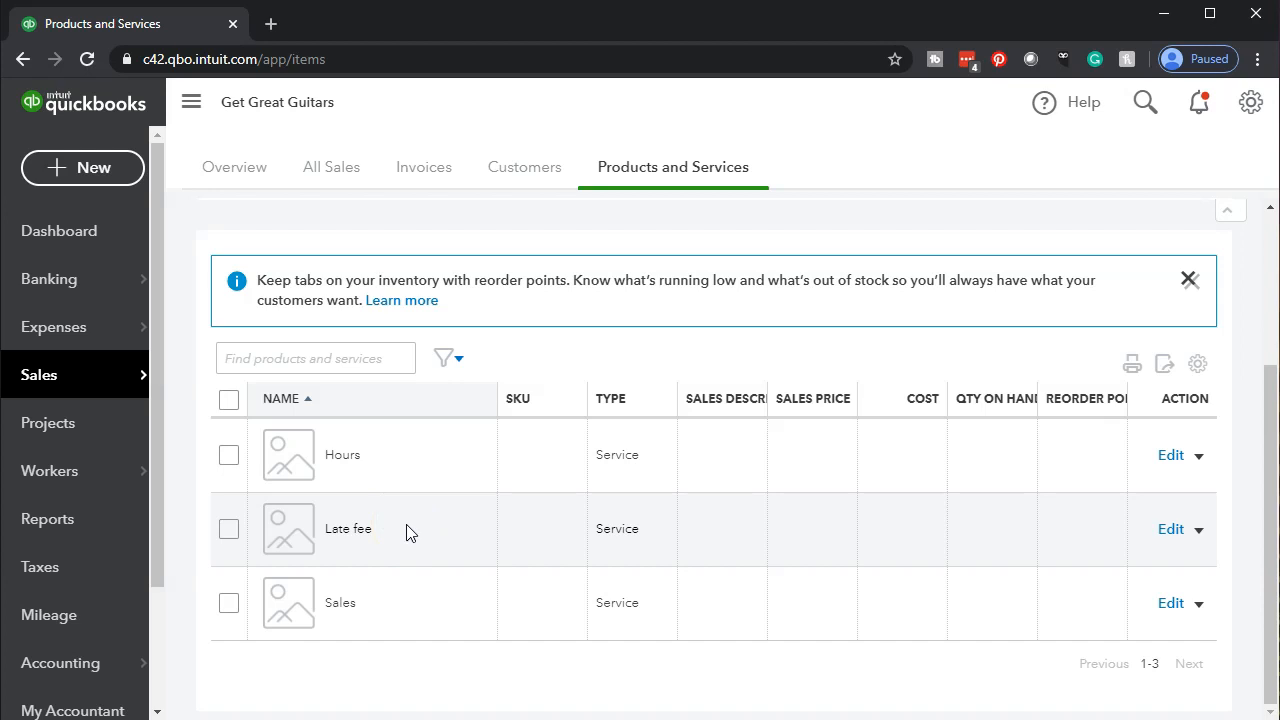
{"action": "scroll", "coordinate": [406, 533], "scroll_direction": "up", "scroll_amount": 1}
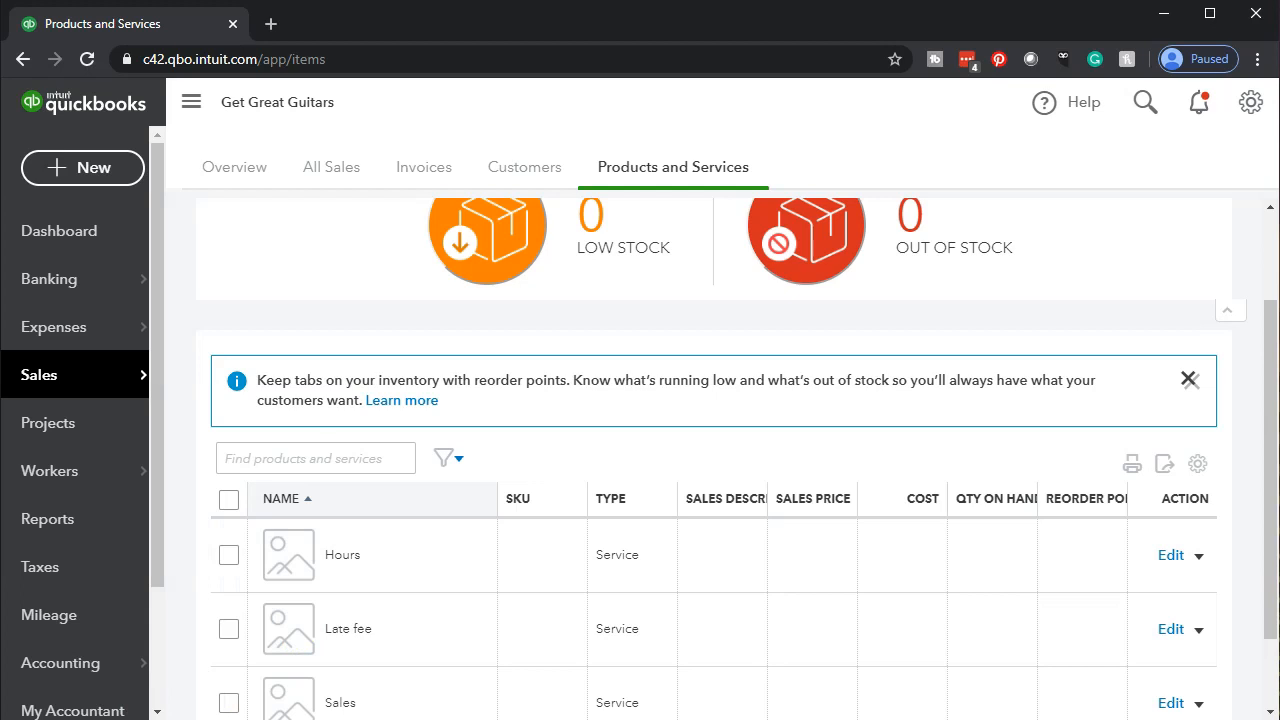
{"action": "scroll", "coordinate": [900, 571], "scroll_direction": "up", "scroll_amount": 2}
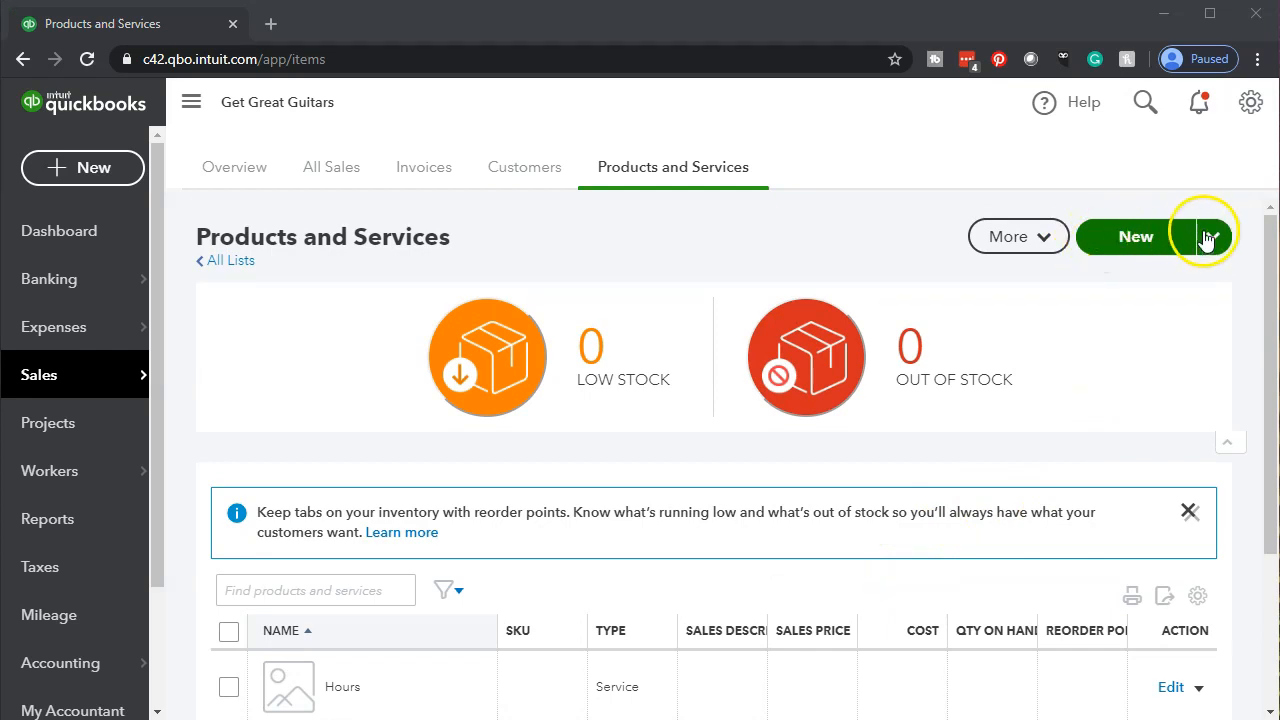
Open the new product/service panel to view the item types, then close it
{"action": "left_click", "coordinate": [1214, 240]}
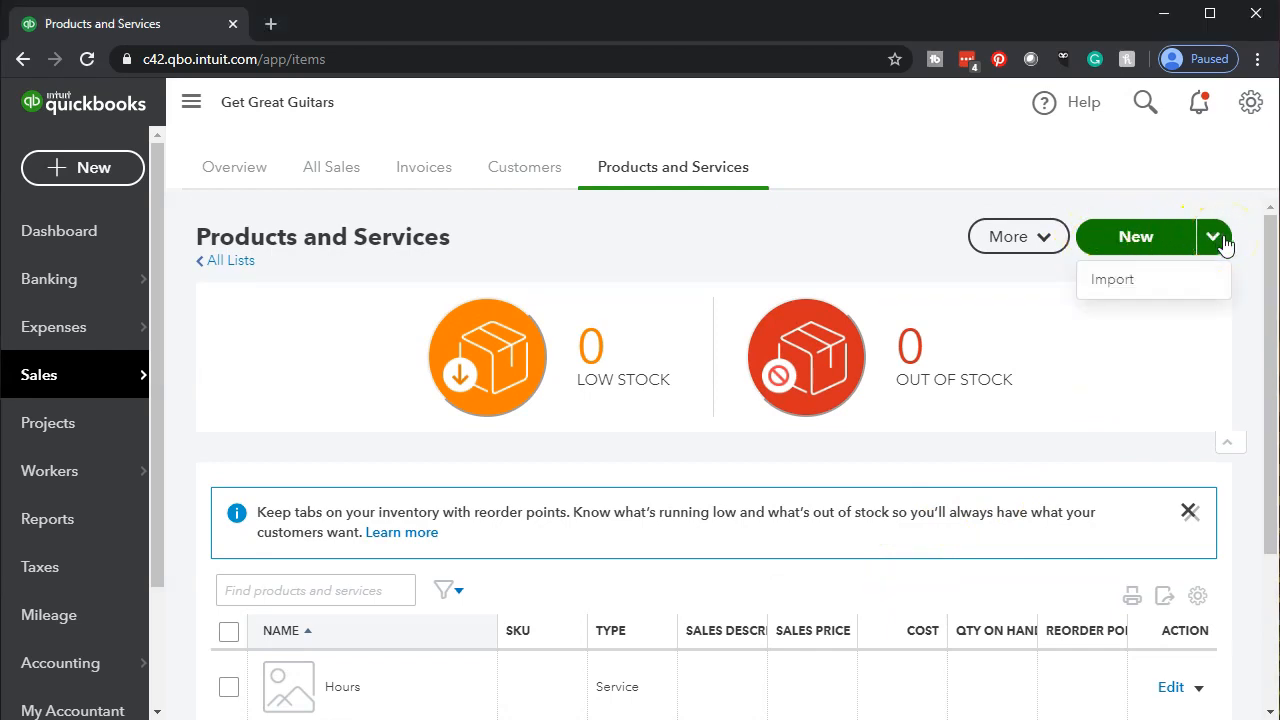
{"action": "left_click", "coordinate": [1148, 230]}
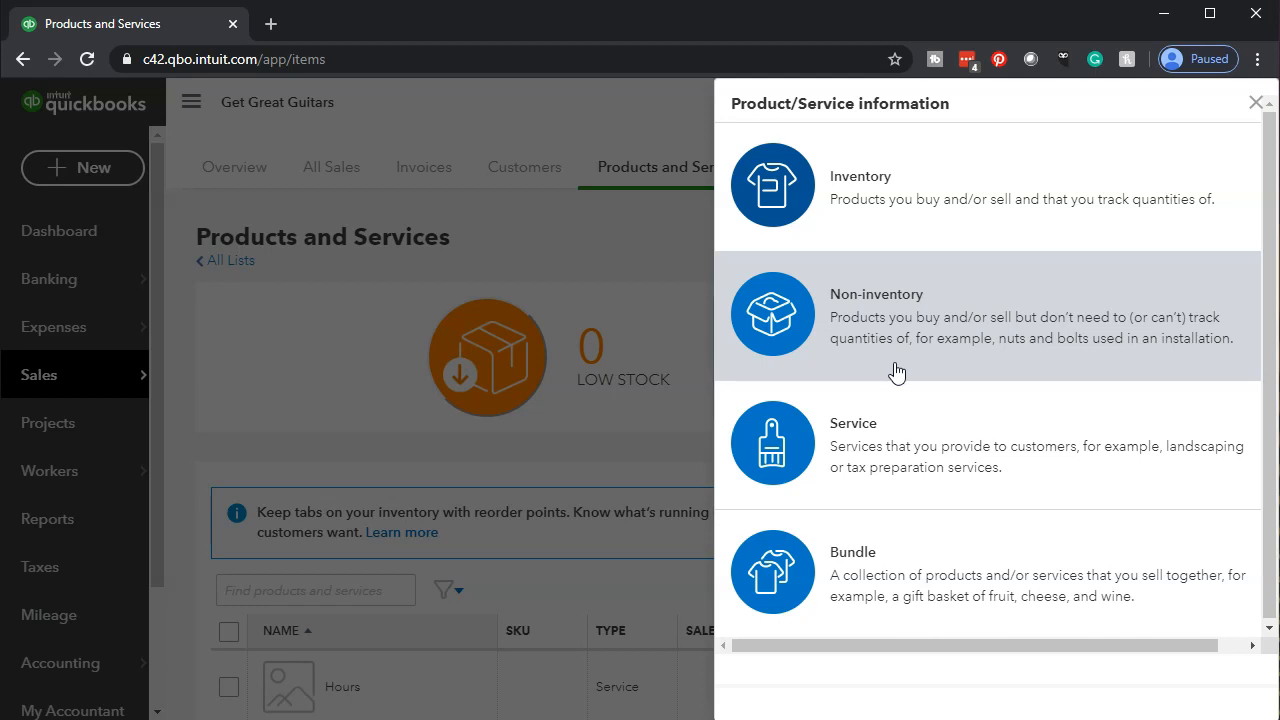
{"action": "left_click", "coordinate": [906, 468]}
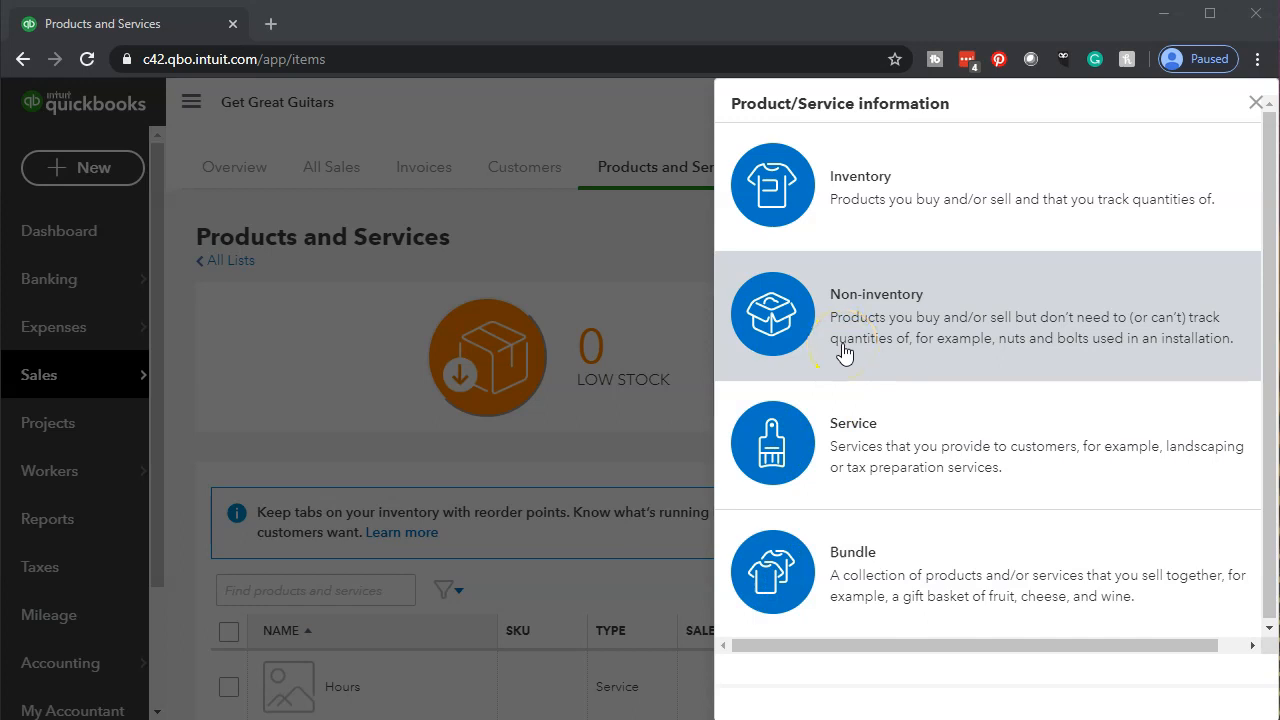
{"action": "left_click", "coordinate": [1253, 103]}
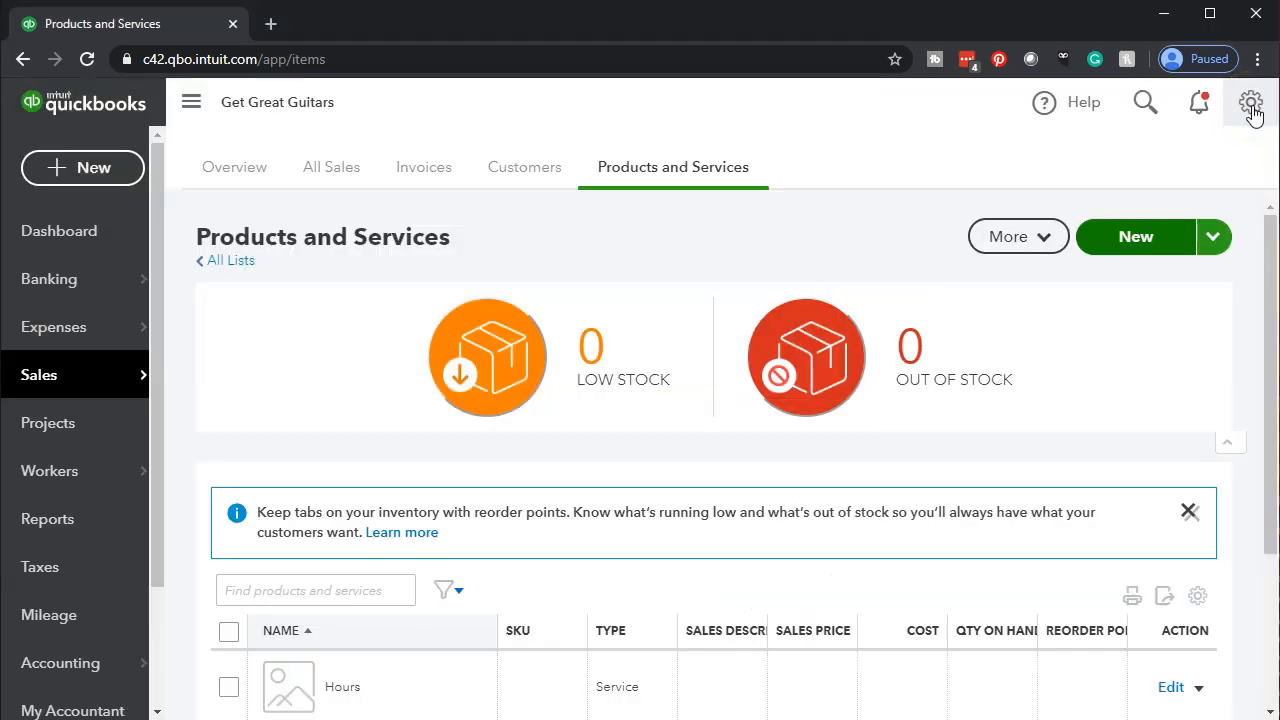
Start importing products and services from a file
{"action": "left_click", "coordinate": [1222, 245]}
{"action": "left_click", "coordinate": [1185, 284]}
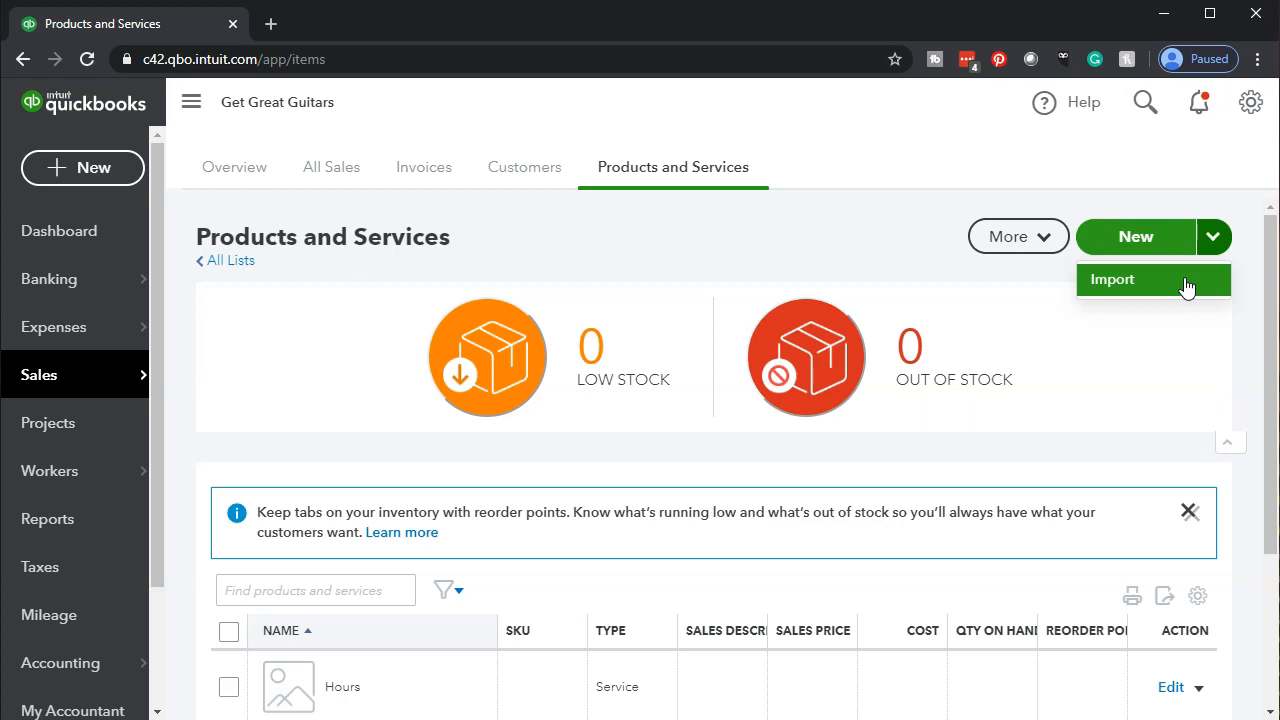
{"action": "left_click", "coordinate": [1187, 287]}
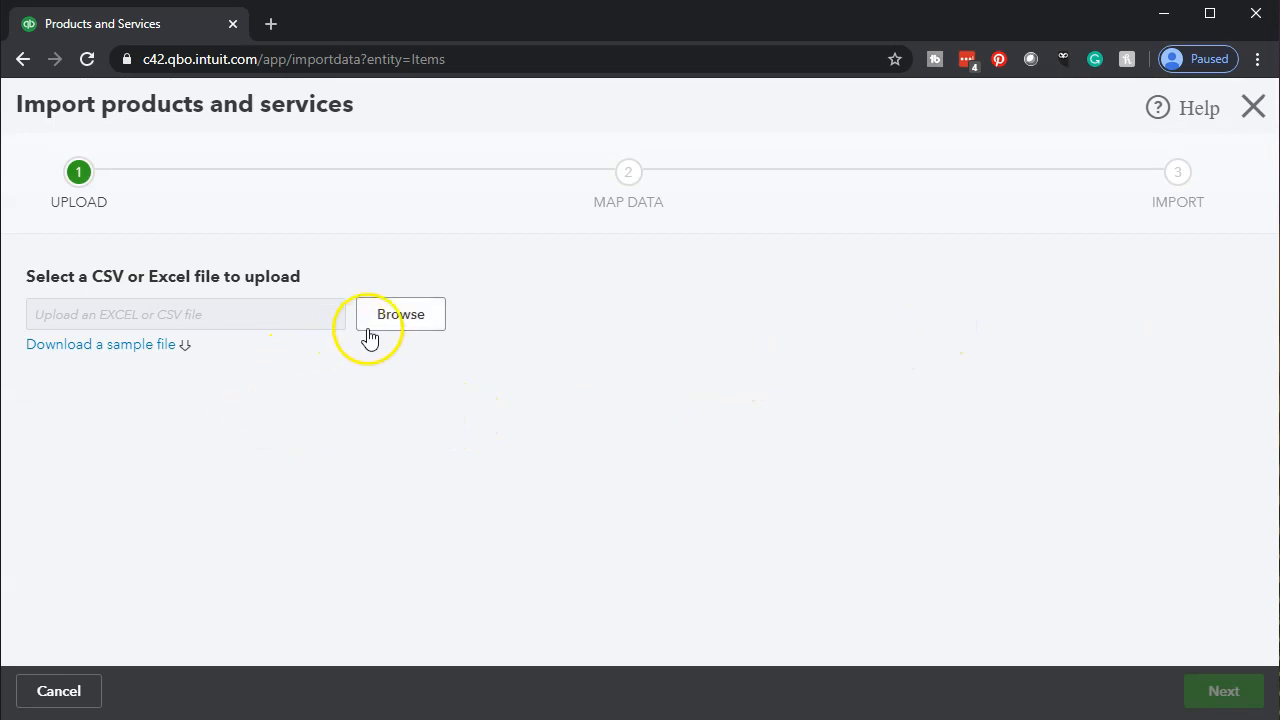
Download the sample import file and open it in Excel
{"action": "left_click", "coordinate": [96, 348]}
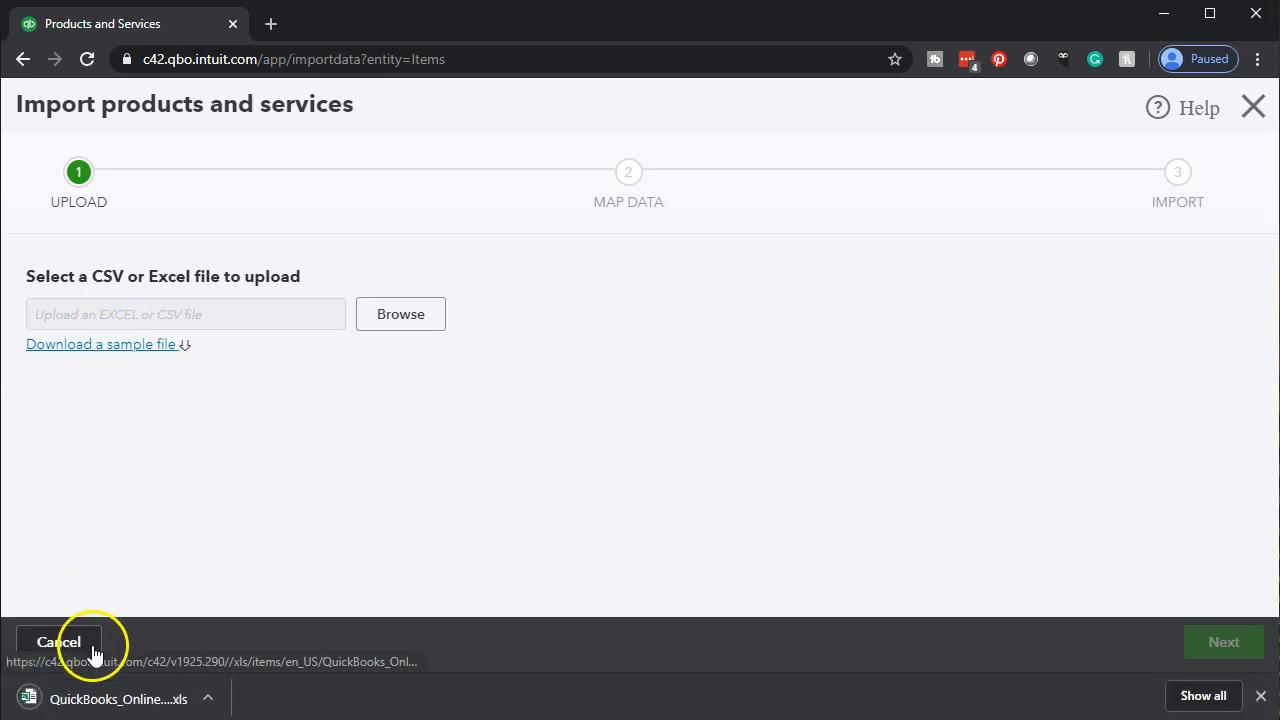
{"action": "left_click", "coordinate": [96, 700]}
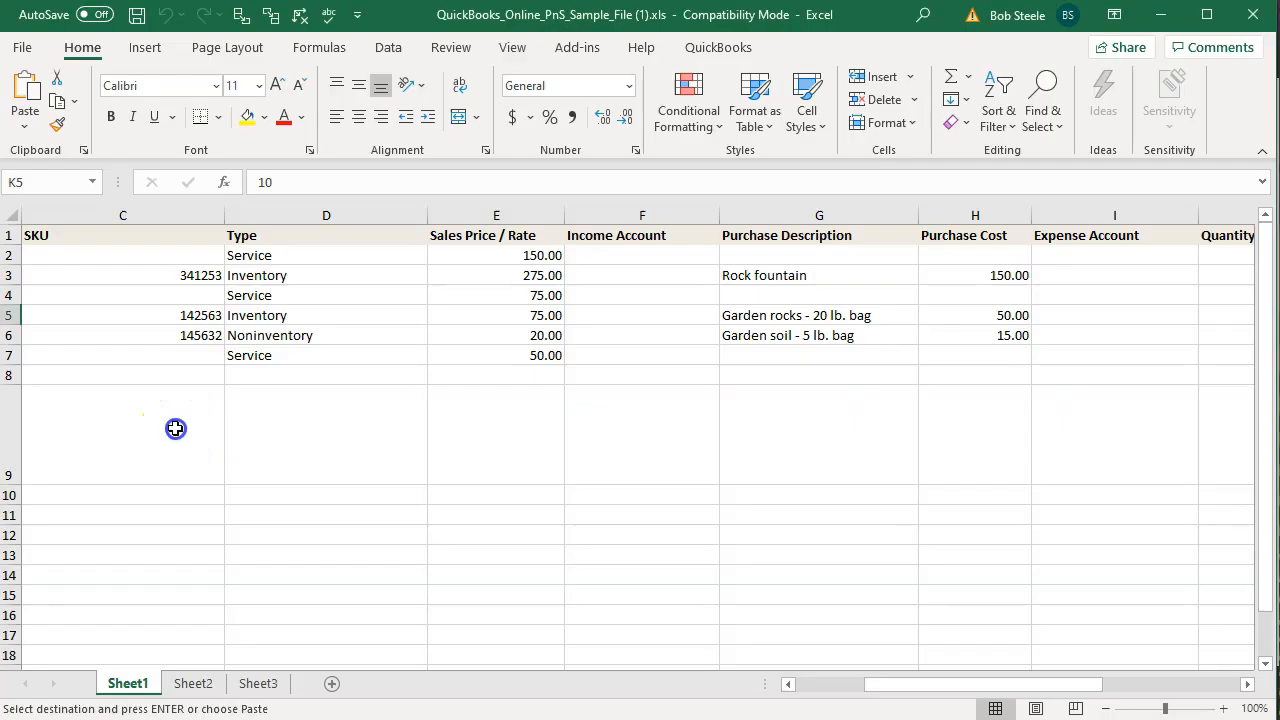
{"action": "left_click", "coordinate": [171, 471]}
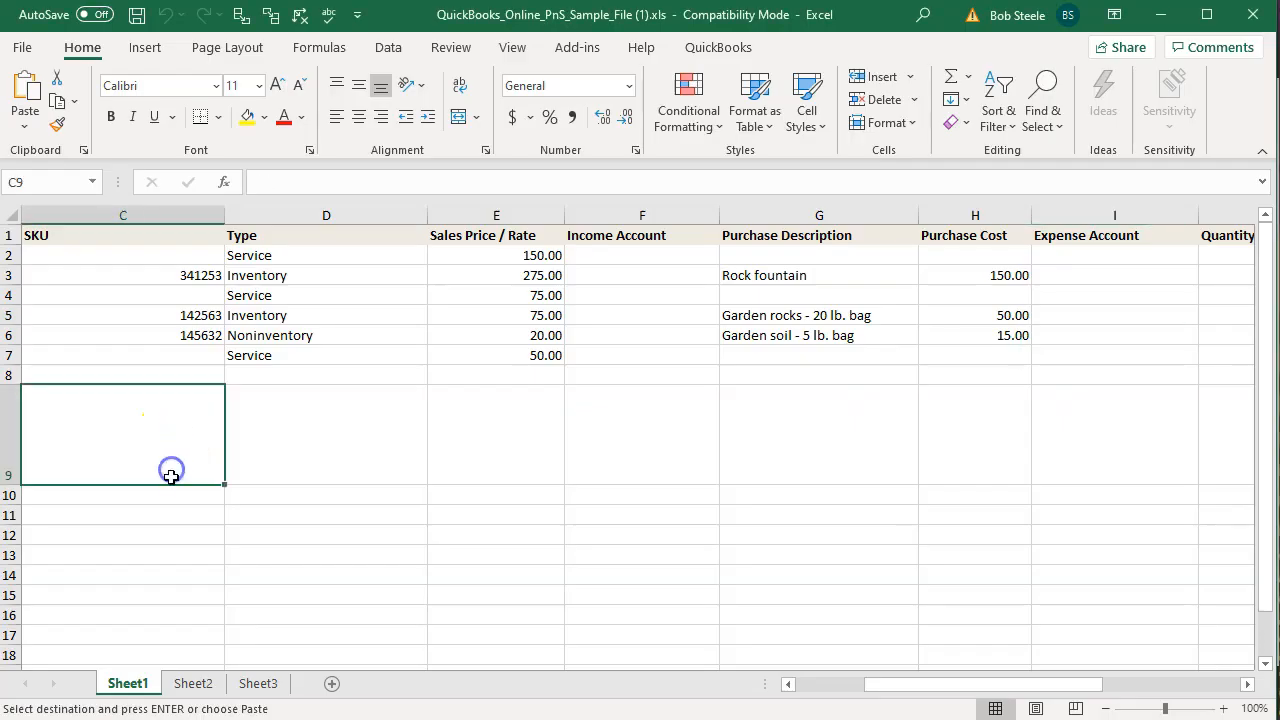
Examine the sample file's column headers from SKU through Quantity as-of Date
{"action": "scroll", "coordinate": [171, 475], "scroll_direction": "up", "scroll_amount": 3}
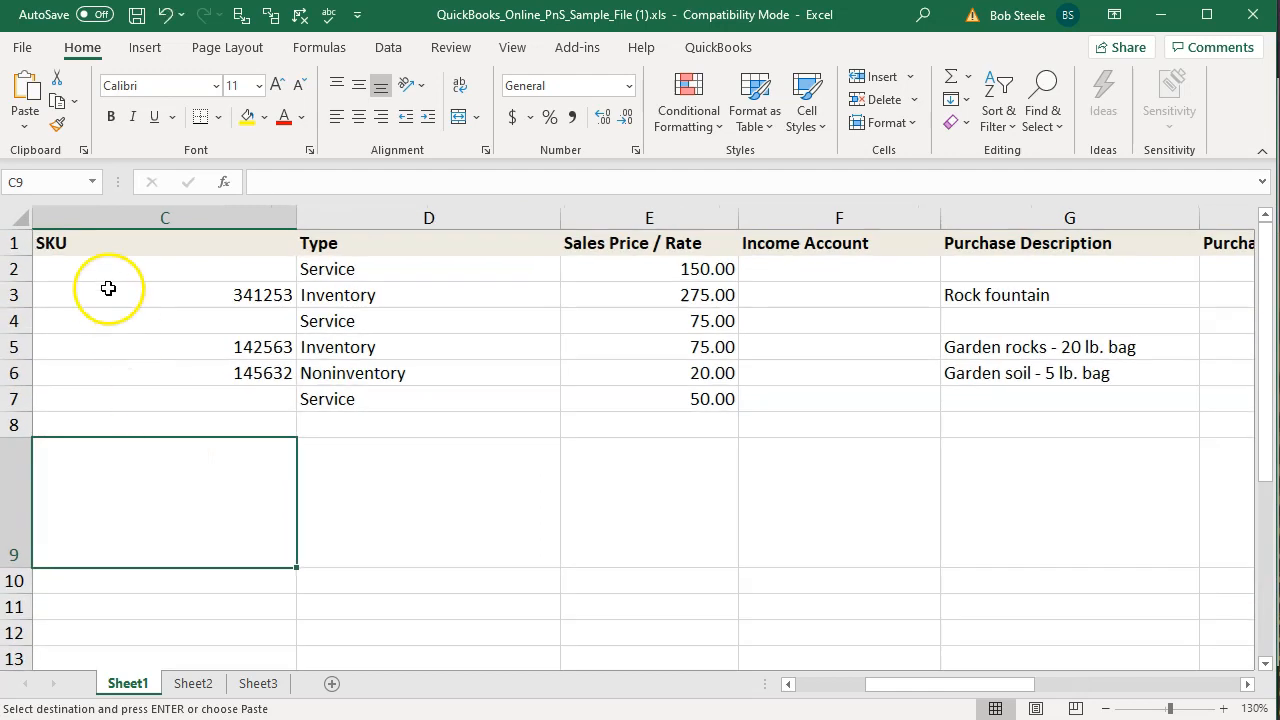
{"action": "left_click", "coordinate": [107, 247]}
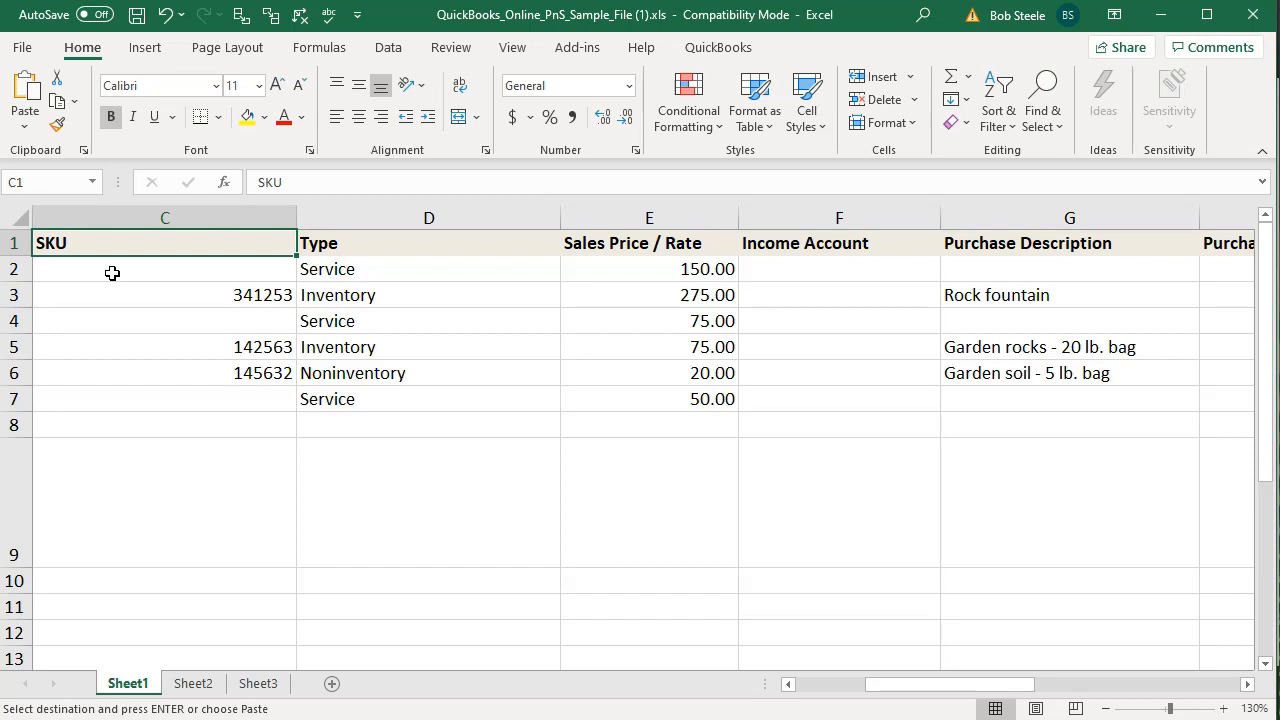
{"action": "key", "text": "Right"}
{"action": "key", "text": "Right"}
{"action": "key", "text": "Right"}
{"action": "key", "text": "Left"}
{"action": "key", "text": "Left"}
{"action": "key", "text": "Left"}
{"action": "key", "text": "Left"}
{"action": "key", "text": "Right"}
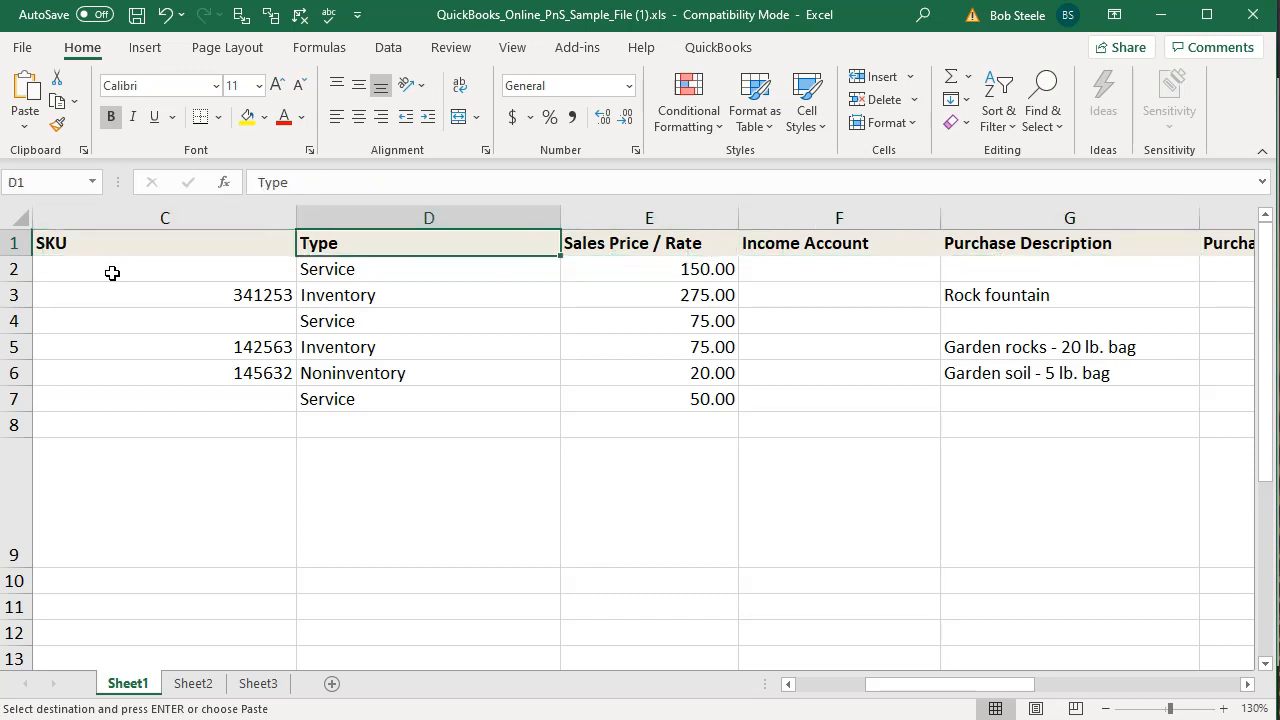
{"action": "key", "text": "Right"}
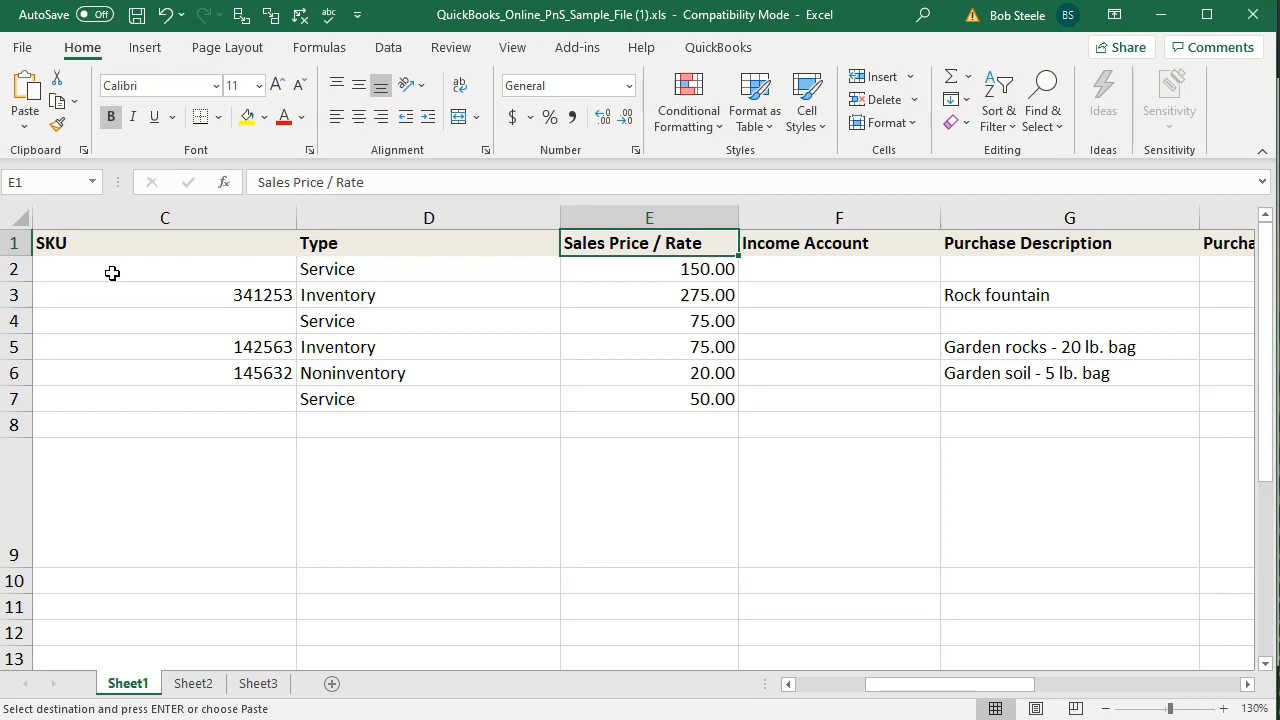
{"action": "key", "text": "Right"}
{"action": "key", "text": "Right"}
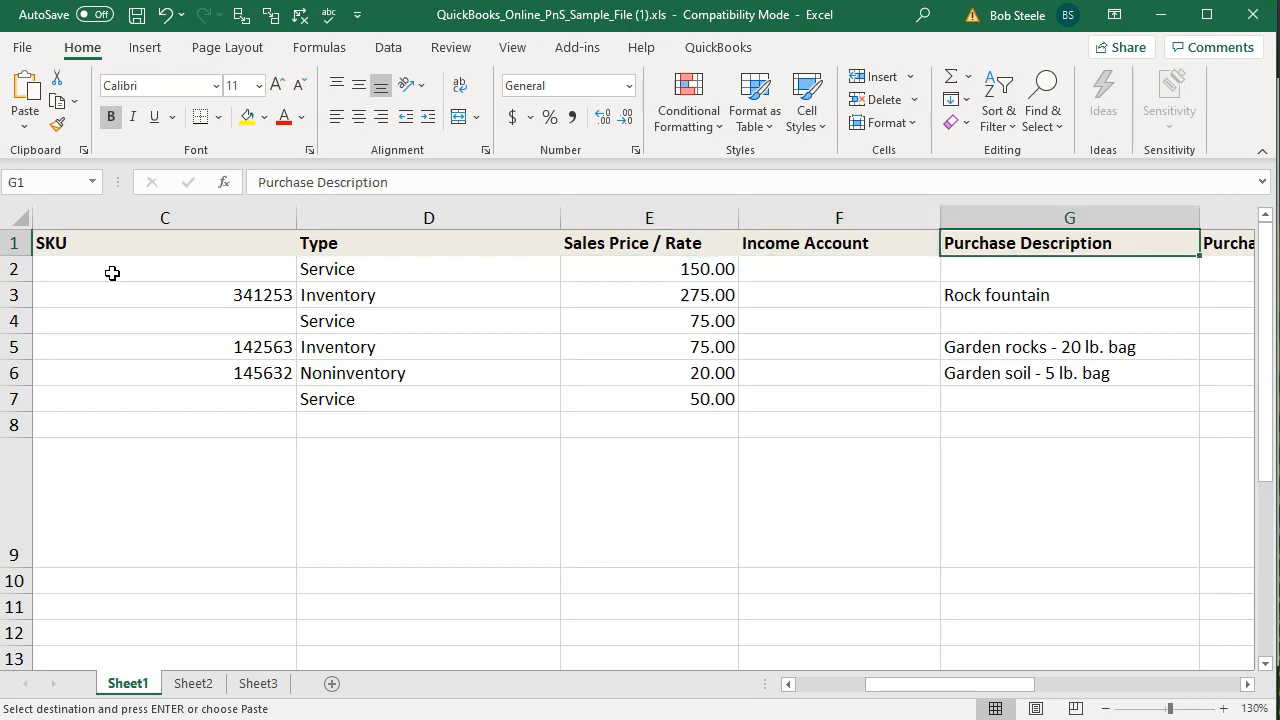
{"action": "key", "text": "Right"}
{"action": "key", "text": "Left"}
{"action": "key", "text": "Left"}
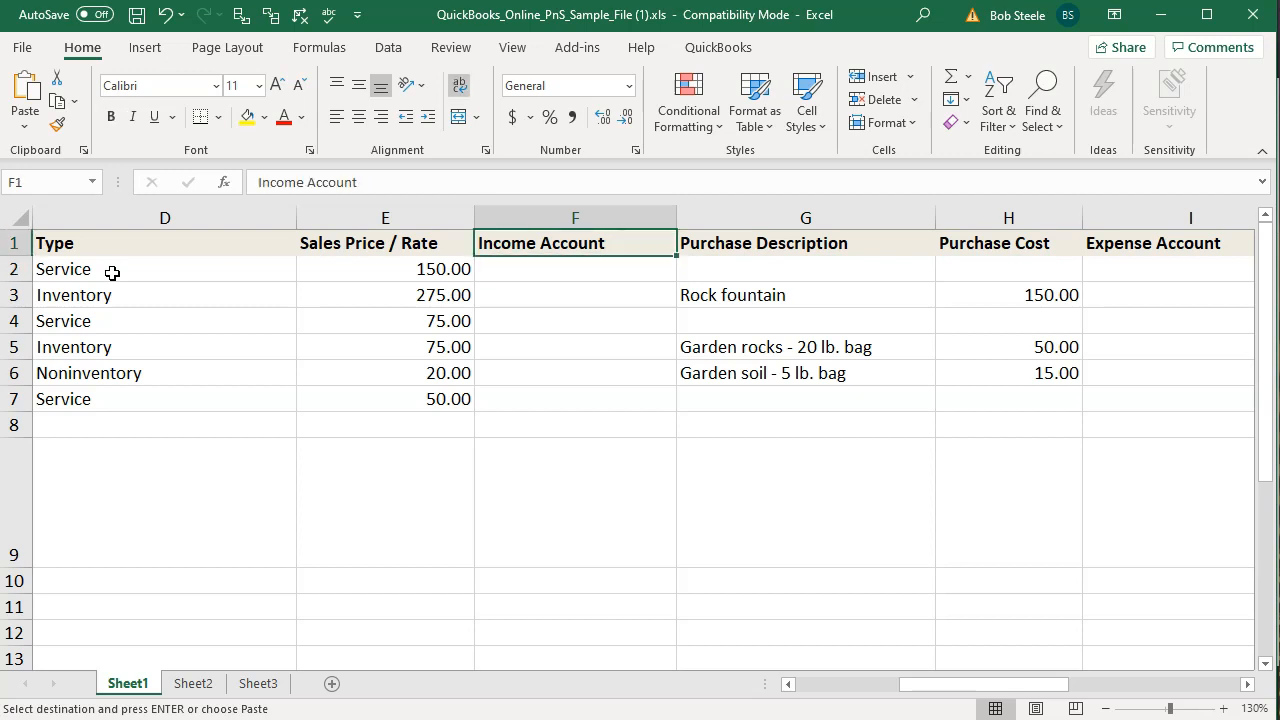
{"action": "key", "text": "Right"}
{"action": "key", "text": "Right"}
{"action": "key", "text": "Right"}
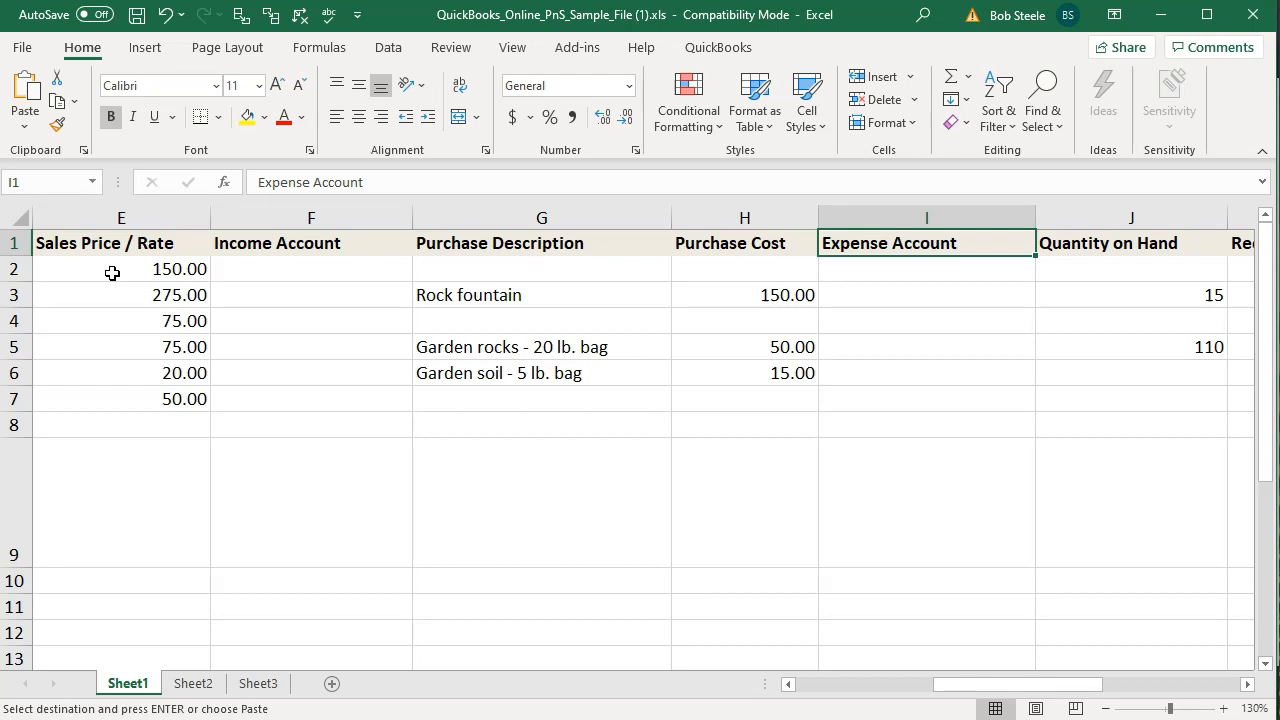
{"action": "key", "text": "Right"}
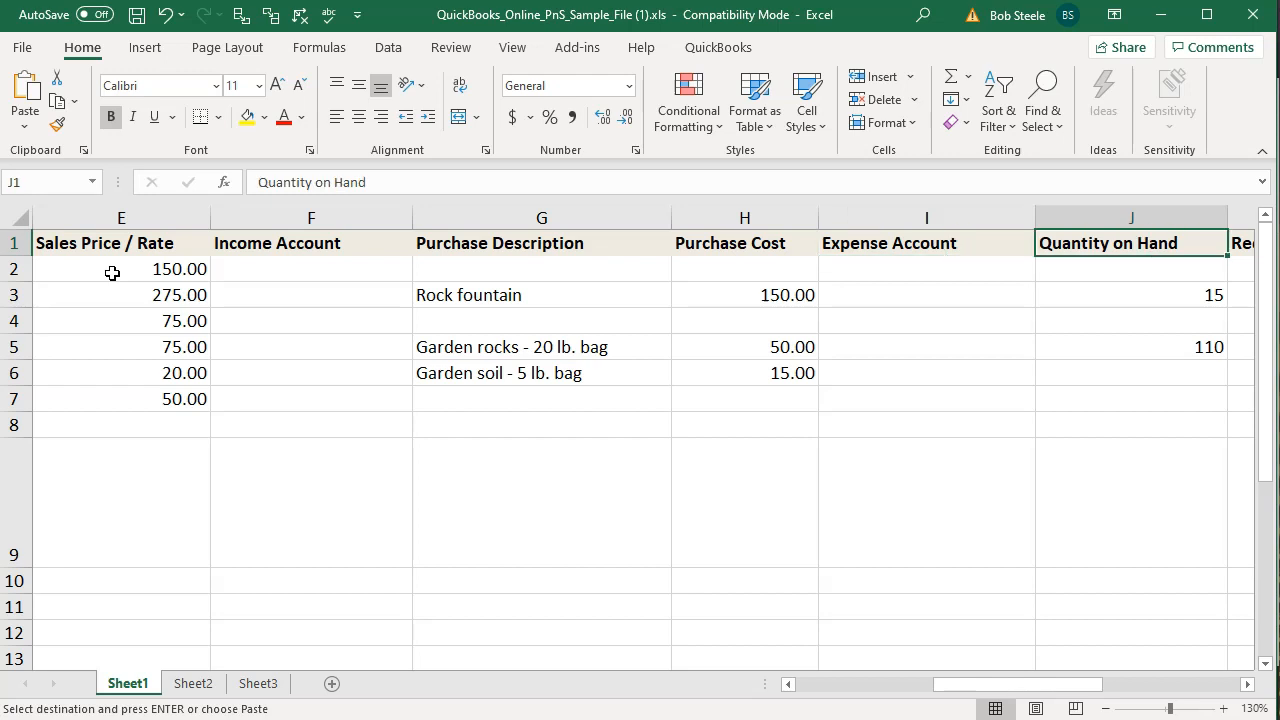
{"action": "key", "text": "Right"}
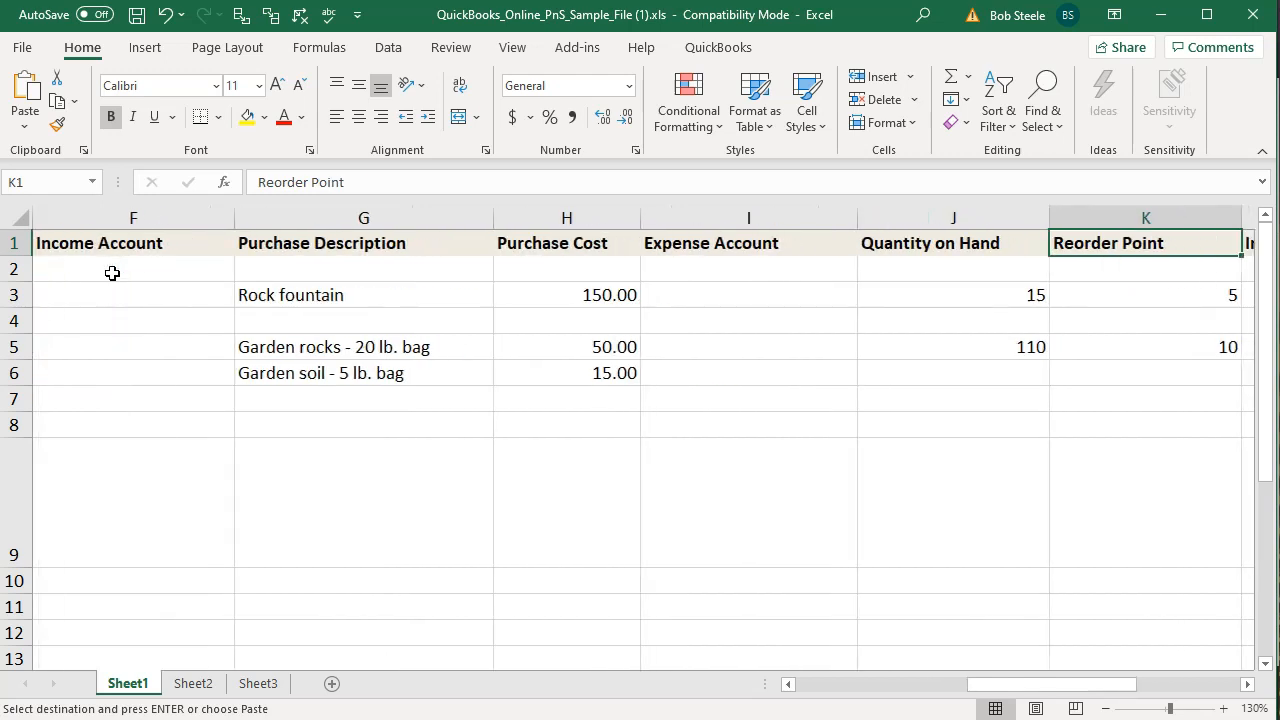
{"action": "key", "text": "Right"}
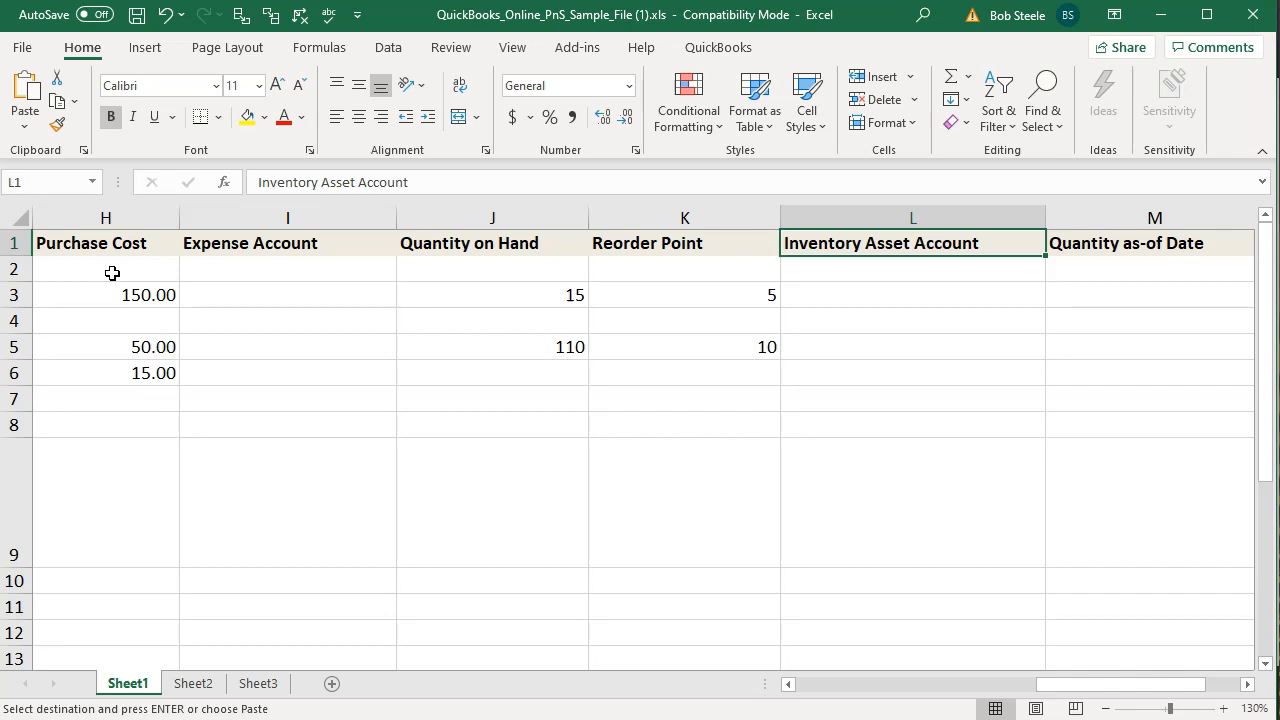
{"action": "key", "text": "Right"}
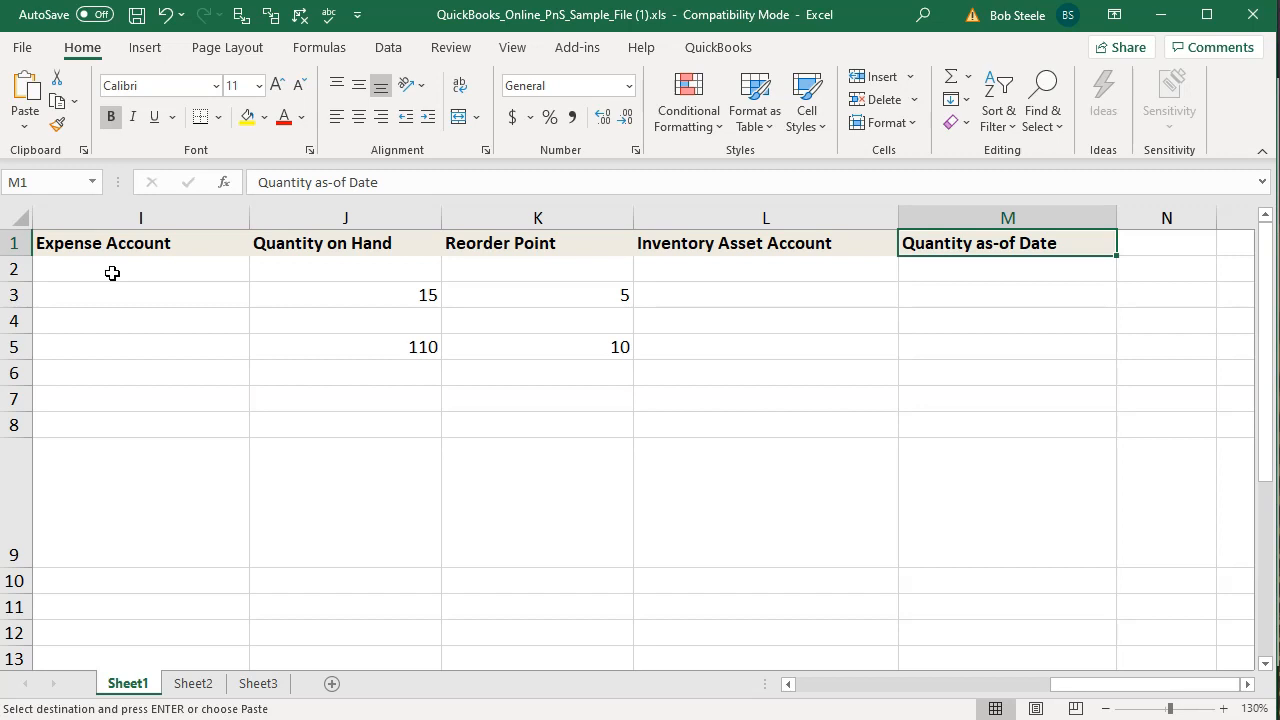
{"action": "left_click", "coordinate": [318, 512]}
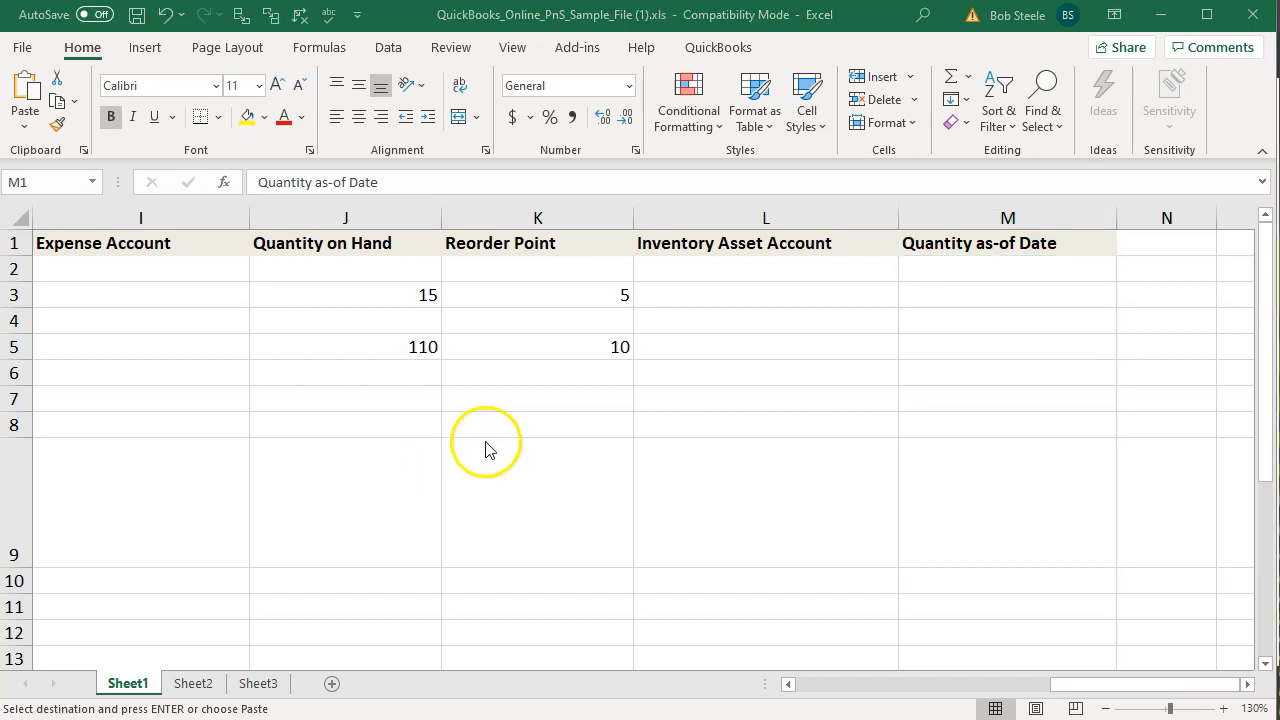
Move back through the sample file's headers to the Product/Service Name column
{"action": "left_click", "coordinate": [525, 250]}
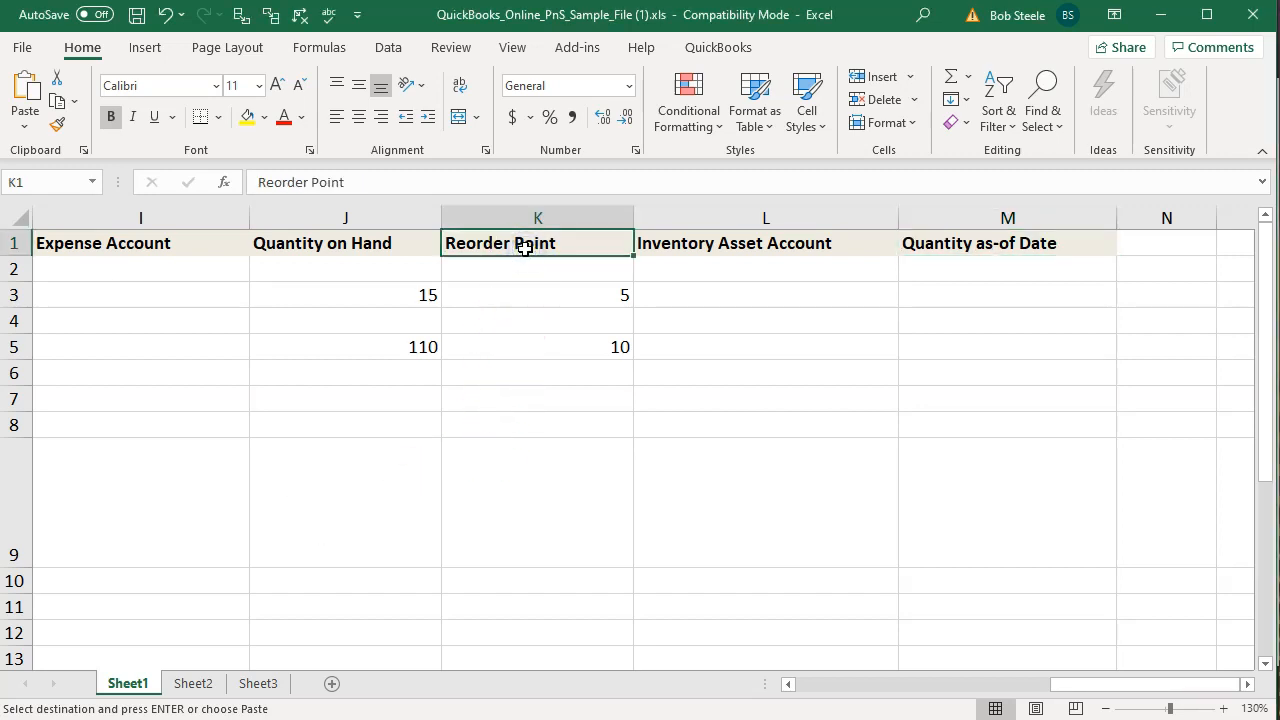
{"action": "key", "text": "Left"}
{"action": "key", "text": "Left"}
{"action": "key", "text": "Left"}
{"action": "key", "text": "Left"}
{"action": "key", "text": "Left"}
{"action": "key", "text": "Left"}
{"action": "key", "text": "Left"}
{"action": "key", "text": "Left"}
{"action": "key", "text": "Left"}
{"action": "key", "text": "Left"}
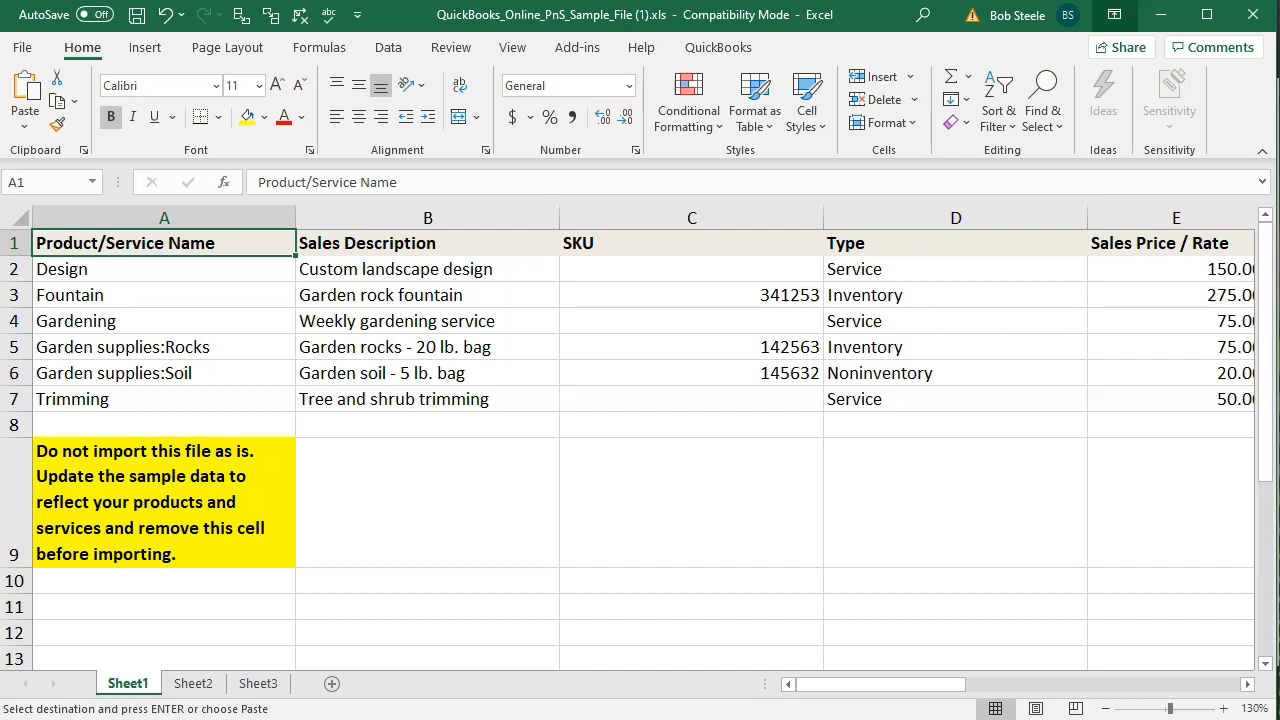
Switch to the Service Items workbook and review its columns from Item Name through Type
{"action": "left_click_drag", "start_coordinate": [1279, 60], "coordinate": [896, 26]}
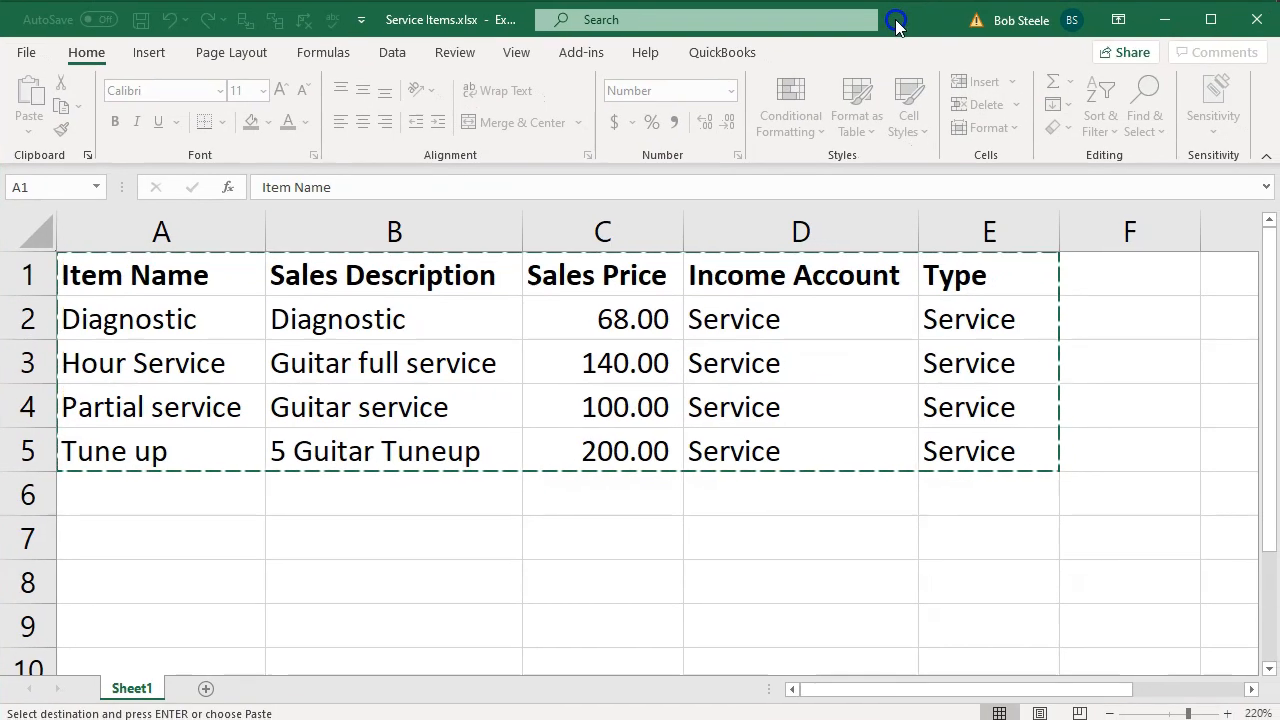
{"action": "left_click", "coordinate": [540, 586]}
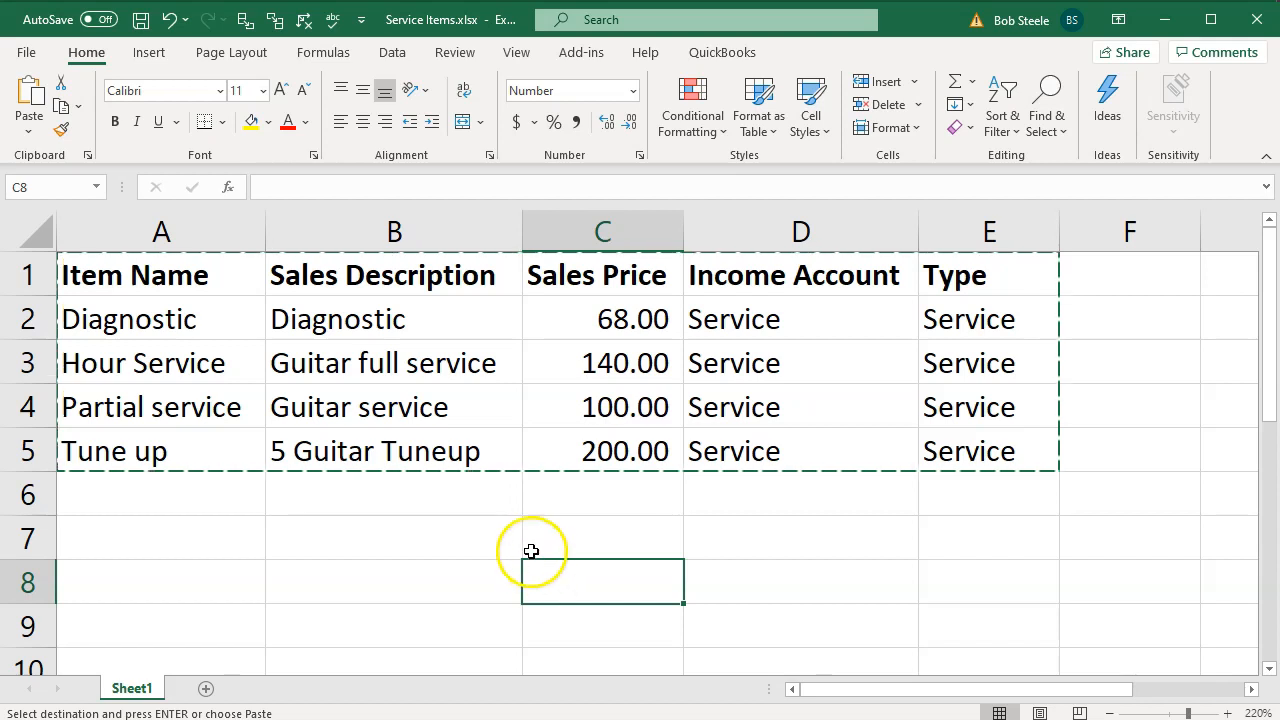
{"action": "left_click", "coordinate": [440, 517]}
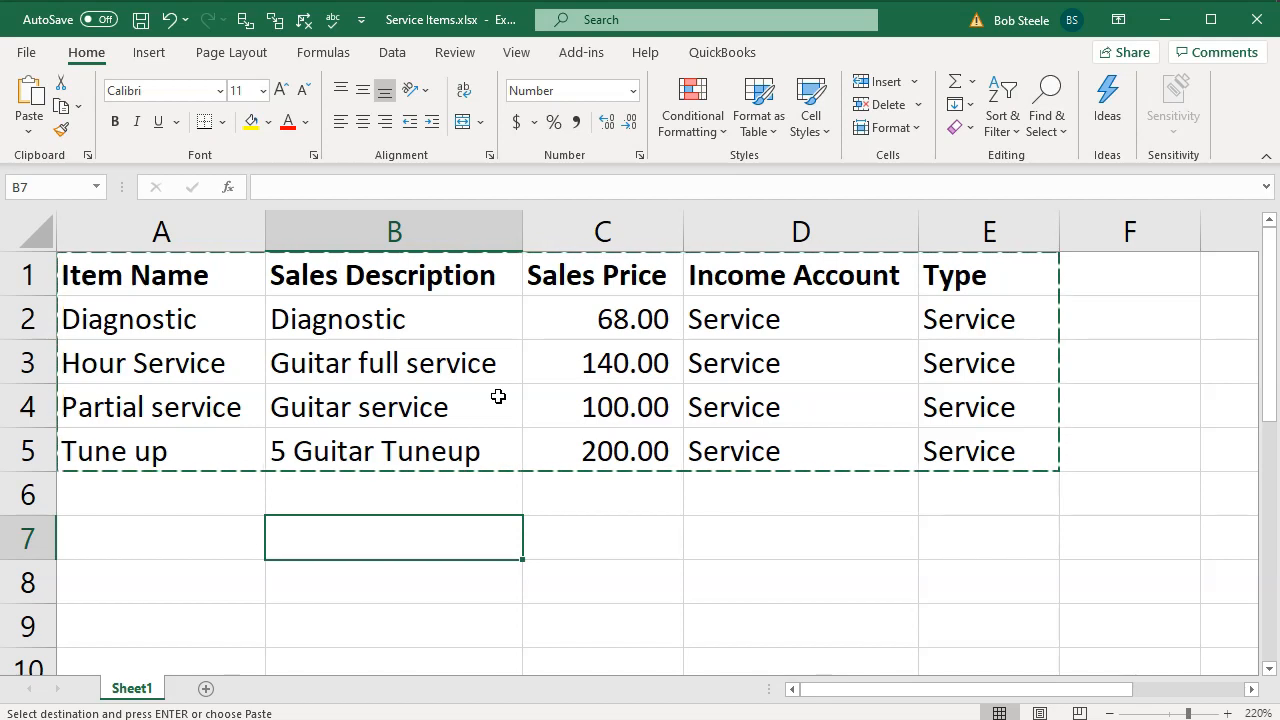
{"action": "left_click", "coordinate": [245, 286]}
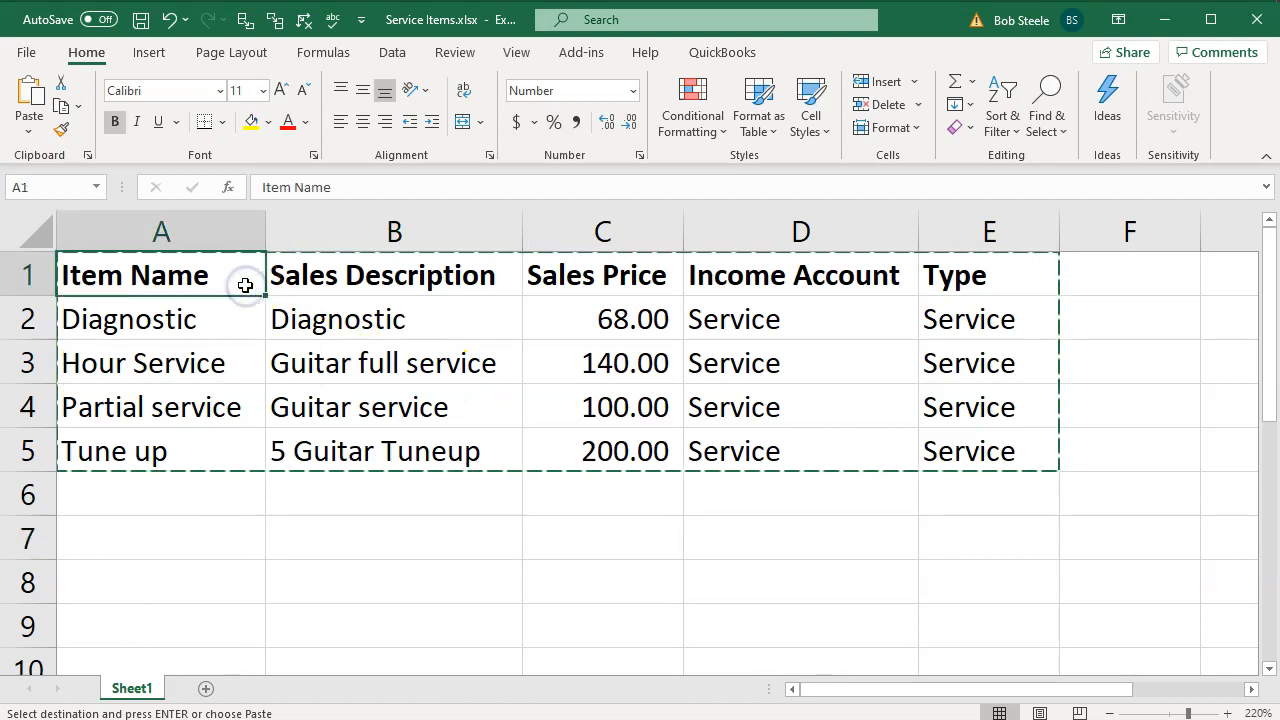
{"action": "key", "text": "Right"}
{"action": "key", "text": "Right"}
{"action": "key", "text": "Right"}
{"action": "key", "text": "Right"}
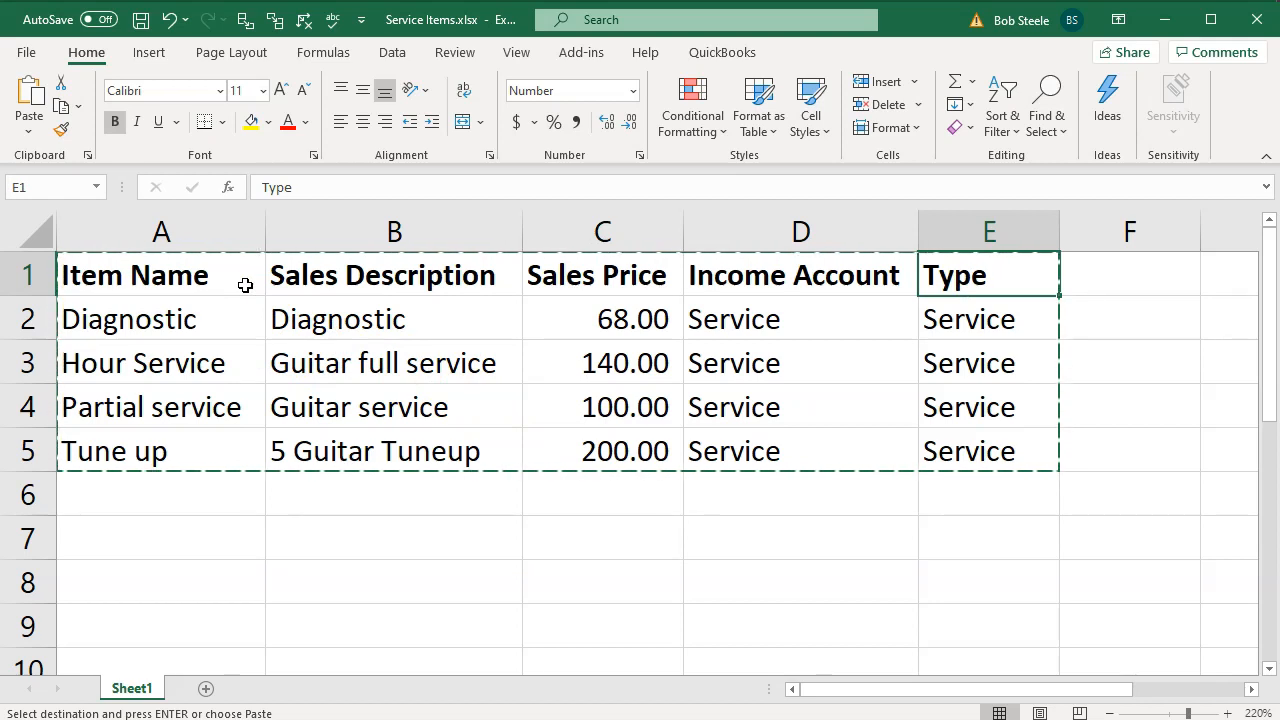
{"action": "key", "text": "Left"}
{"action": "key", "text": "Left"}
{"action": "key", "text": "Left"}
{"action": "key", "text": "Left"}
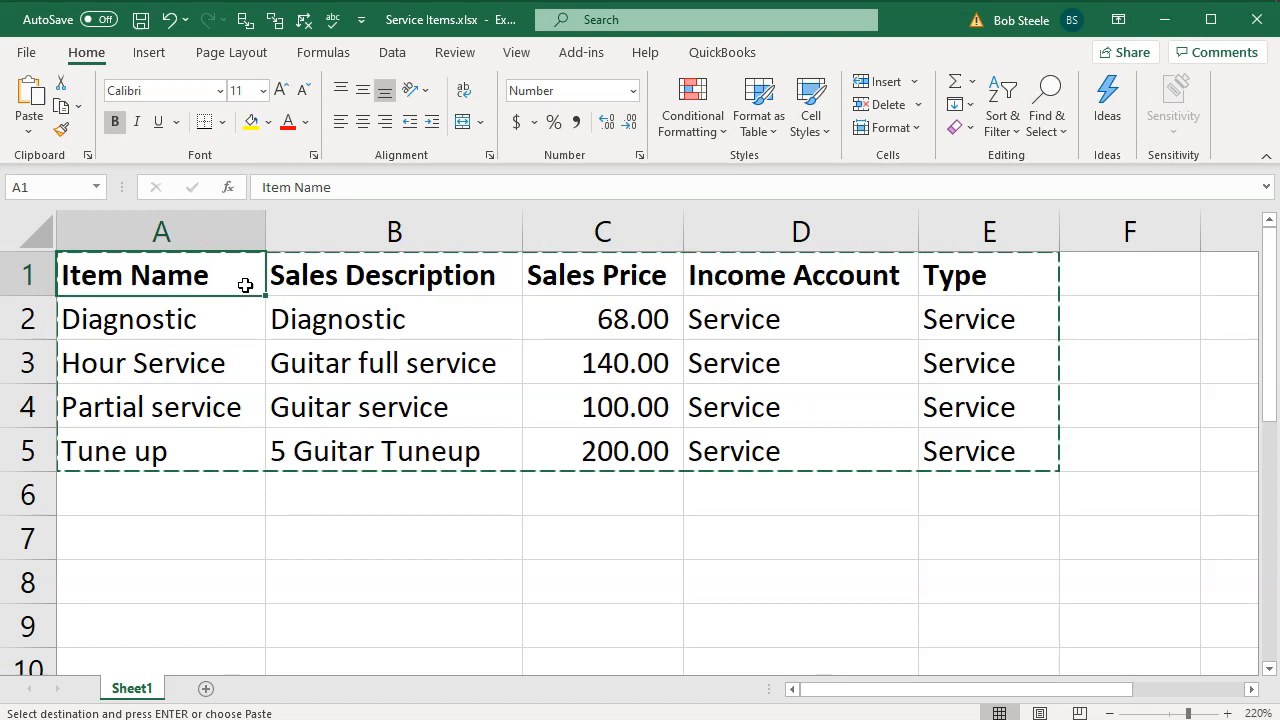
{"action": "key", "text": "Right"}
{"action": "key", "text": "Right"}
{"action": "key", "text": "Right"}
{"action": "key", "text": "Right"}
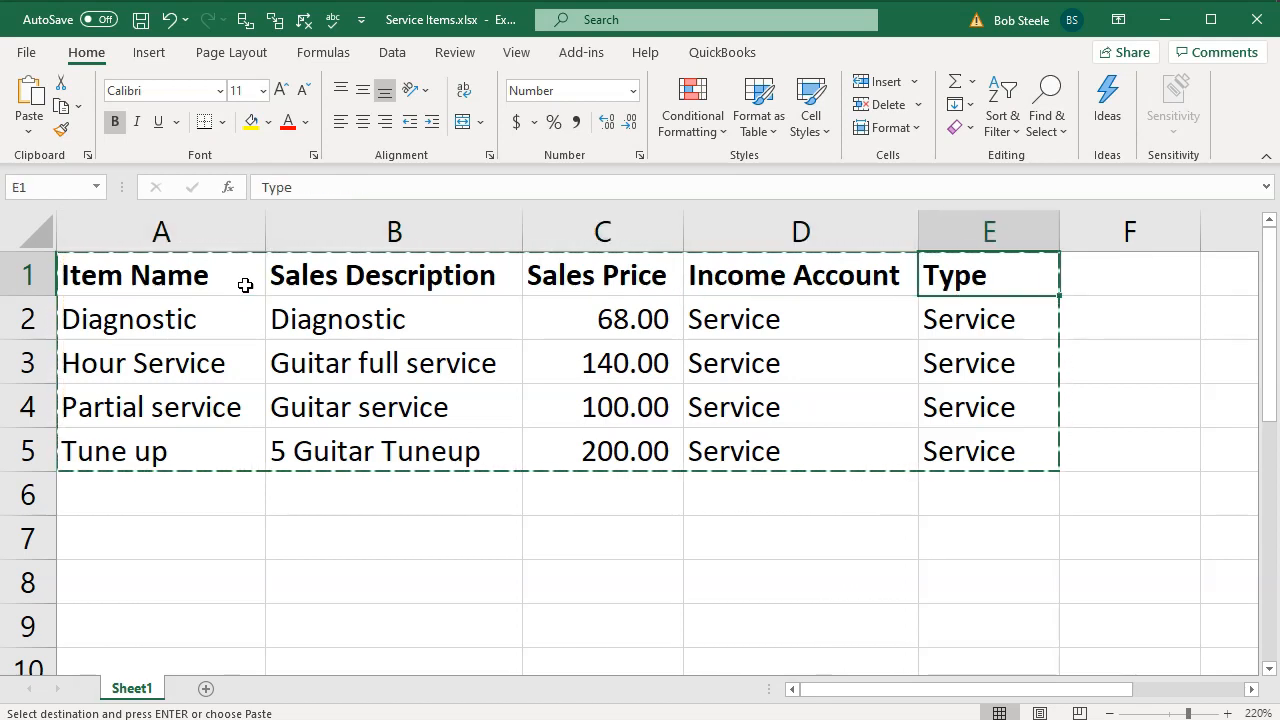
Return to the sample import file and close it
{"action": "left_click_drag", "start_coordinate": [424, 29], "coordinate": [1279, 28]}
{"action": "left_click", "coordinate": [800, 244]}
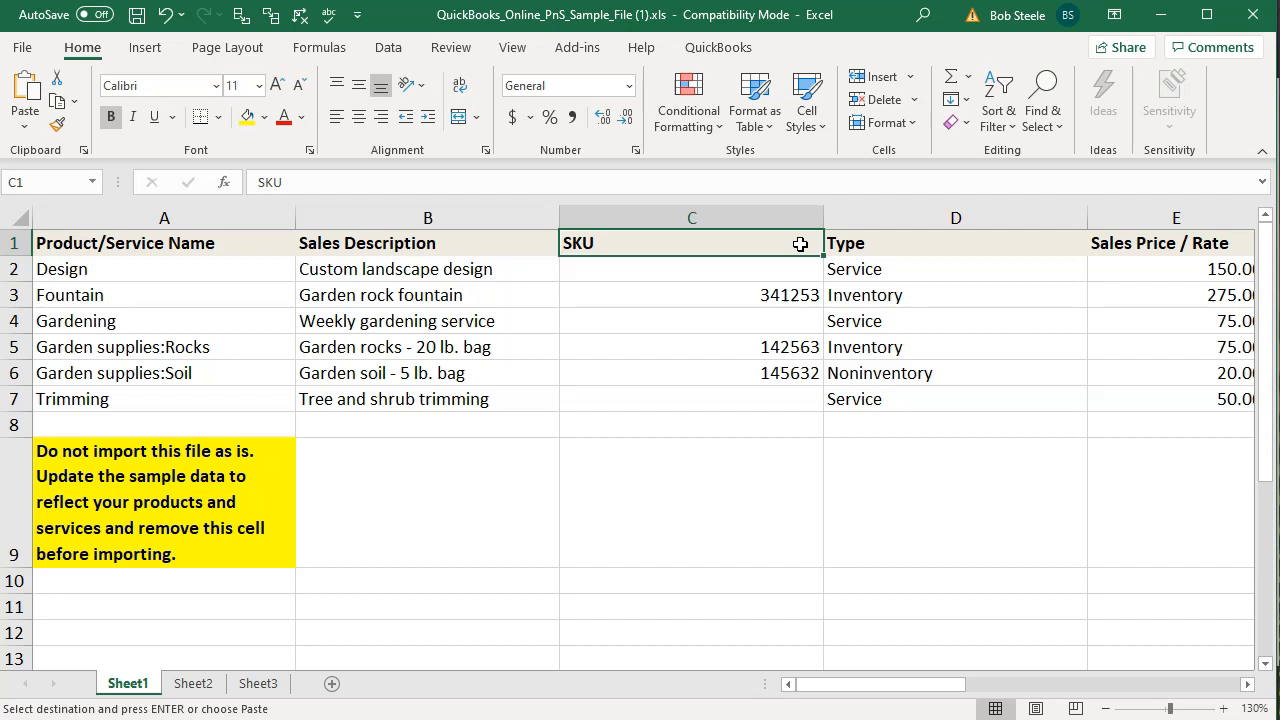
{"action": "left_click", "coordinate": [1251, 16]}
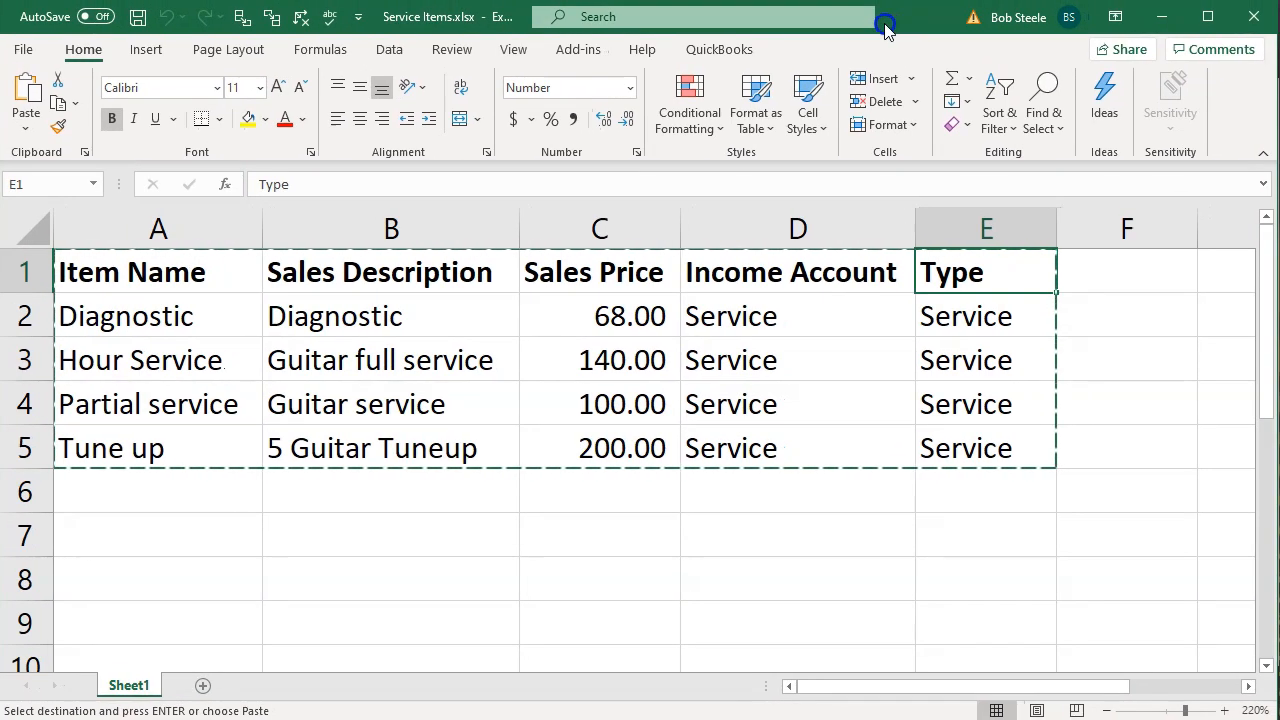
Open Sheet2 in the Service Items workbook, zoom in, and enter the header Item Name in A1
{"action": "left_click", "coordinate": [203, 687]}
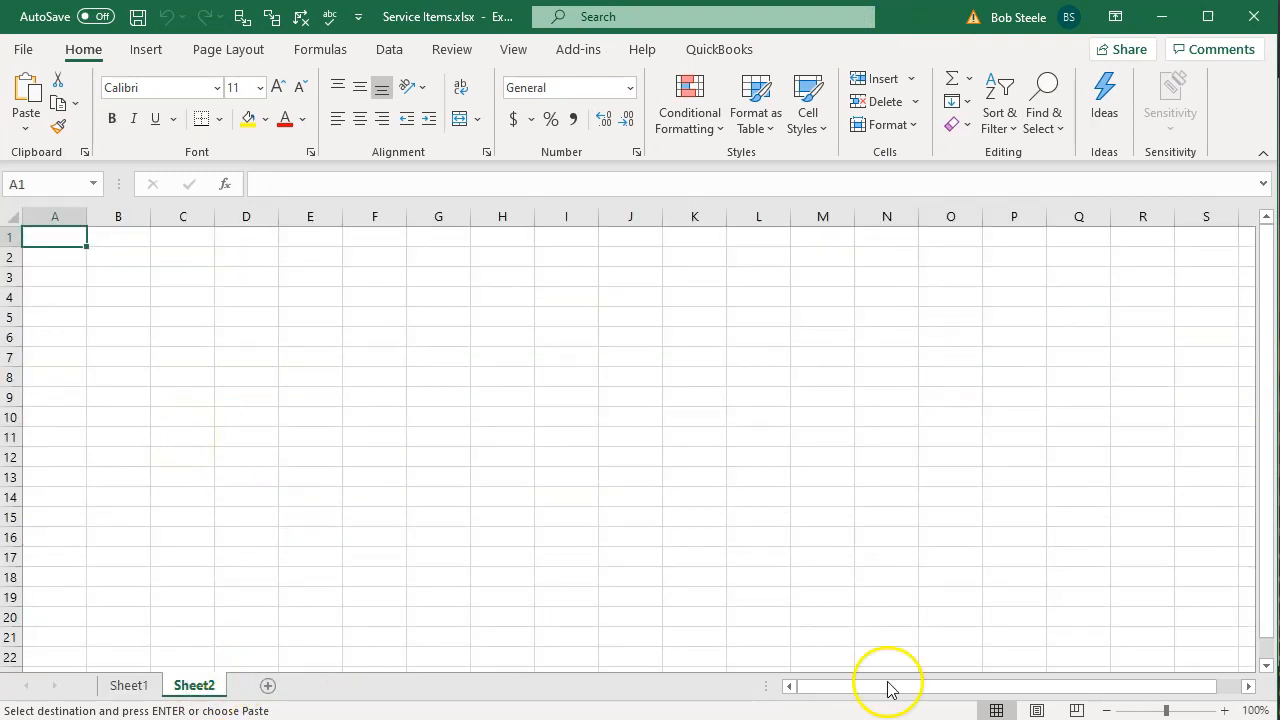
{"action": "left_click", "coordinate": [1223, 710]}
{"action": "left_click", "coordinate": [1223, 710]}
{"action": "left_click", "coordinate": [1223, 710]}
{"action": "left_click", "coordinate": [1223, 710]}
{"action": "left_click", "coordinate": [1223, 710]}
{"action": "left_click", "coordinate": [1223, 710]}
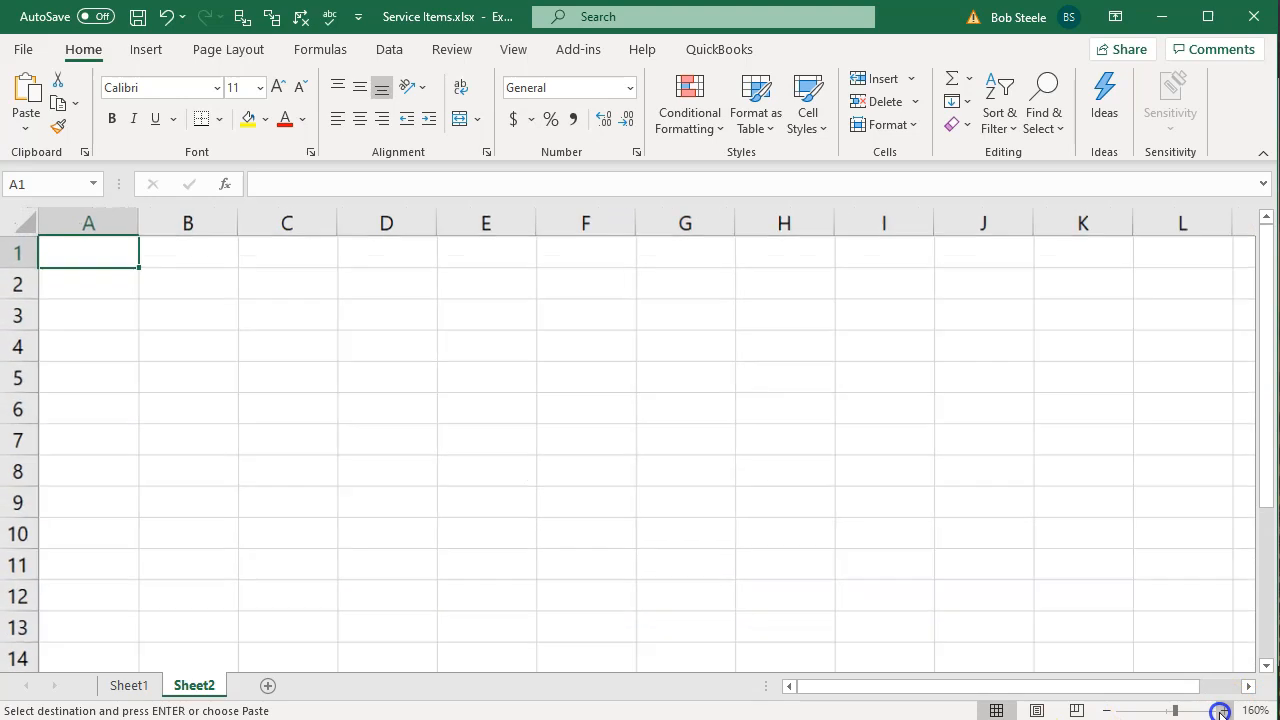
{"action": "left_click", "coordinate": [1223, 710]}
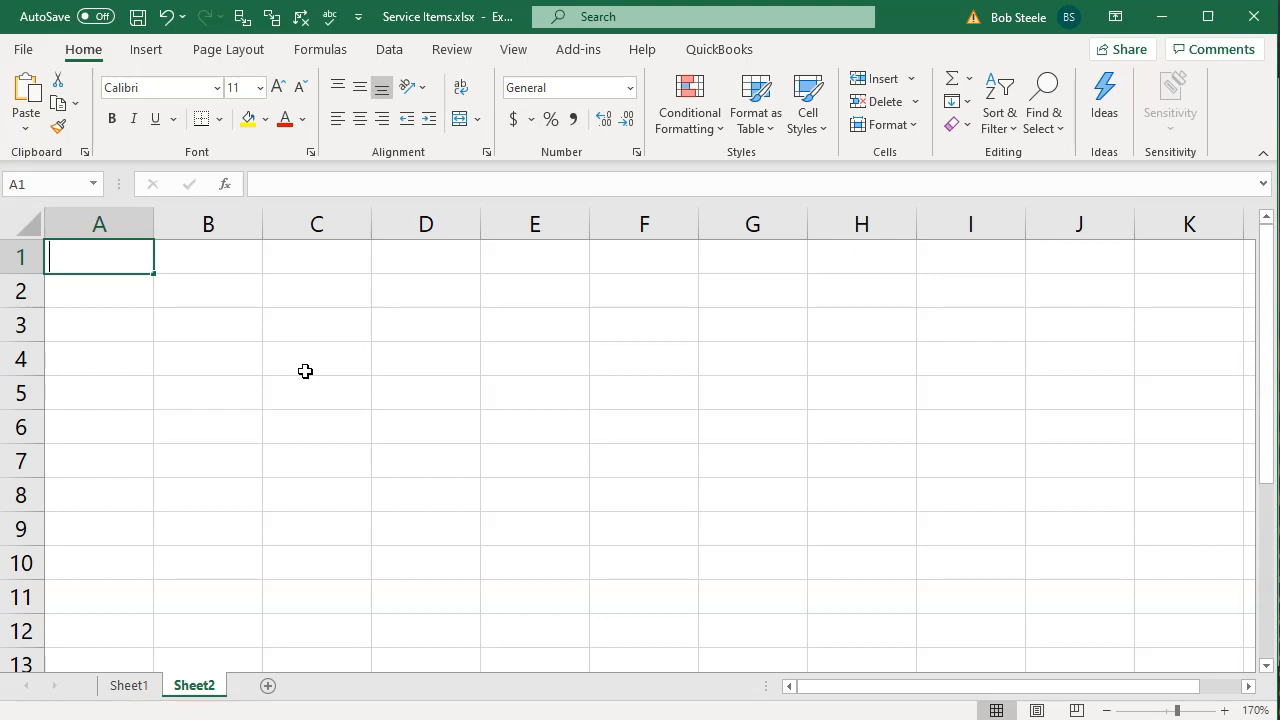
{"action": "type", "text": "Item"}
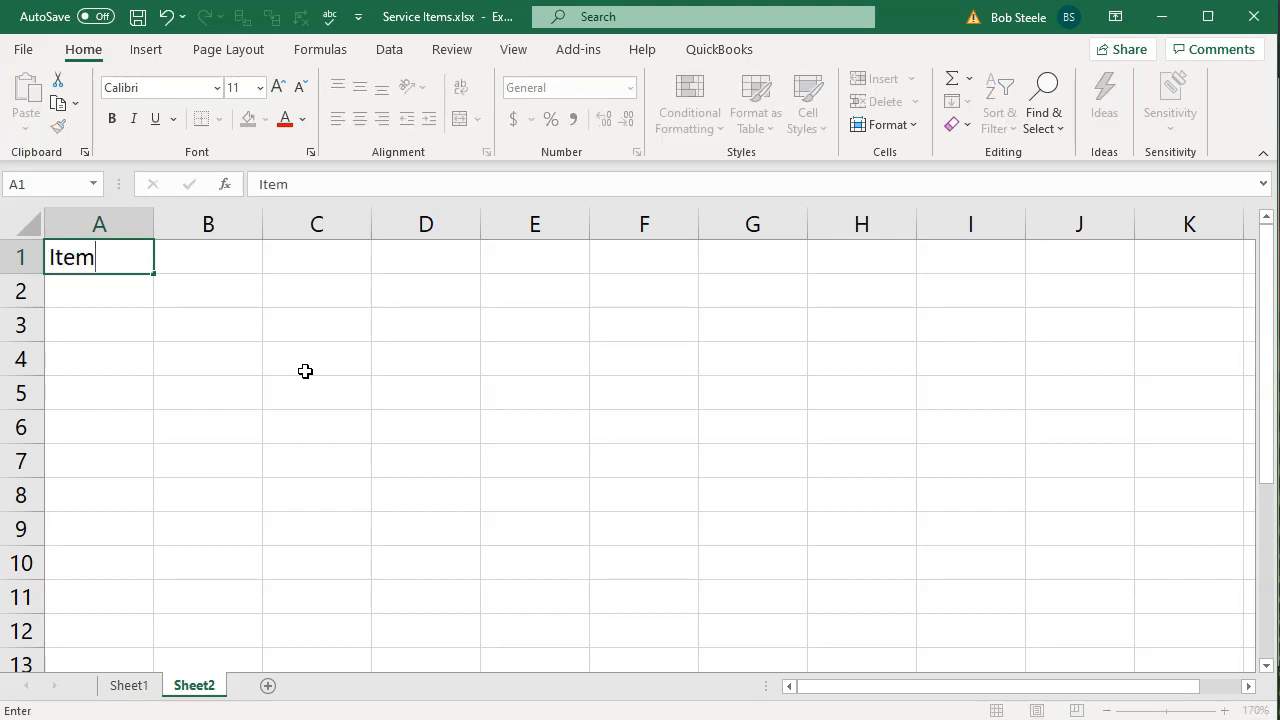
{"action": "type", "text": " Name"}
{"action": "key", "text": "Tab"}
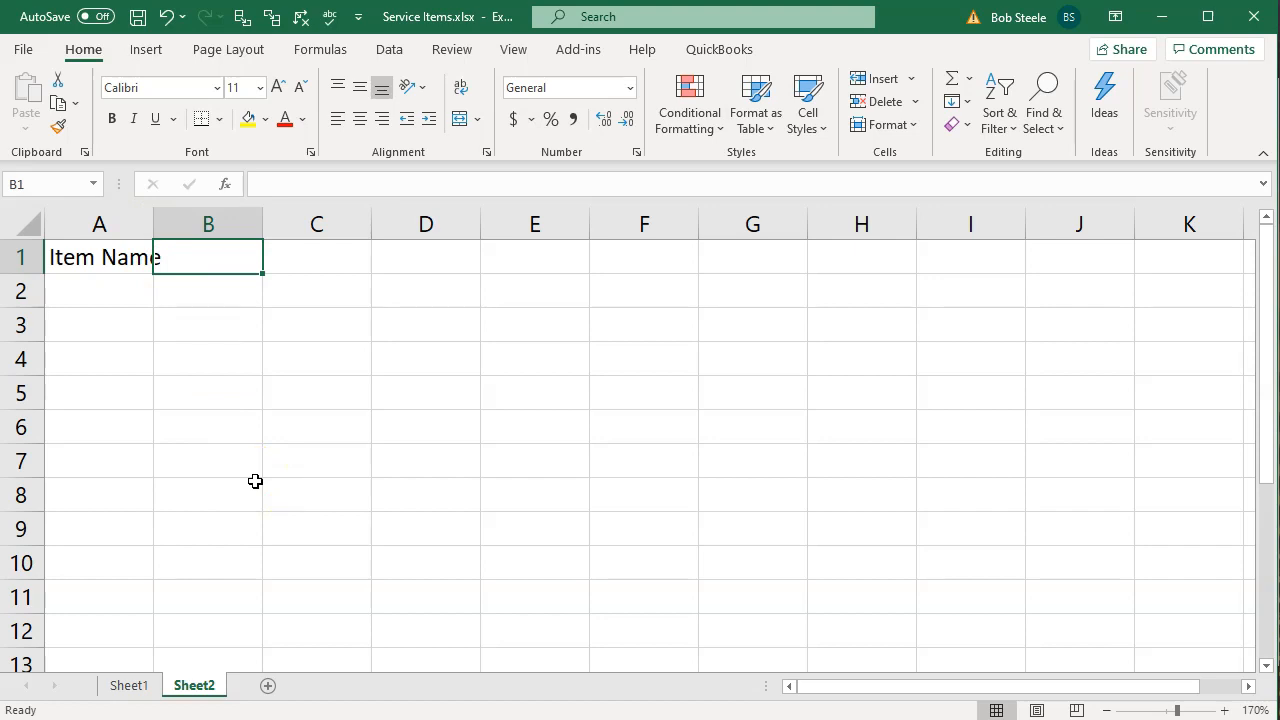
{"action": "type", "text": "Ak="}
{"action": "key", "text": "BackSpace"}
{"action": "key", "text": "BackSpace"}
{"action": "key", "text": "BackSpace"}
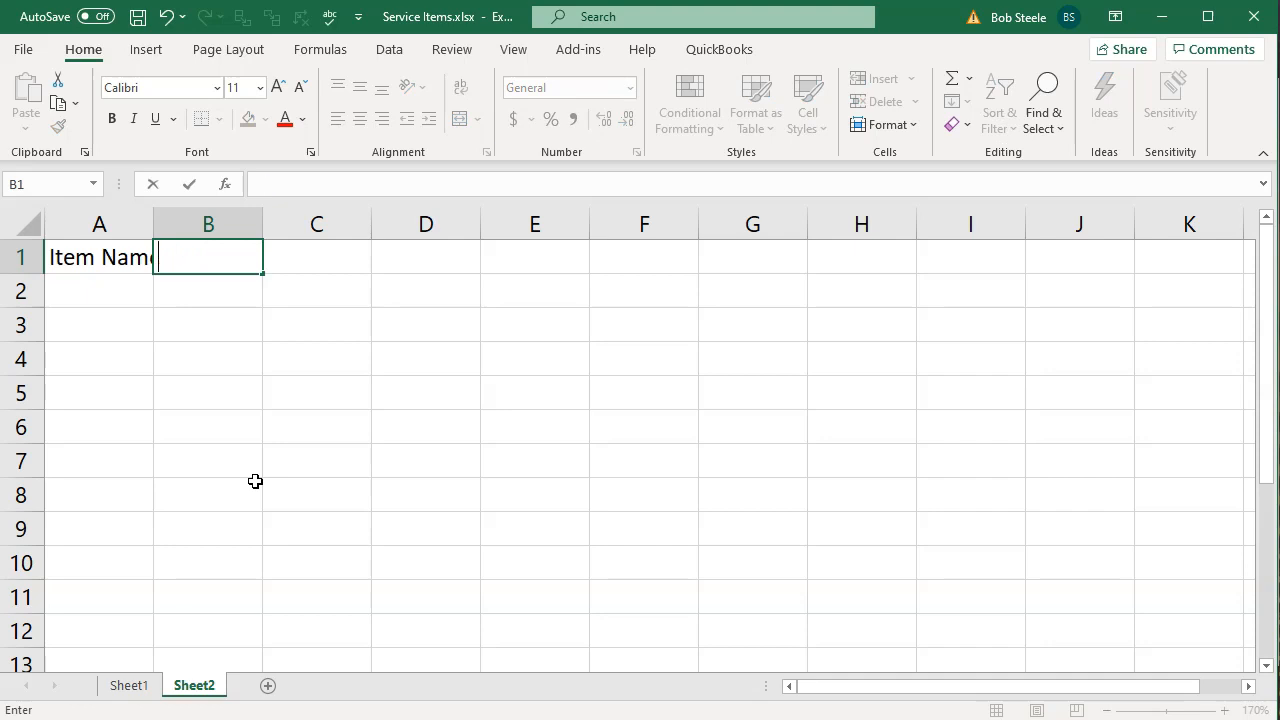
Enter the headers Sales Description and Sale Price in B1 and C1
{"action": "type", "text": "Sales Description"}
{"action": "key", "text": "Tab"}
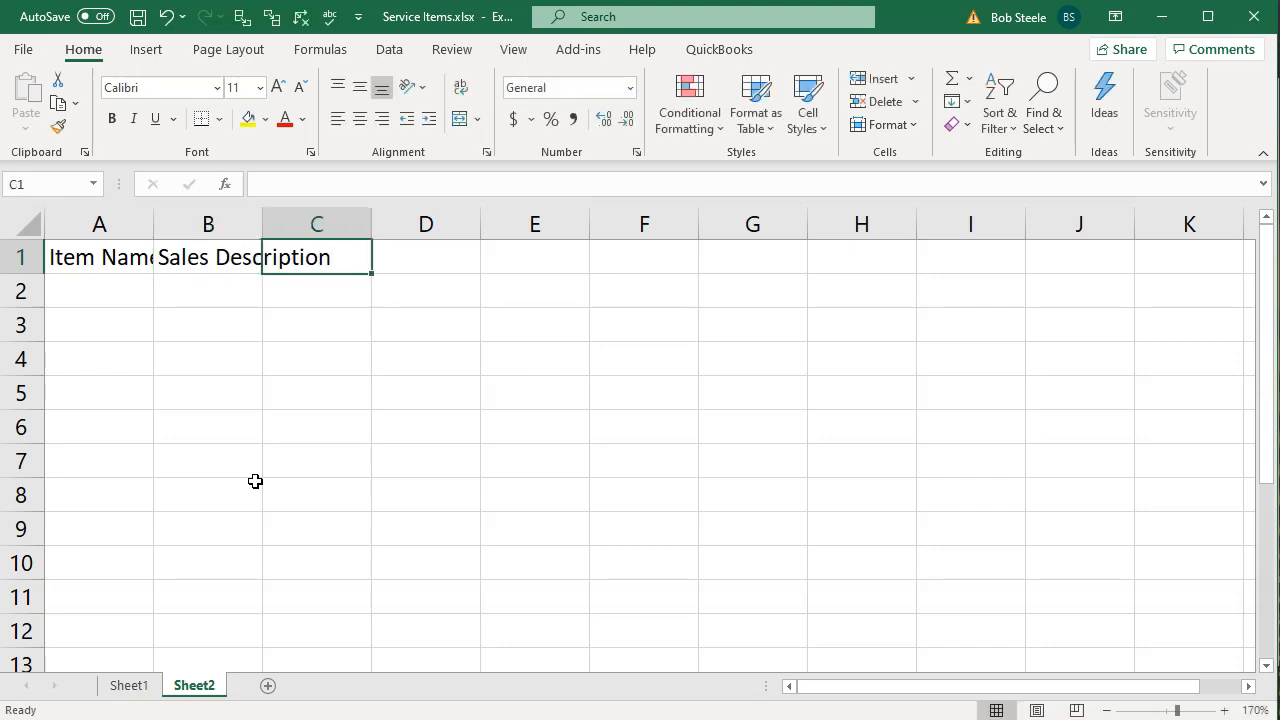
{"action": "type", "text": "S"}
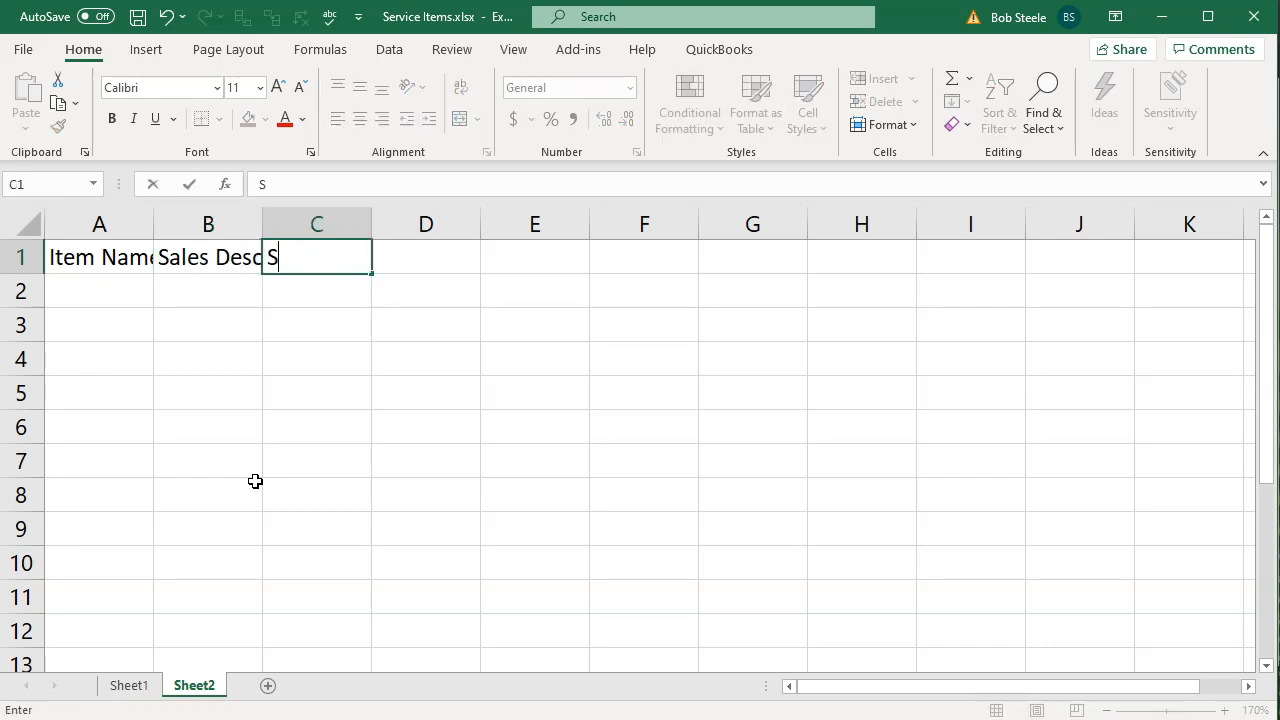
{"action": "type", "text": "ale Price"}
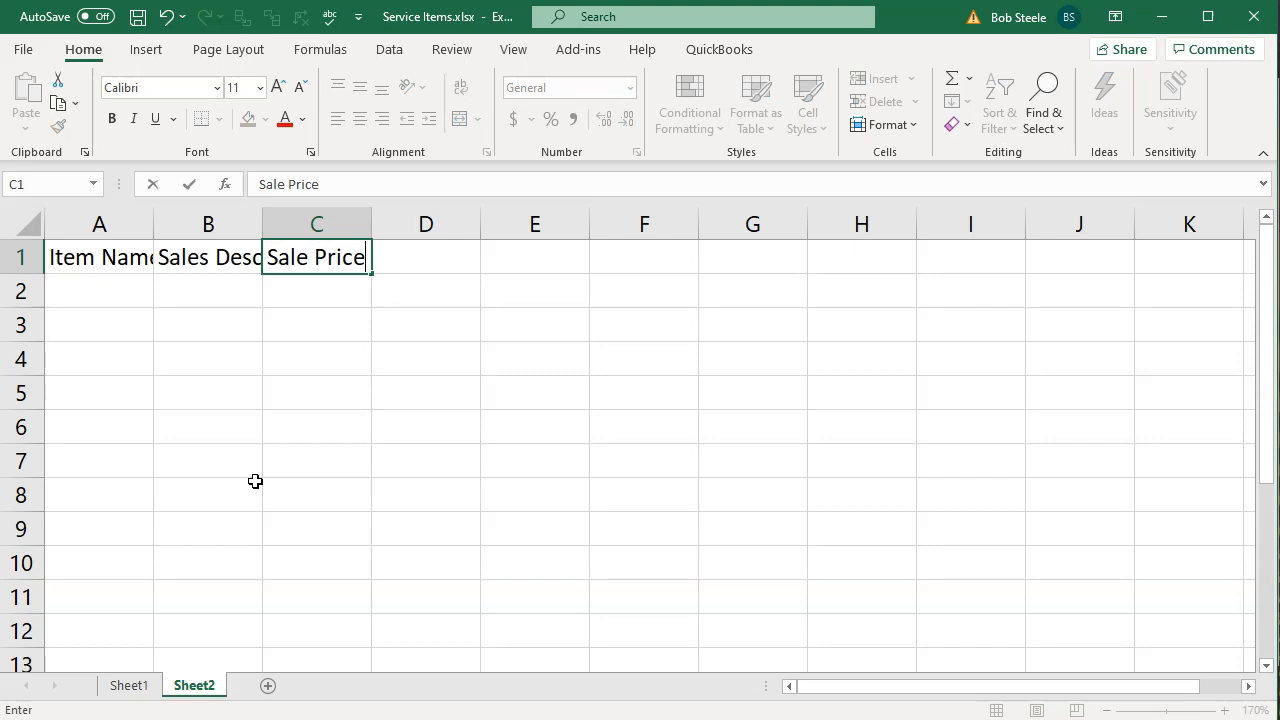
{"action": "key", "text": "Tab"}
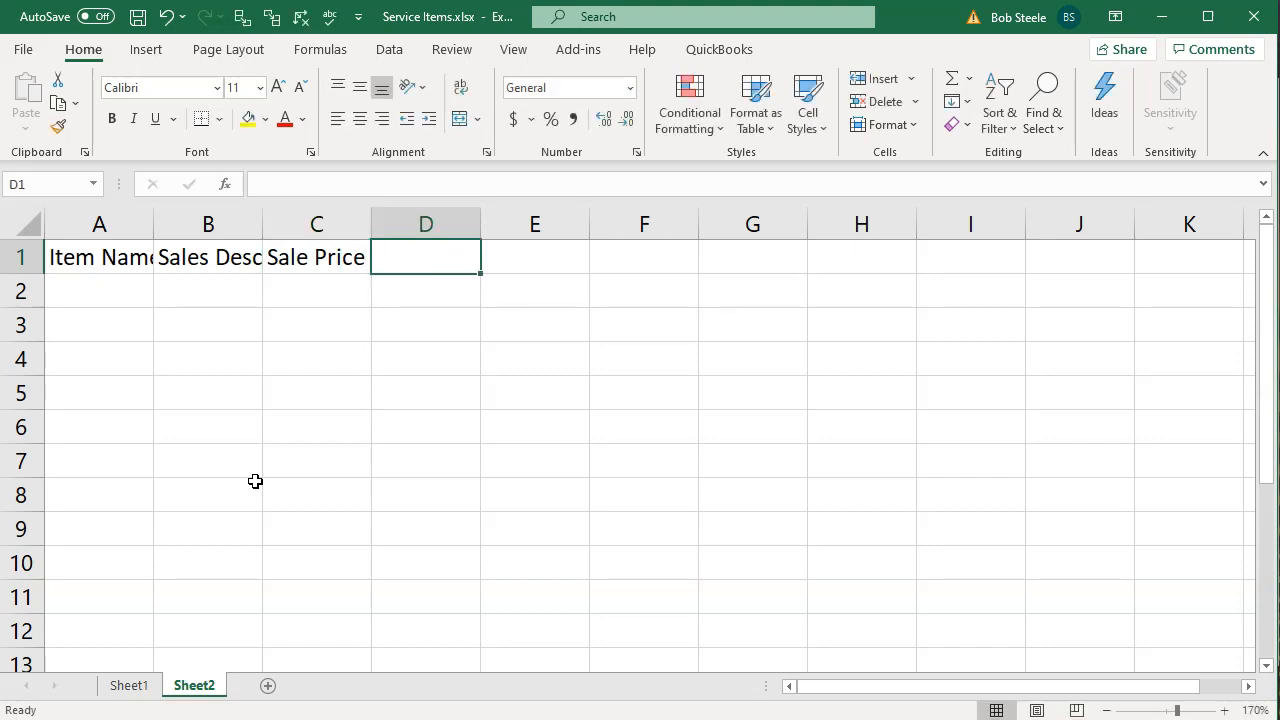
Enter the headers Income Accunt and Type in D1 and E1
{"action": "type", "text": "Income "}
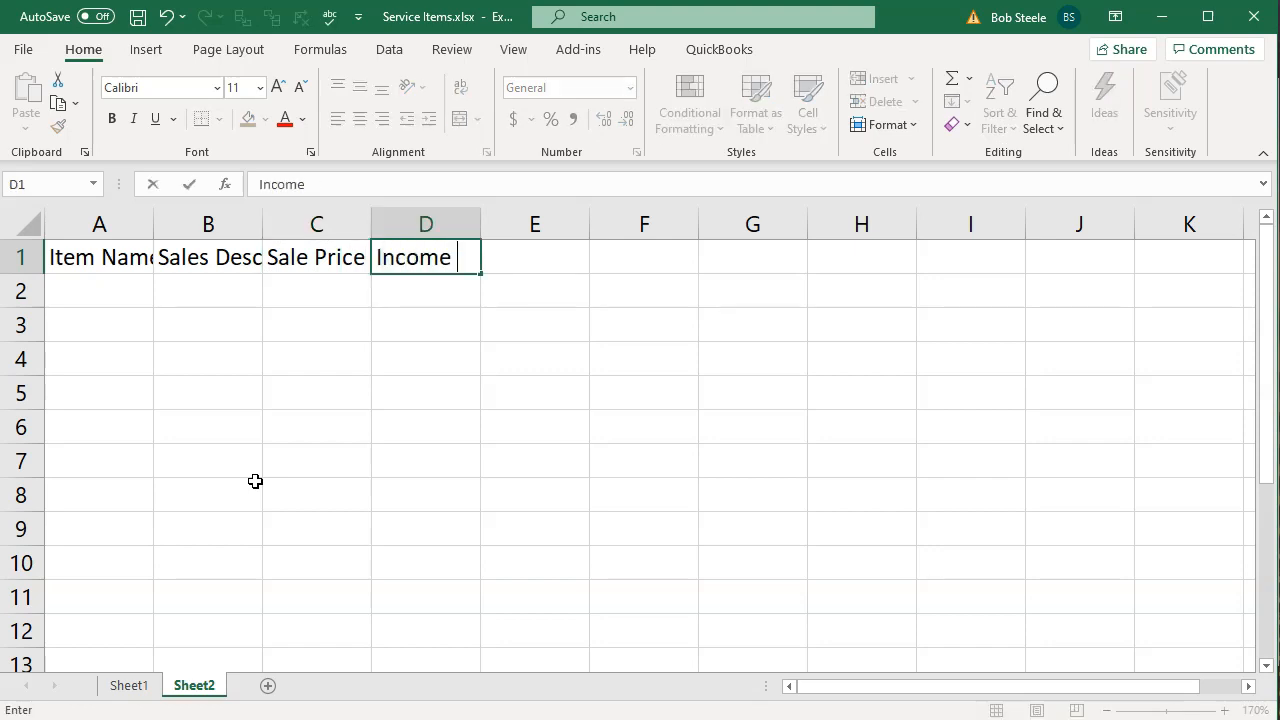
{"action": "type", "text": "Accunt"}
{"action": "key", "text": "Tab"}
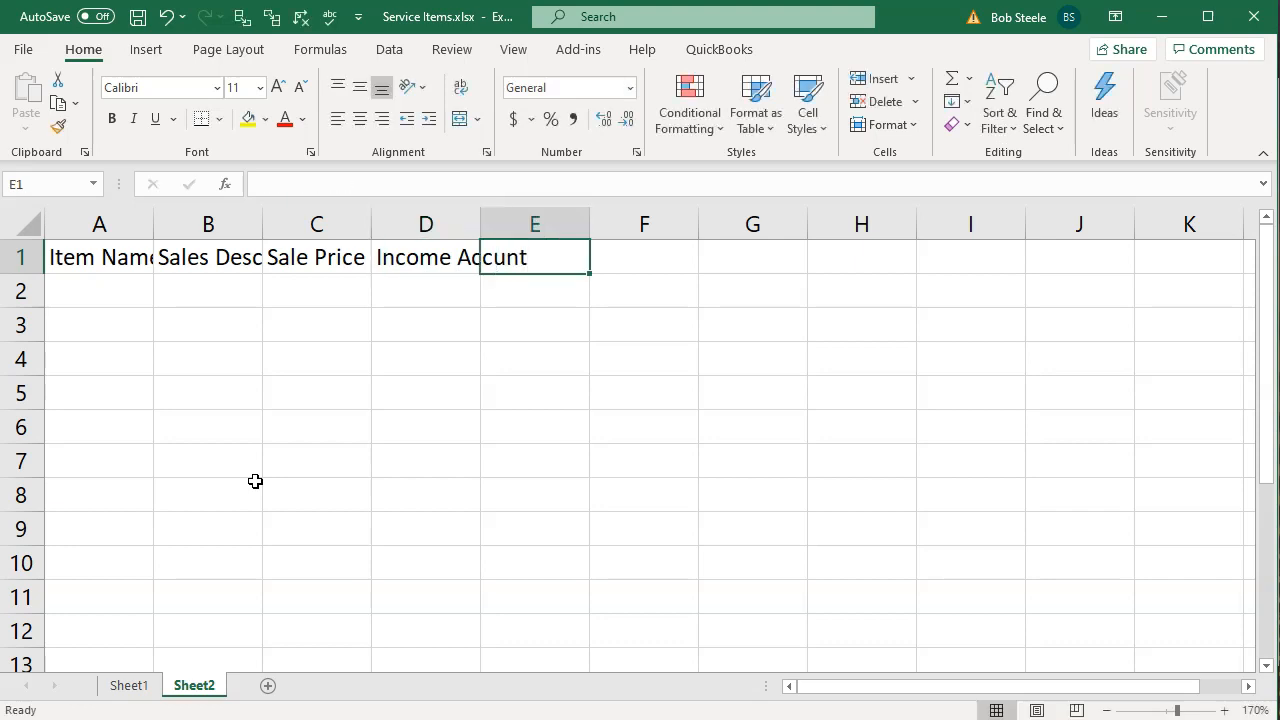
{"action": "type", "text": "Type"}
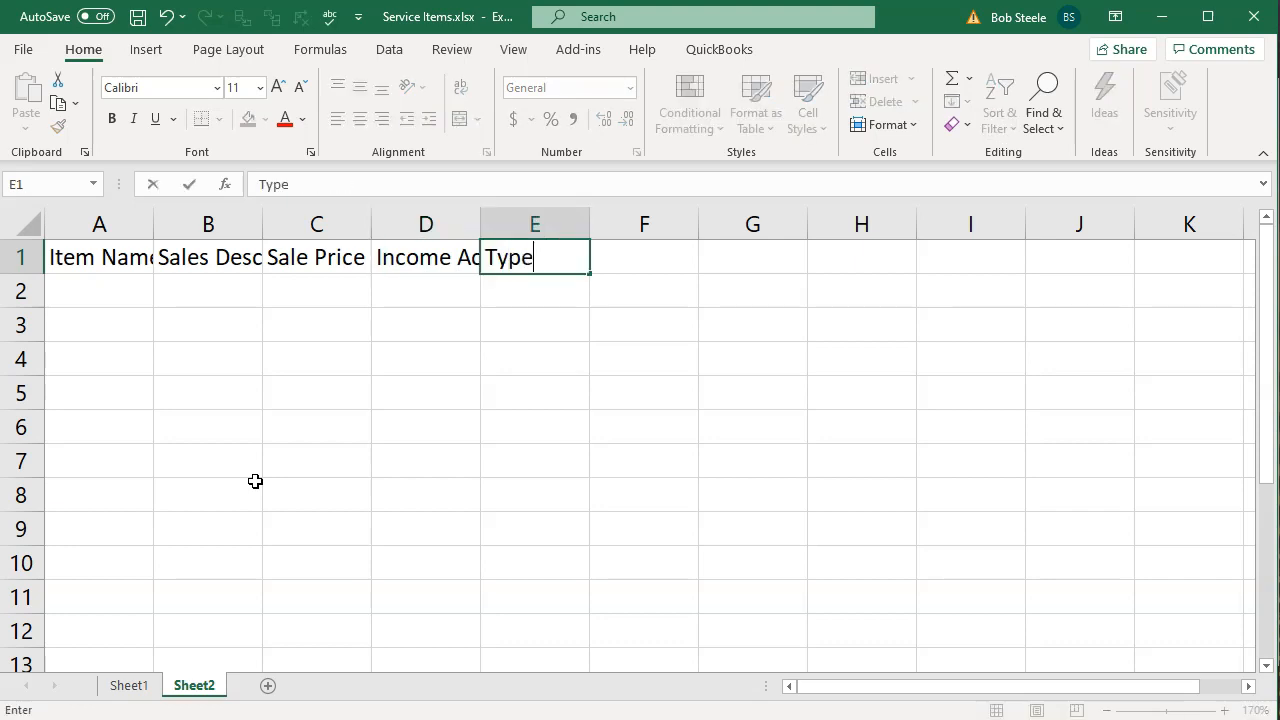
{"action": "left_click", "coordinate": [195, 359]}
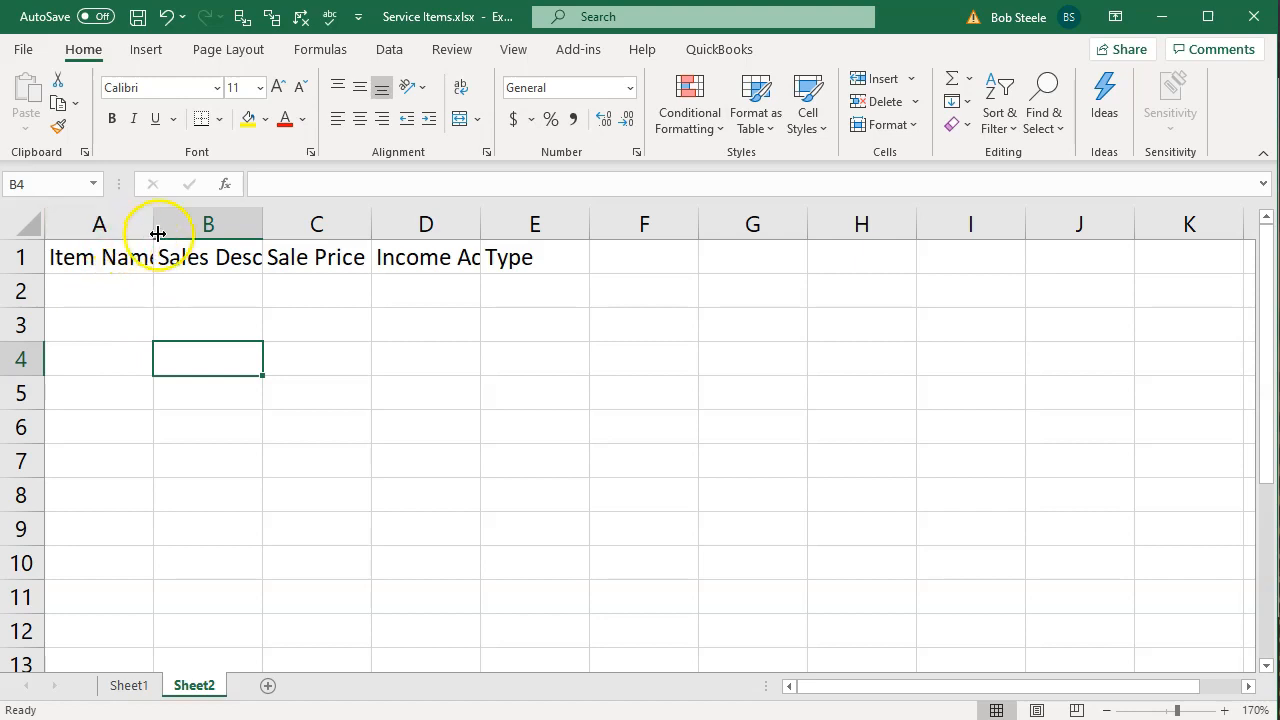
Widen columns A through E to fit the header text
{"action": "left_click", "coordinate": [122, 224]}
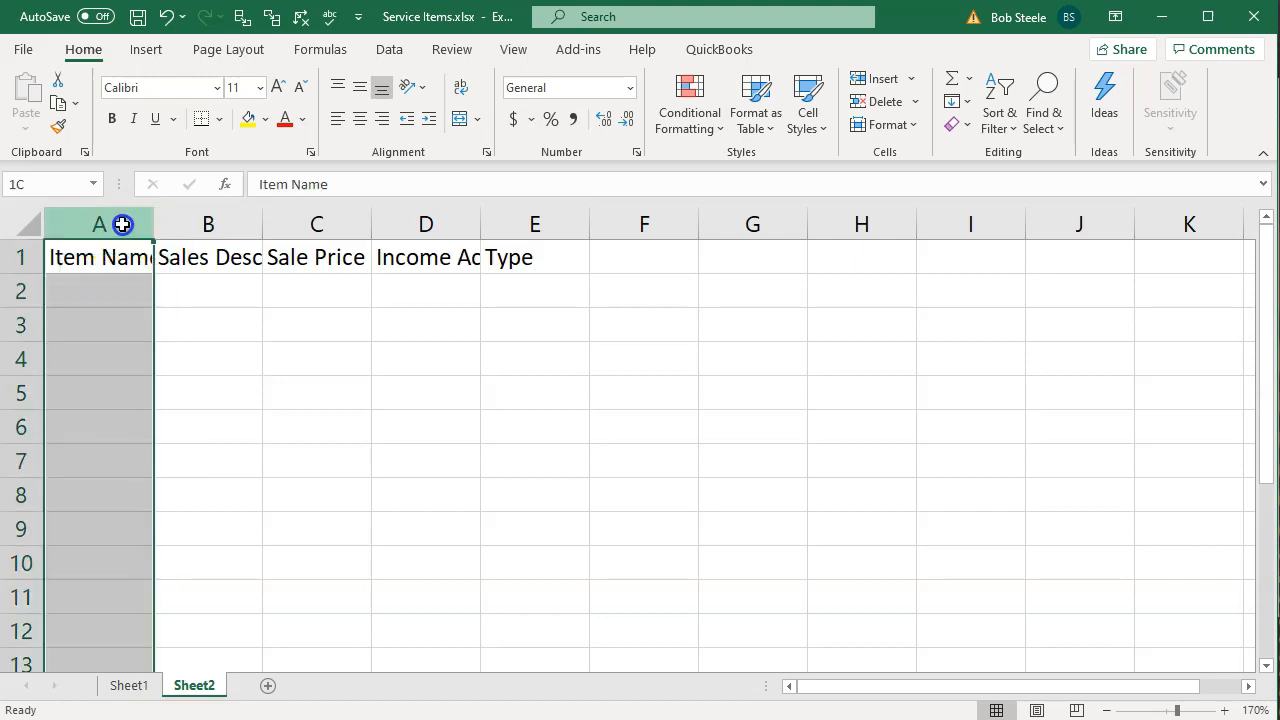
{"action": "left_click_drag", "start_coordinate": [122, 224], "coordinate": [424, 225]}
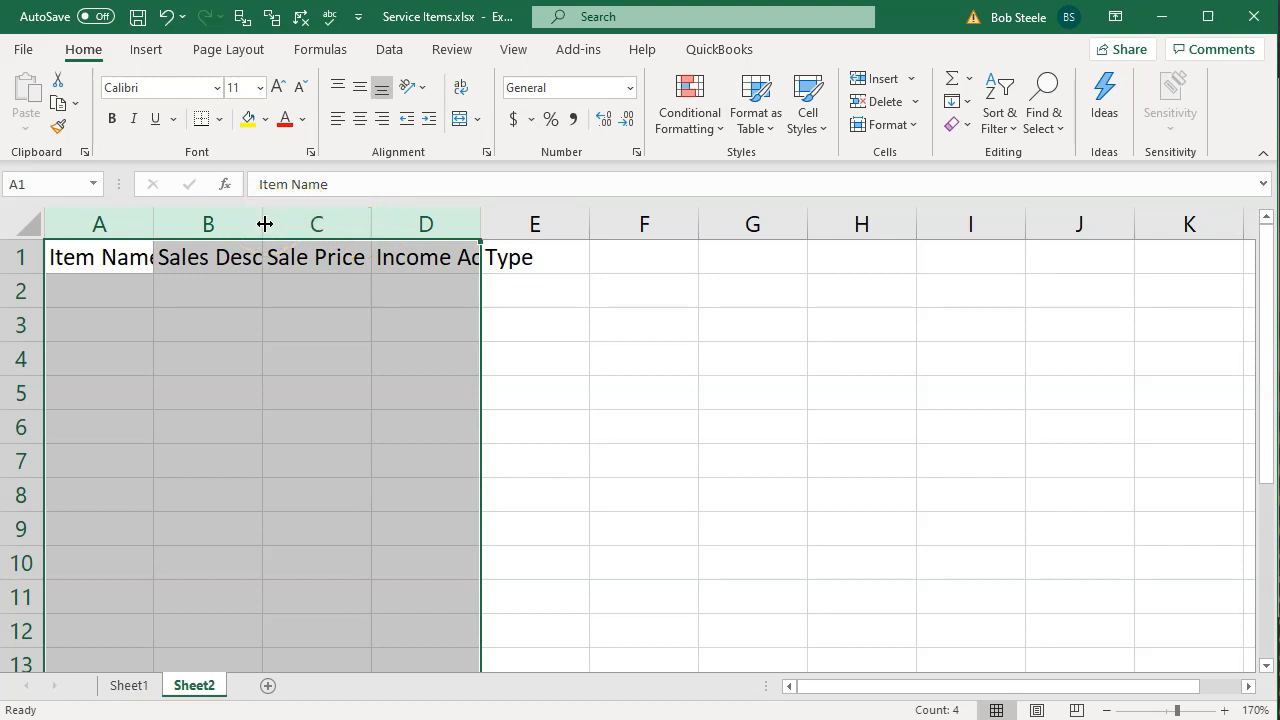
{"action": "left_click_drag", "start_coordinate": [265, 224], "coordinate": [305, 222]}
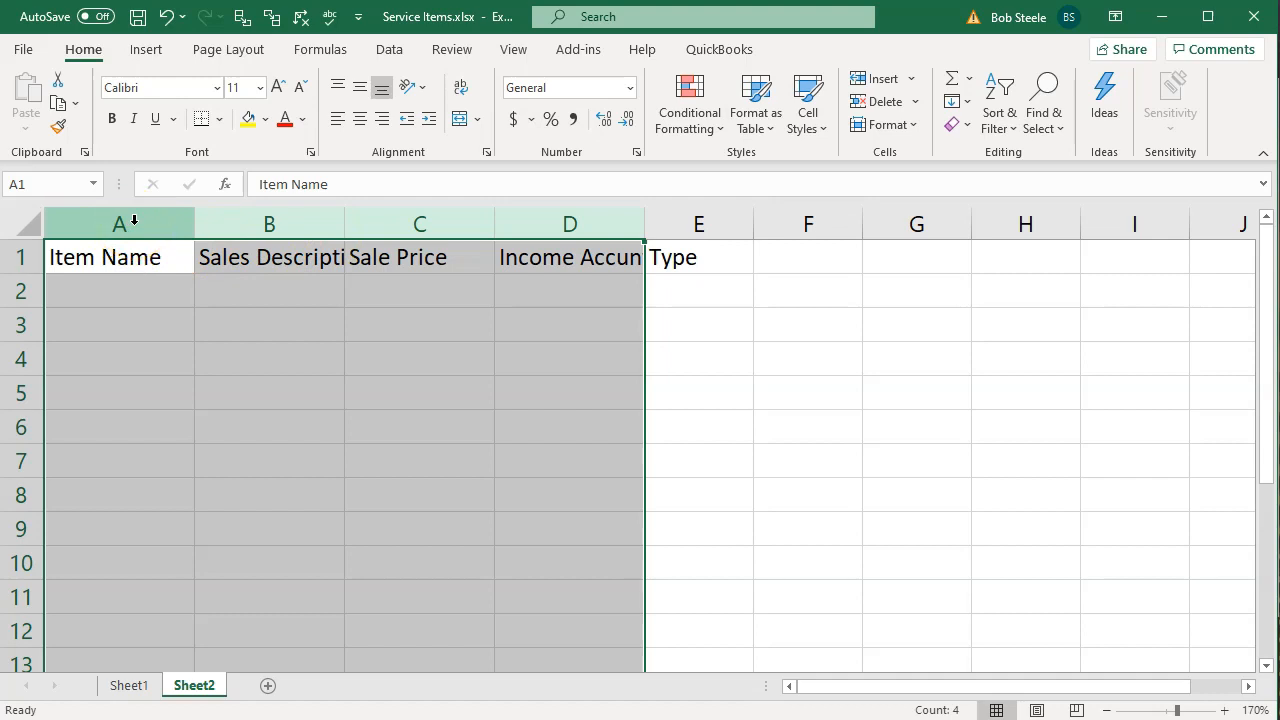
{"action": "left_click_drag", "start_coordinate": [133, 220], "coordinate": [758, 224]}
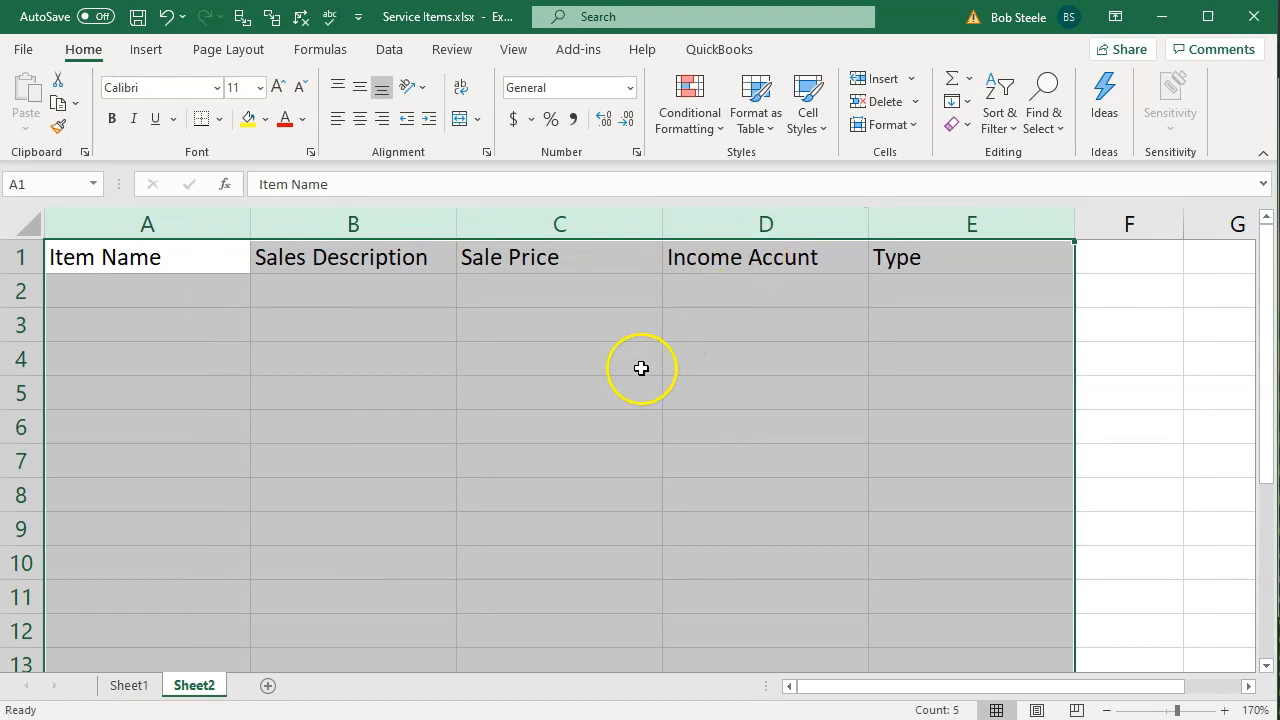
Center and bold the header row A1 through E1
{"action": "left_click", "coordinate": [636, 370]}
{"action": "left_click_drag", "start_coordinate": [222, 272], "coordinate": [884, 257]}
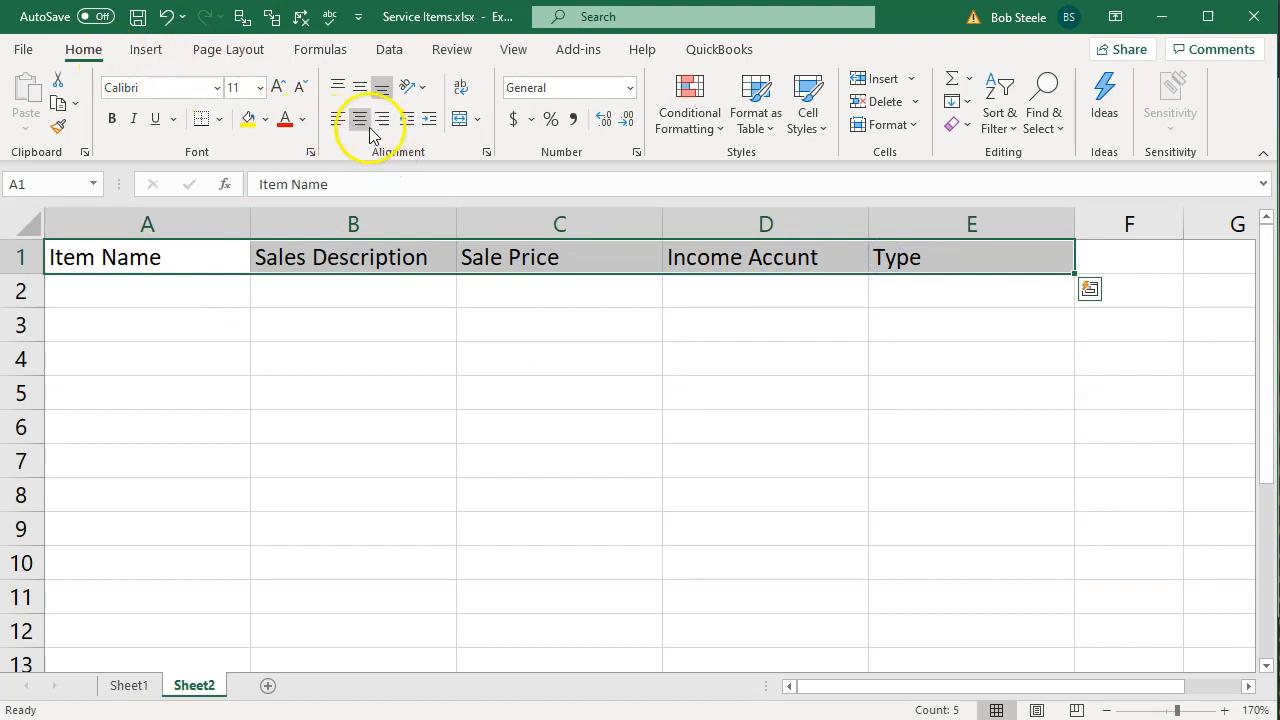
{"action": "left_click", "coordinate": [360, 119]}
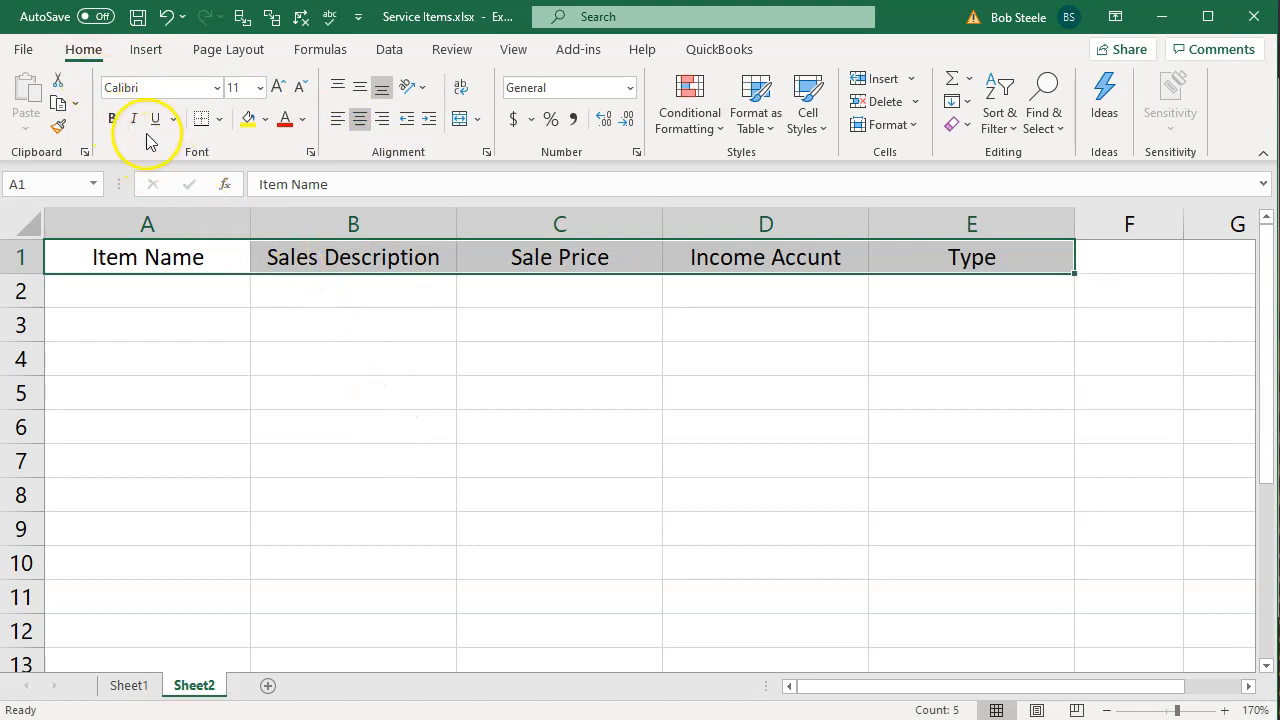
{"action": "left_click", "coordinate": [112, 118]}
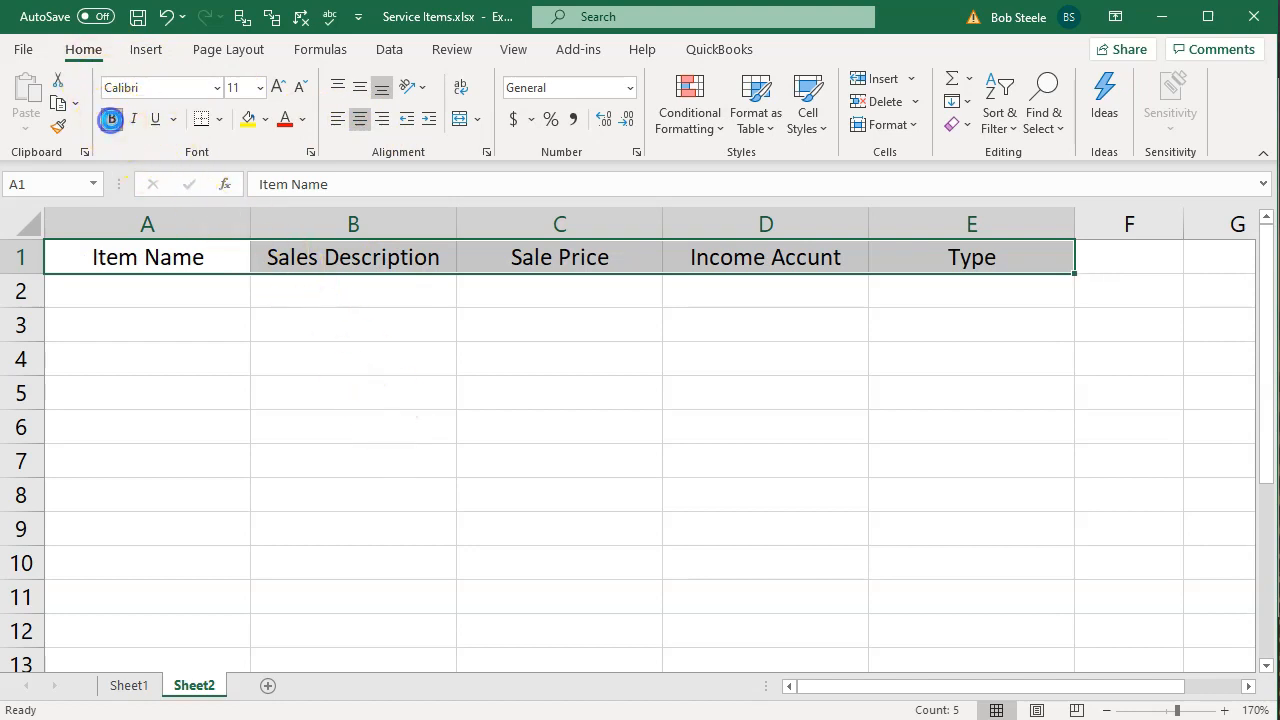
Enter the first item row: Diagnostic in A2, Diagnostic in B2, and 68 as the sale price in C2
{"action": "left_click", "coordinate": [228, 362]}
{"action": "left_click", "coordinate": [197, 290]}
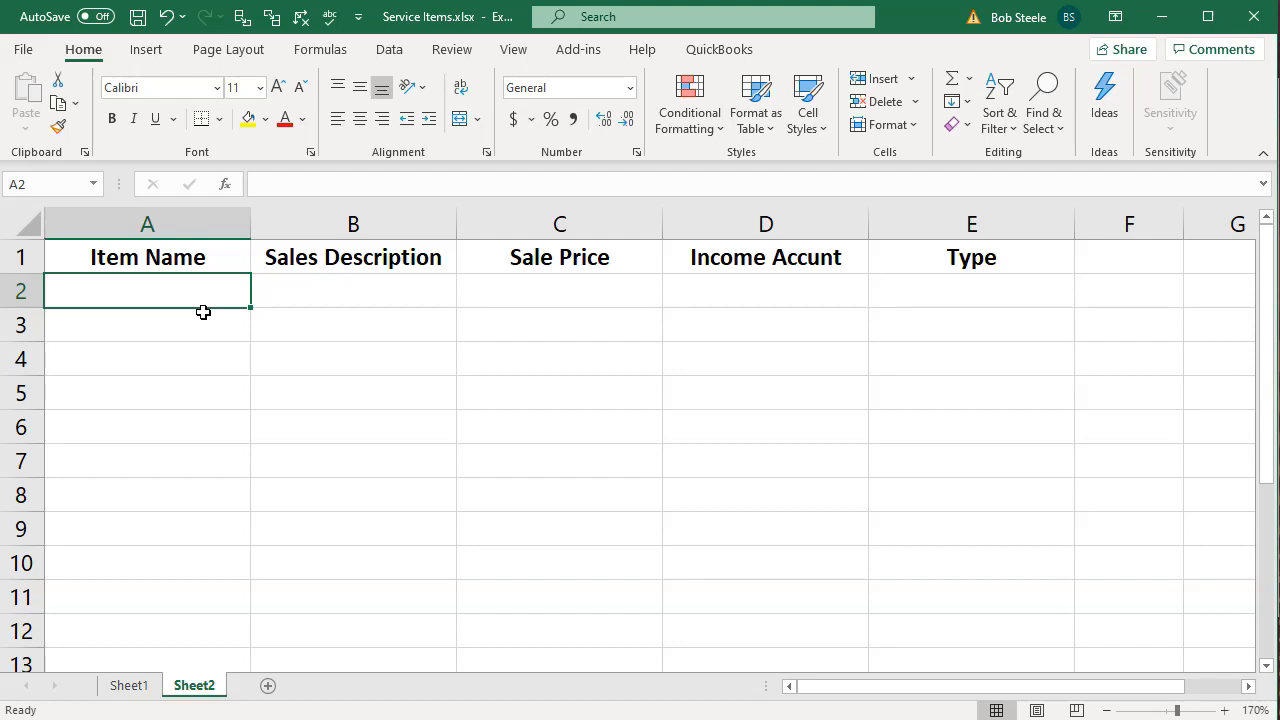
{"action": "type", "text": "Diagnostic"}
{"action": "key", "text": "Tab"}
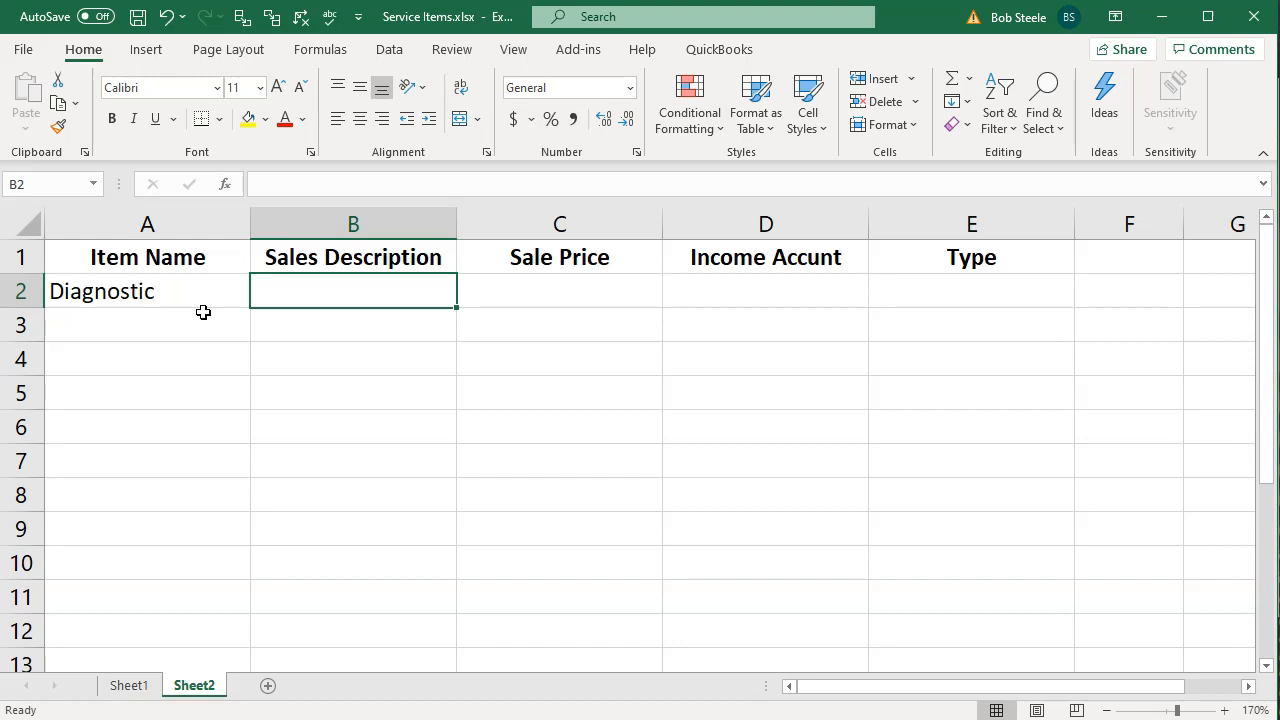
{"action": "type", "text": "Dia"}
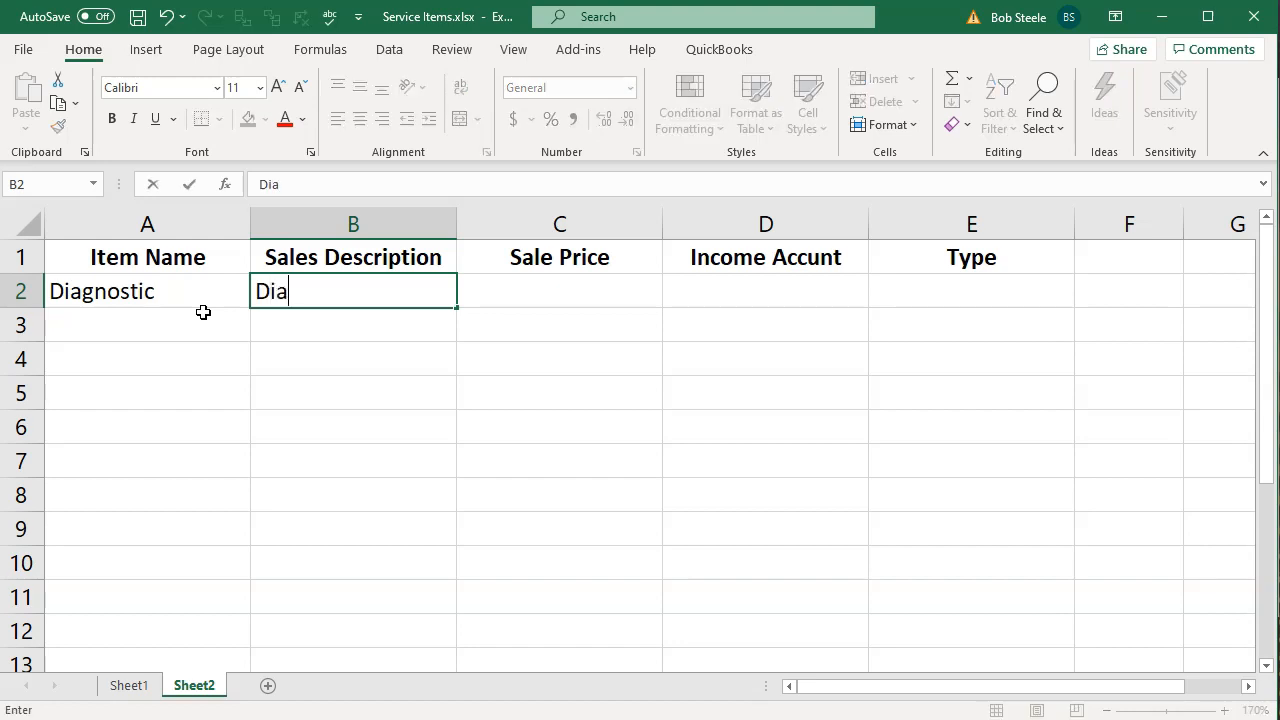
{"action": "type", "text": "gnostic"}
{"action": "key", "text": "Tab"}
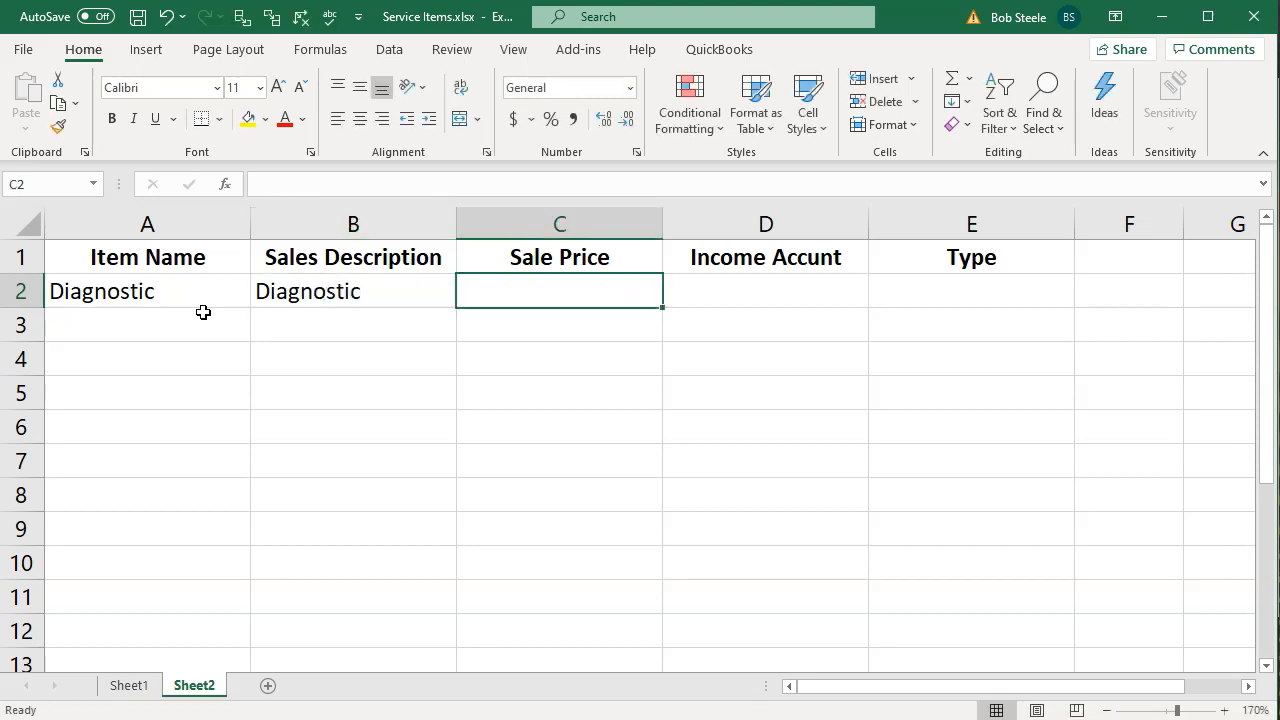
{"action": "type", "text": "68"}
{"action": "key", "text": "Tab"}
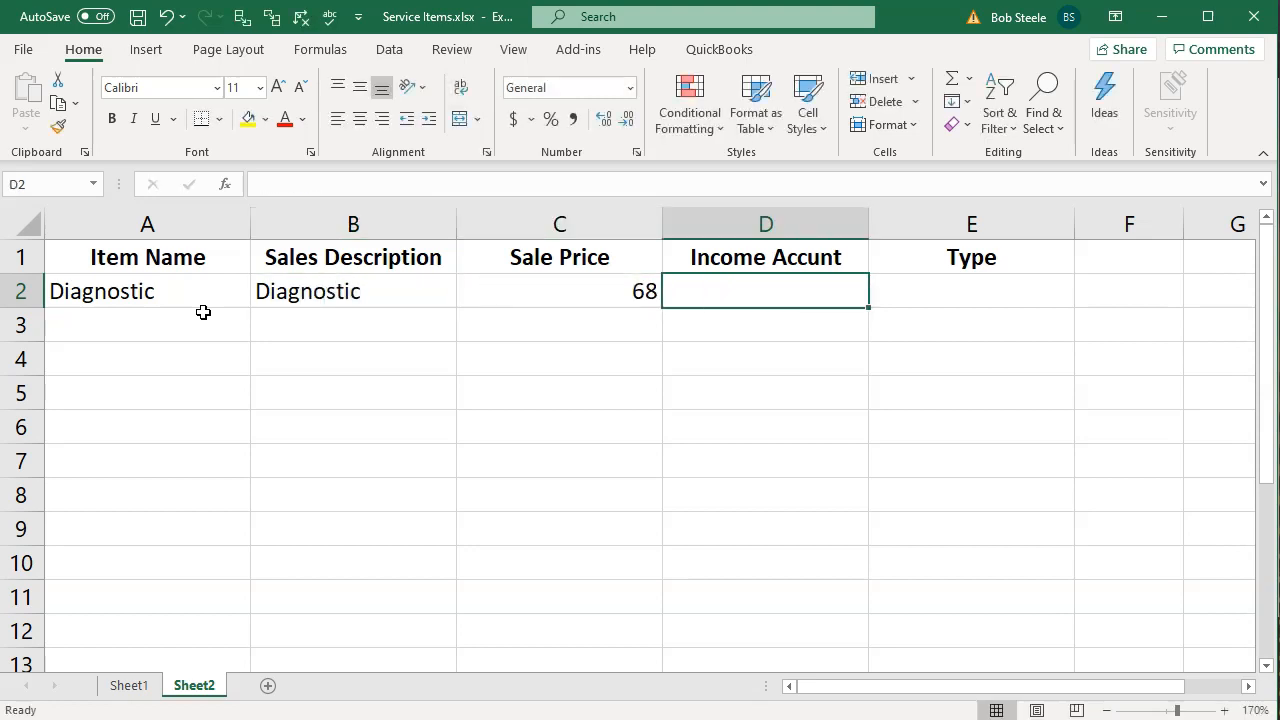
Enter Service as both the income account in D2 and the type in E2
{"action": "type", "text": "Service"}
{"action": "key", "text": "Tab"}
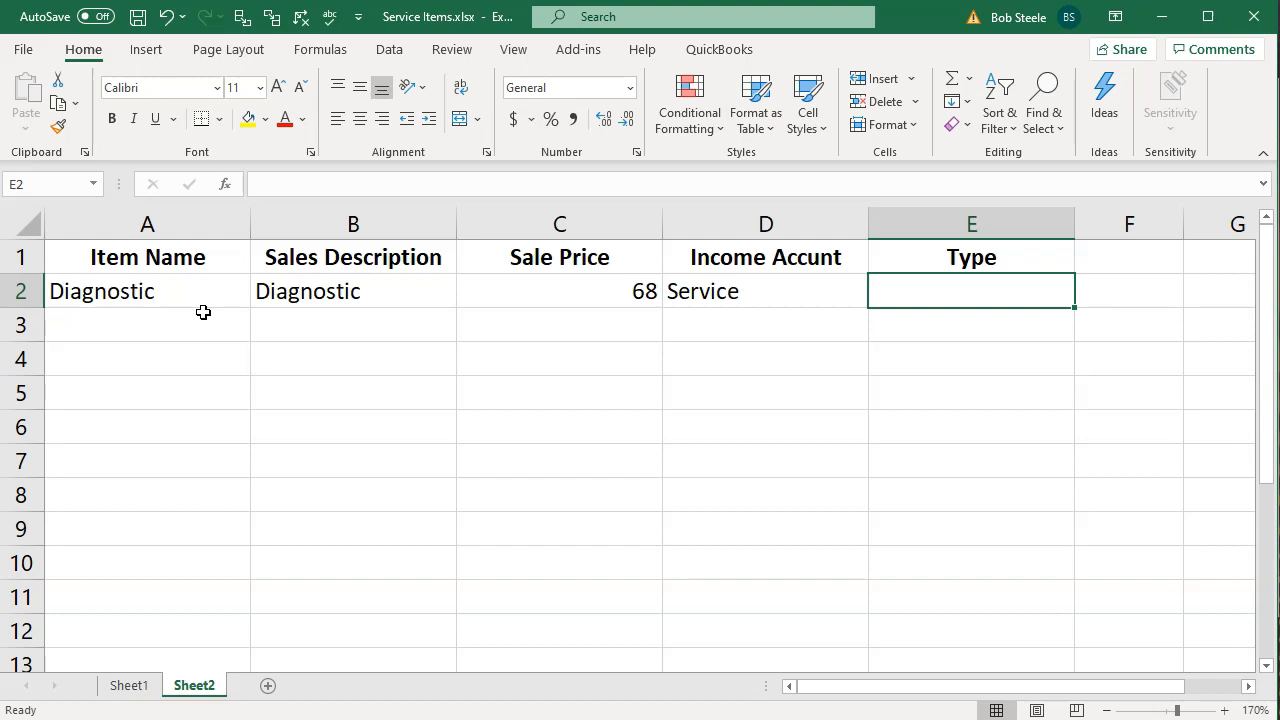
{"action": "type", "text": "Service"}
{"action": "key", "text": "Return"}
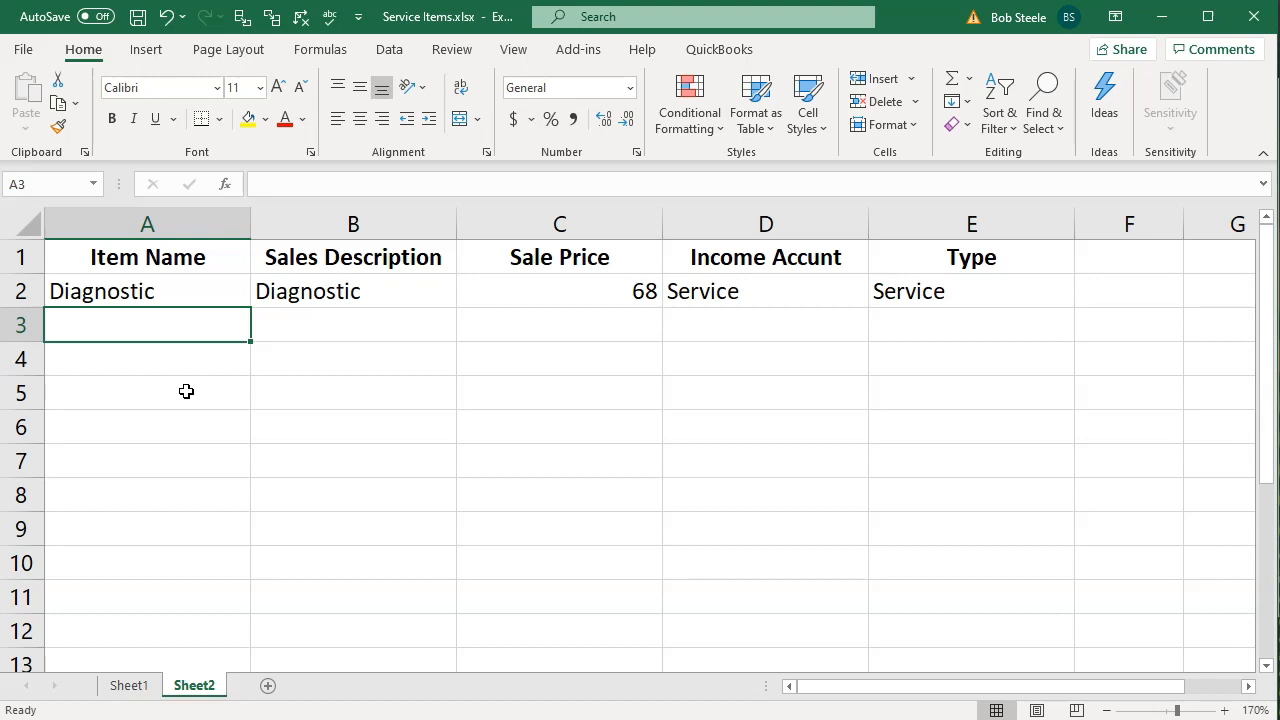
Enter Hour Service as the item name in A3 and Guitar full service as its description in B3
{"action": "type", "text": "Hour"}
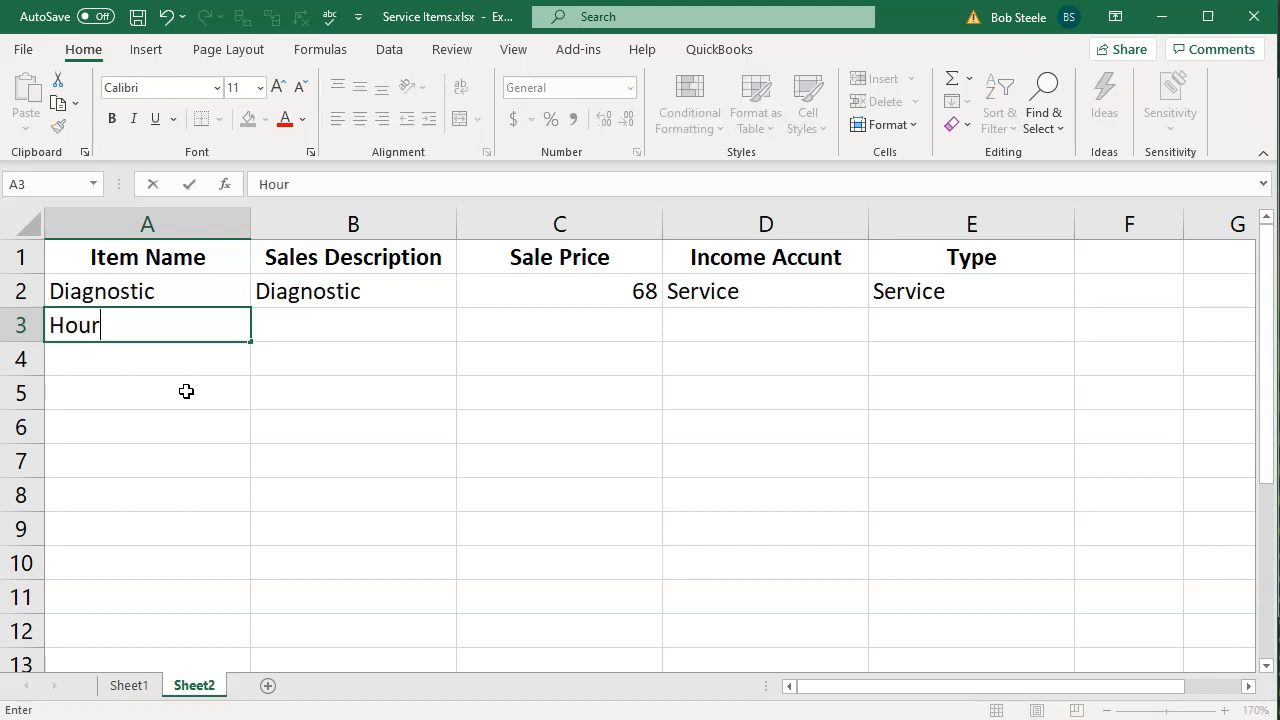
{"action": "type", "text": " Service"}
{"action": "key", "text": "Tab"}
{"action": "type", "text": "Guitar f"}
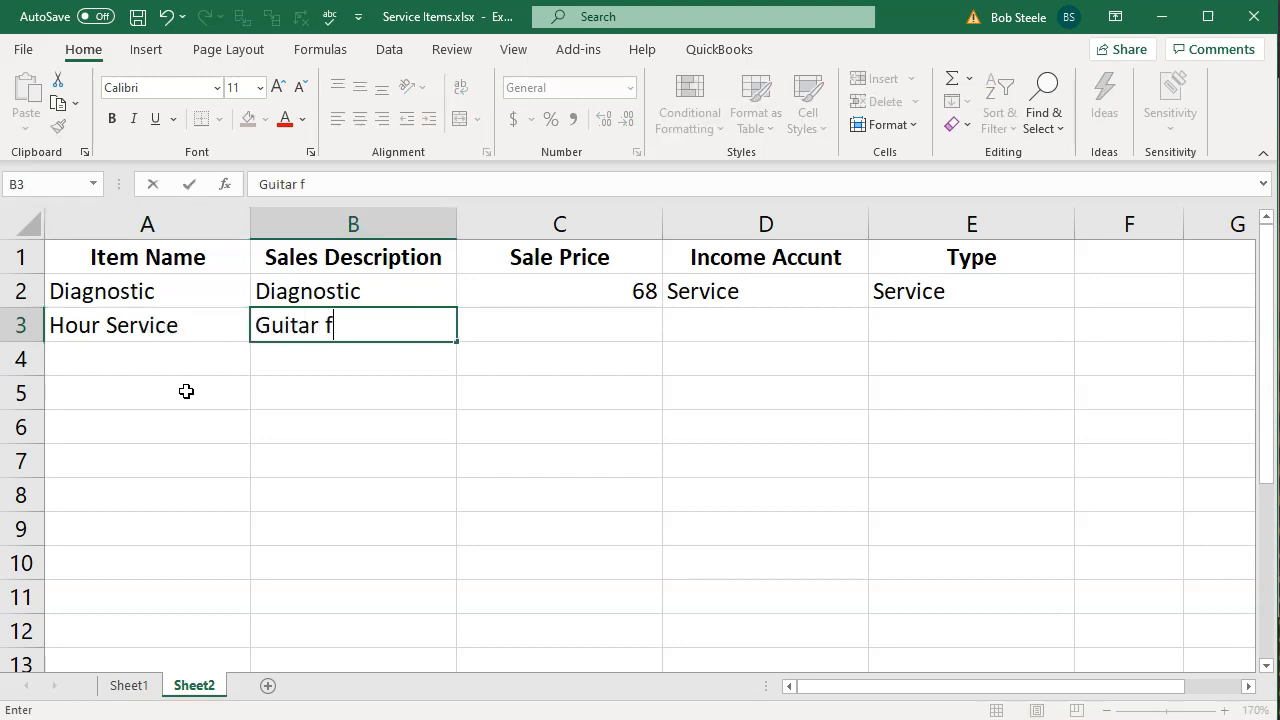
{"action": "type", "text": "ull service"}
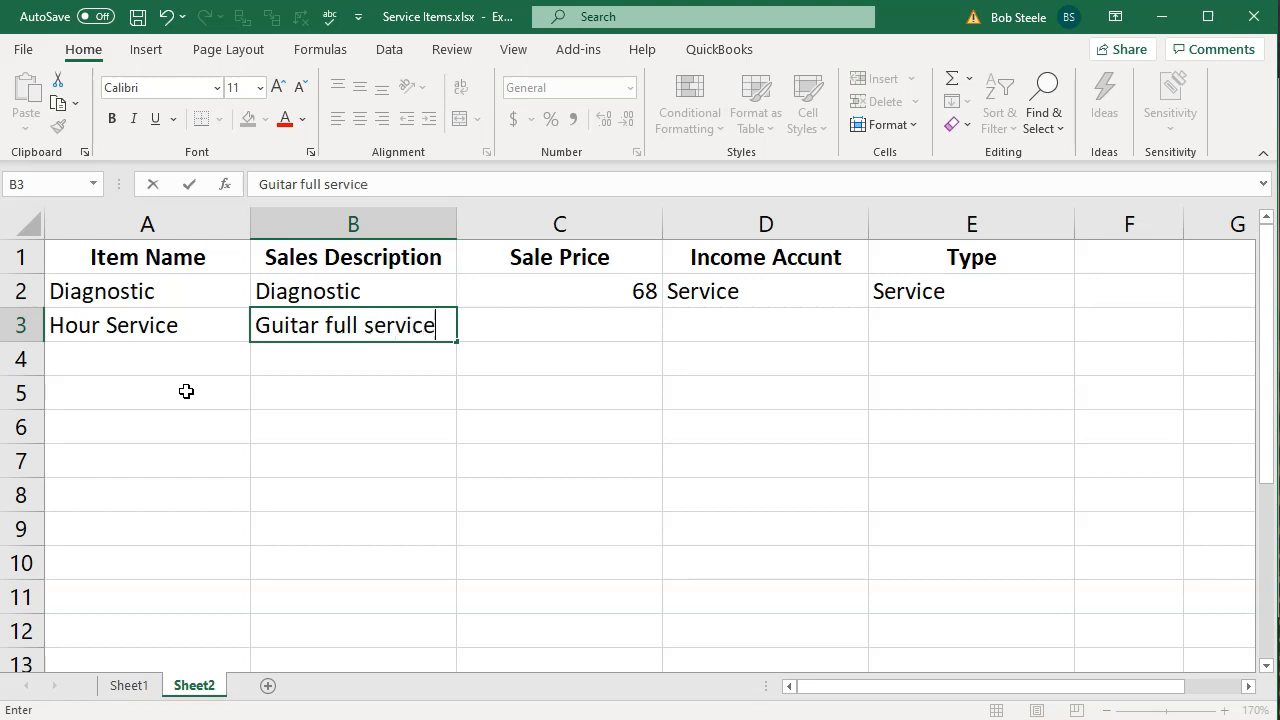
{"action": "key", "text": "Tab"}
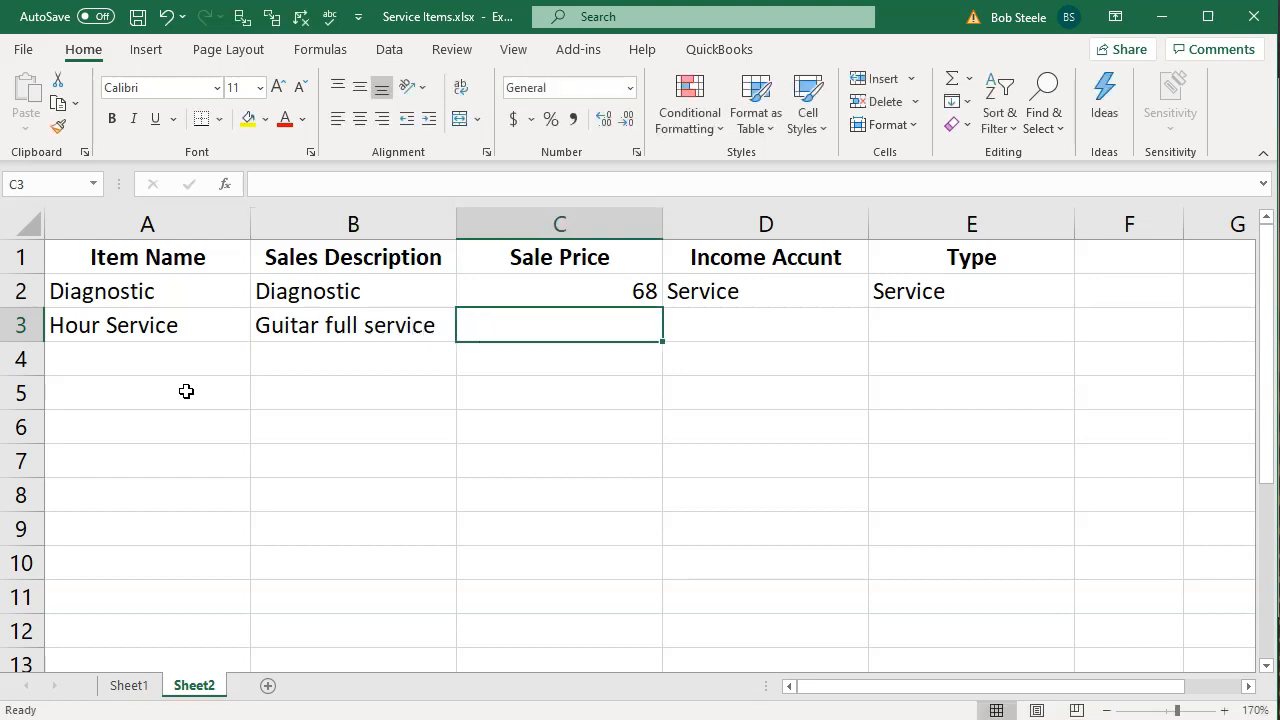
Enter 140 as the sale price in C3 and Service for both income account and type in D3 and E3
{"action": "type", "text": "1"}
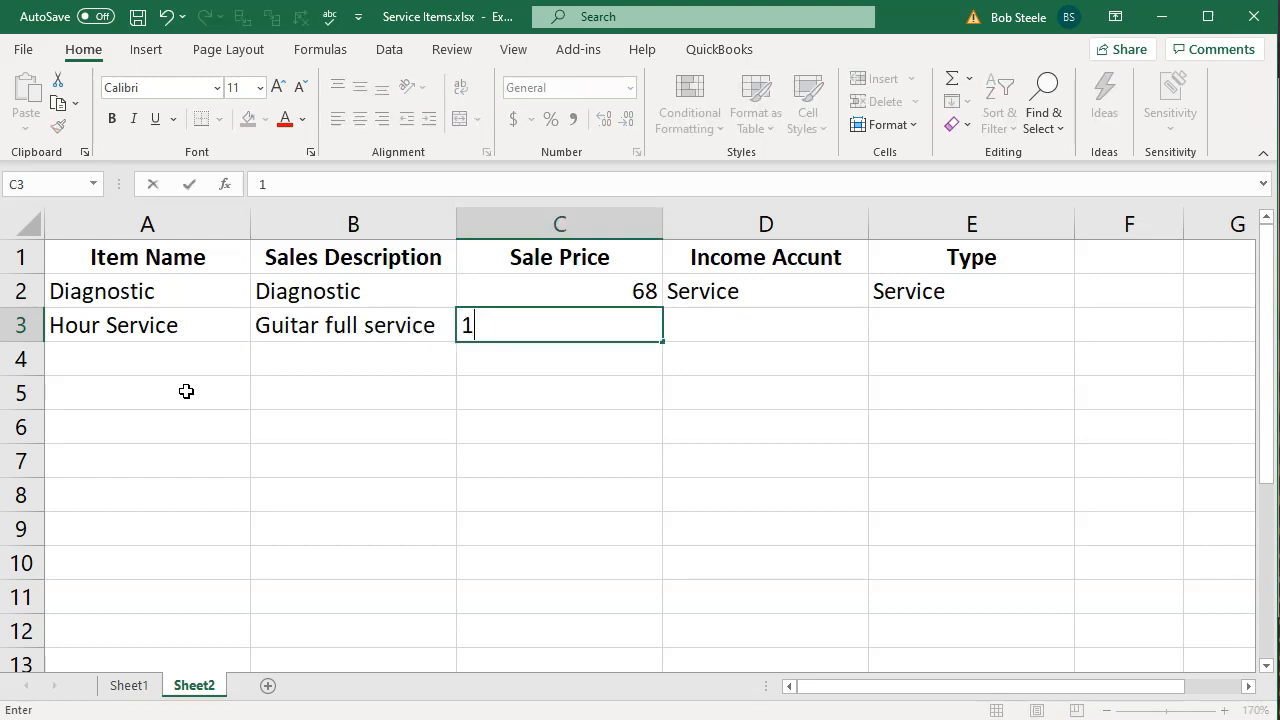
{"action": "type", "text": "40"}
{"action": "key", "text": "Tab"}
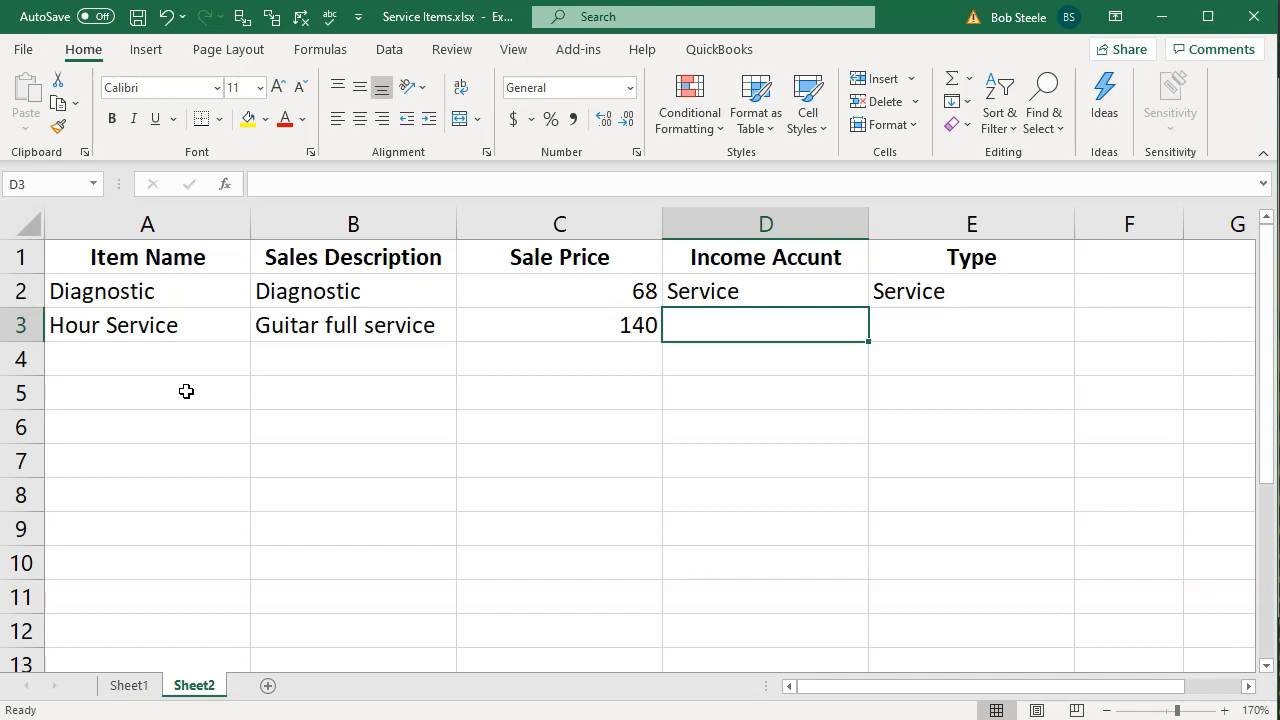
{"action": "type", "text": "Service"}
{"action": "key", "text": "Tab"}
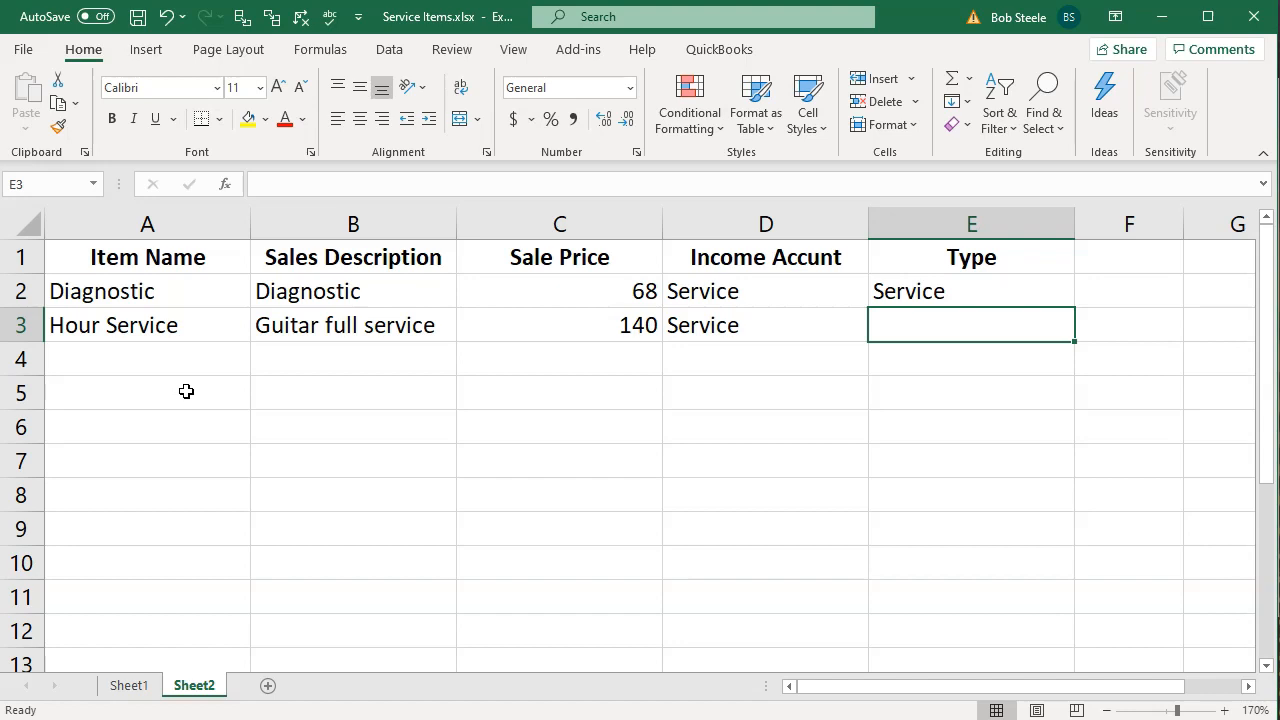
{"action": "key", "text": "Left"}
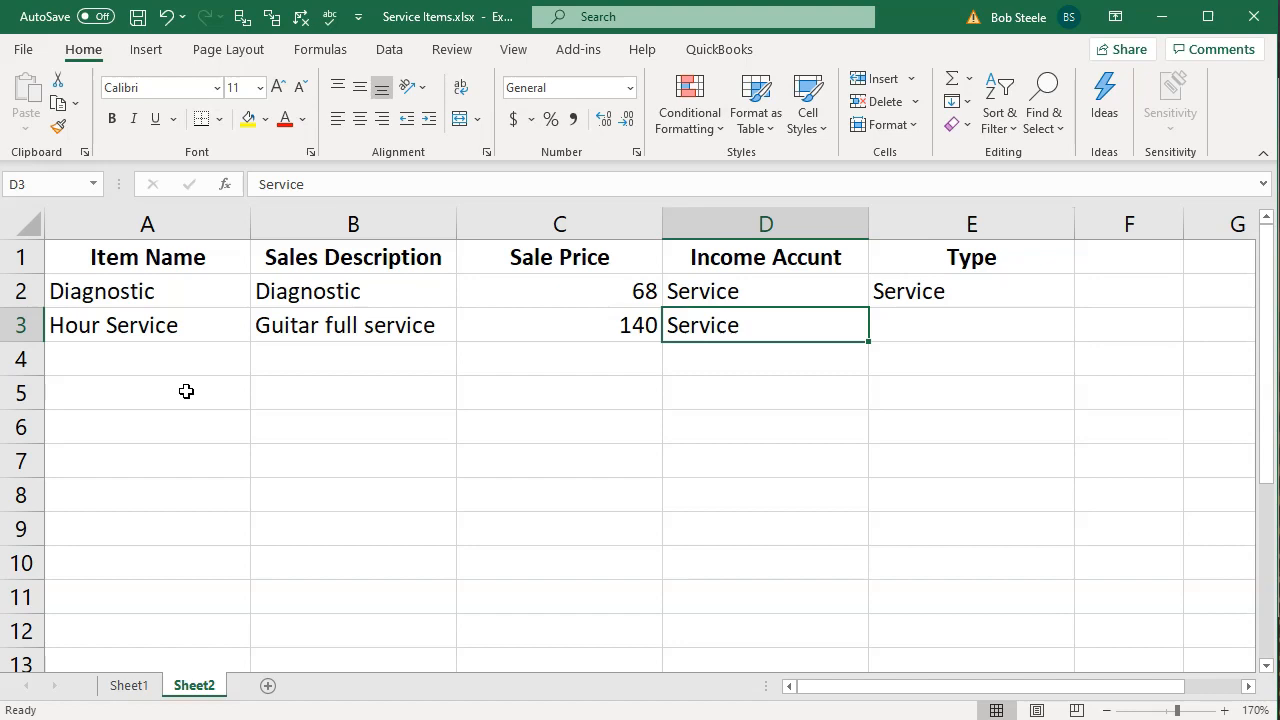
{"action": "key", "text": "Right"}
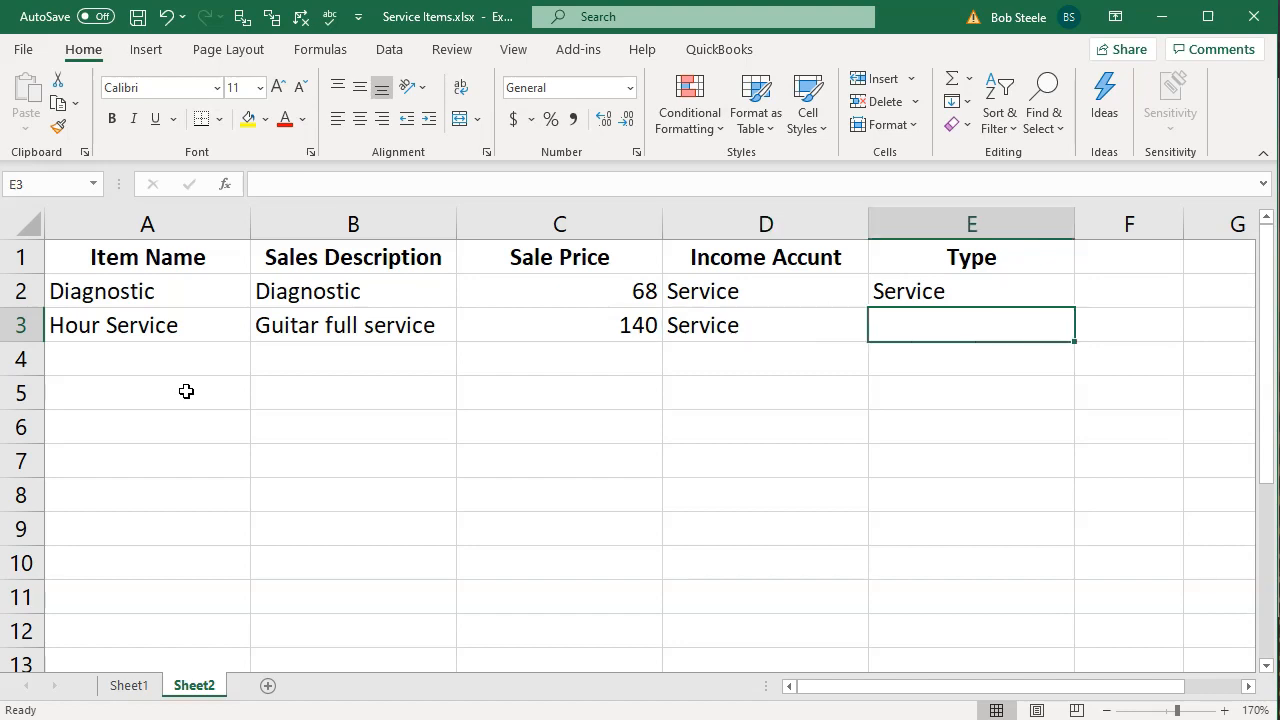
{"action": "type", "text": "Service"}
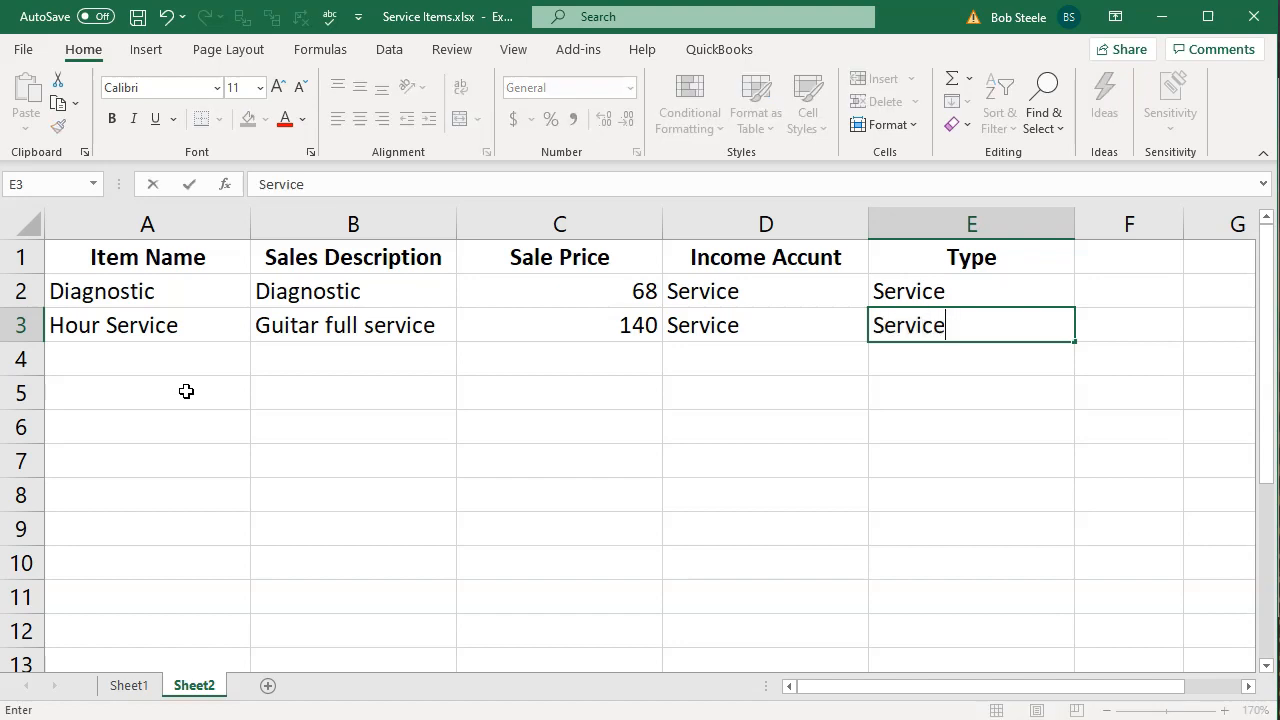
{"action": "key", "text": "Return"}
Enter Partial Serice as the item name in A4 and Guiter service as its description in B4
{"action": "key", "text": "Left"}
{"action": "key", "text": "Left"}
{"action": "key", "text": "Left"}
{"action": "key", "text": "Left"}
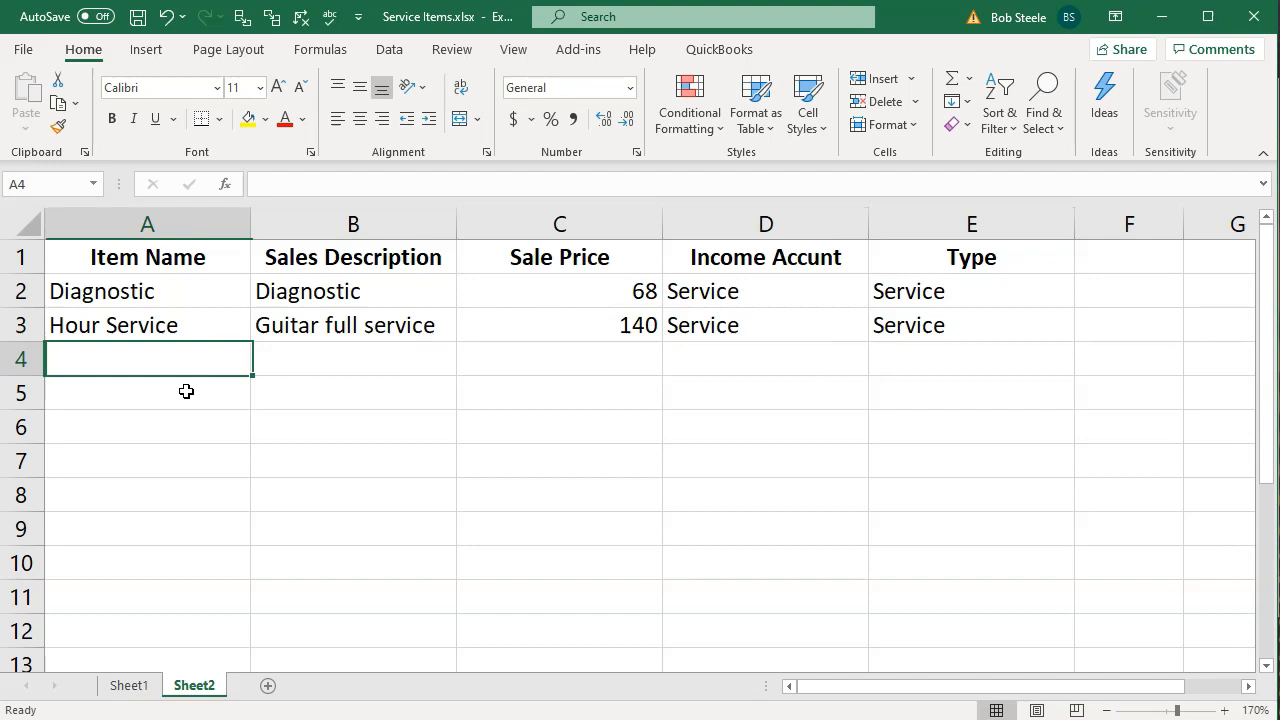
{"action": "type", "text": "Par"}
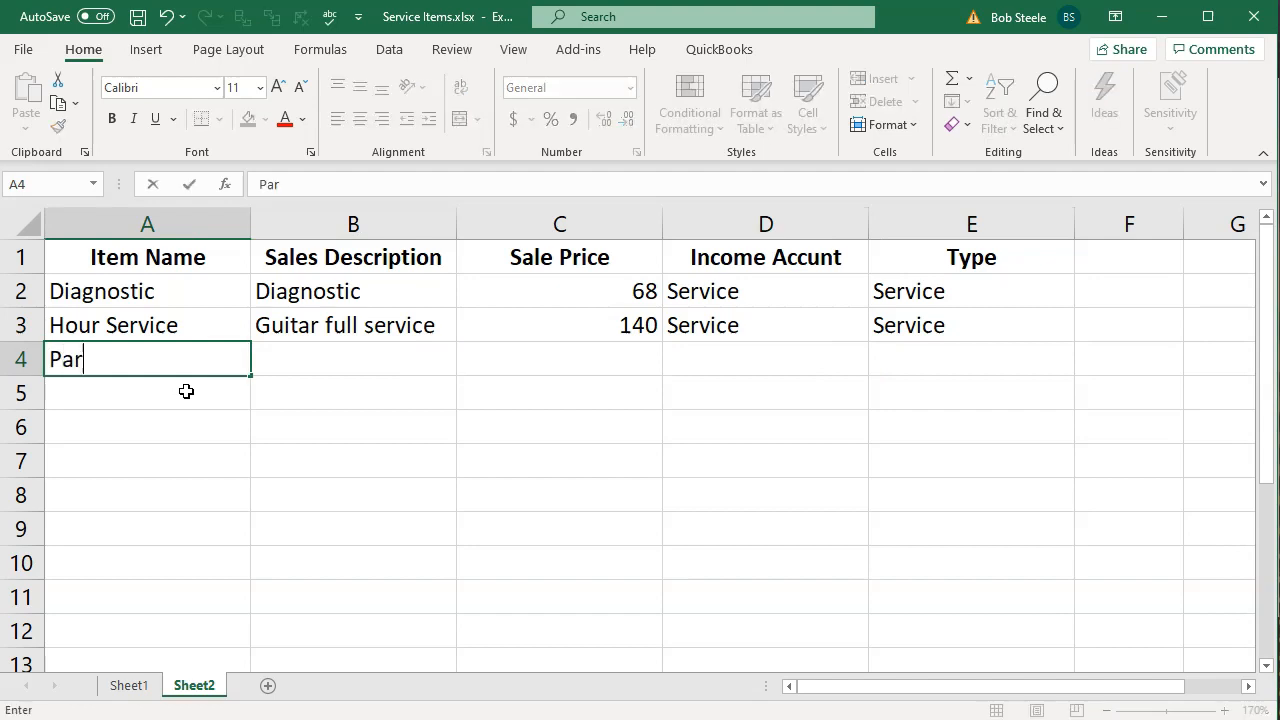
{"action": "type", "text": "tial Serice"}
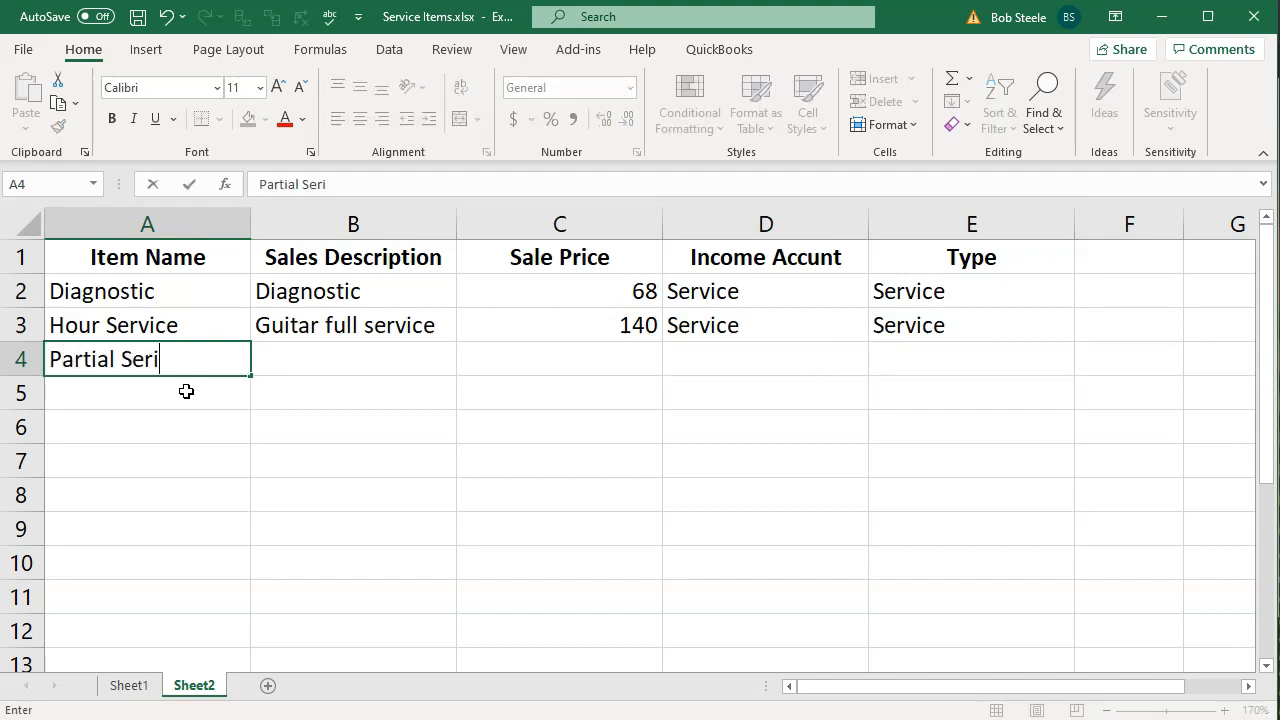
{"action": "key", "text": "Tab"}
{"action": "type", "text": "Guiter "}
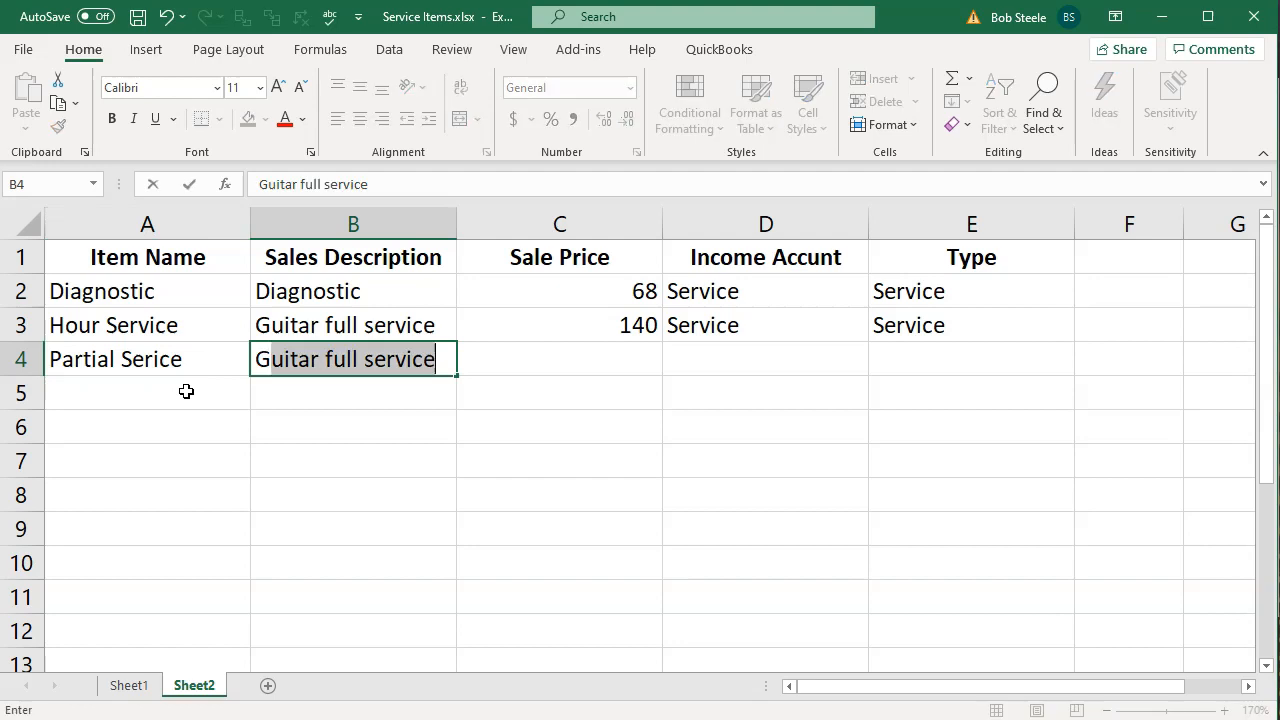
{"action": "type", "text": "service"}
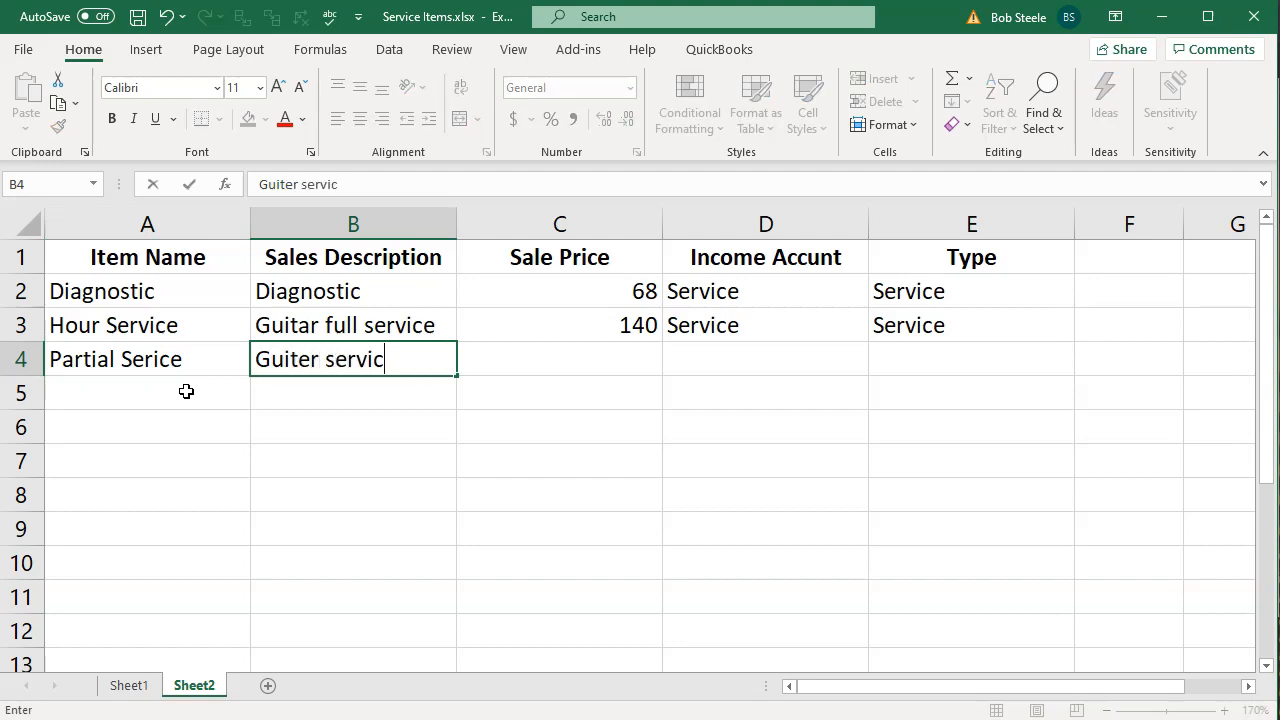
{"action": "key", "text": "Tab"}
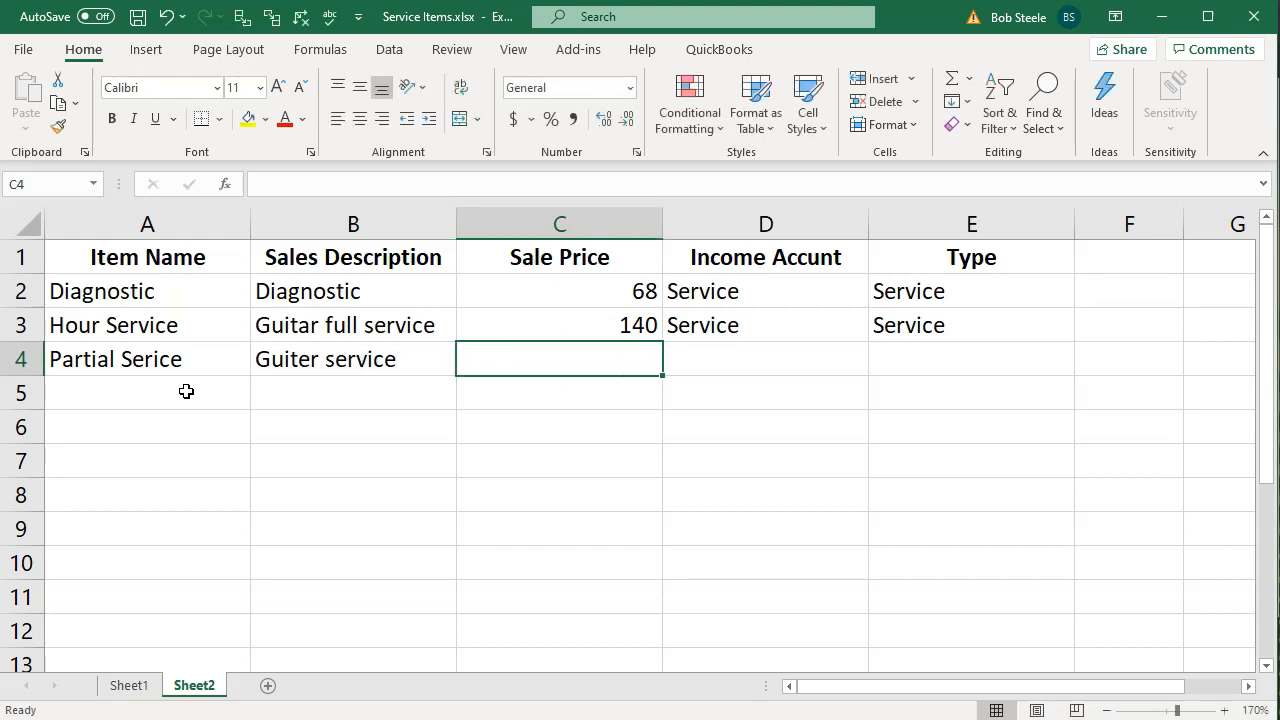
Enter 100 as the sale price in C4 and Service for both income account and type in D4 and E4
{"action": "type", "text": "100"}
{"action": "key", "text": "Tab"}
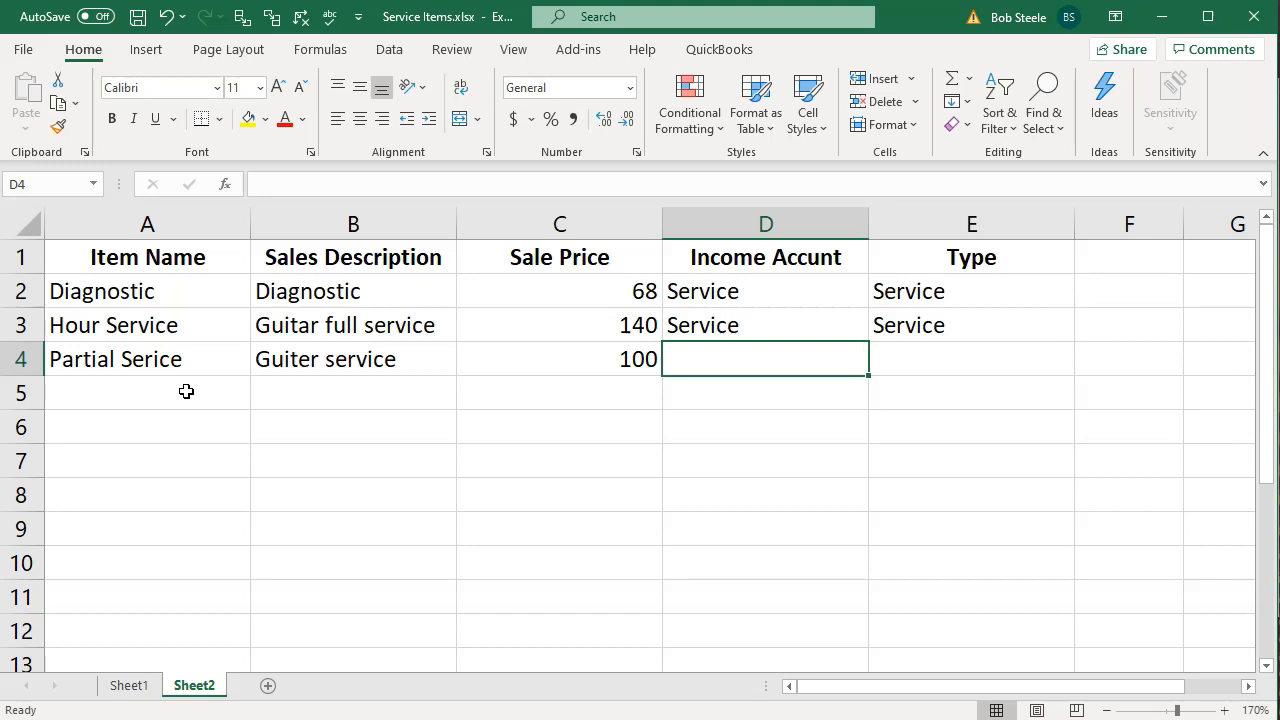
{"action": "type", "text": "Ser"}
{"action": "key", "text": "BackSpace"}
{"action": "key", "text": "BackSpace"}
{"action": "key", "text": "BackSpace"}
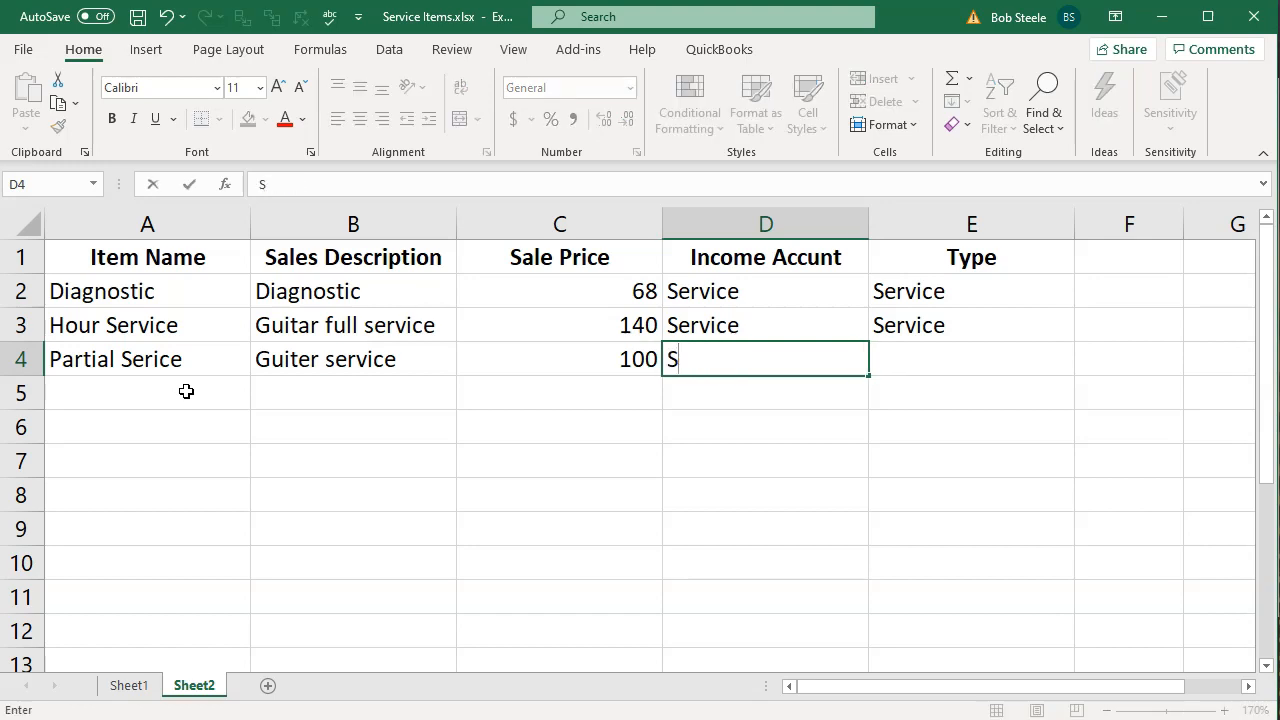
{"action": "type", "text": "ervice"}
{"action": "key", "text": "Tab"}
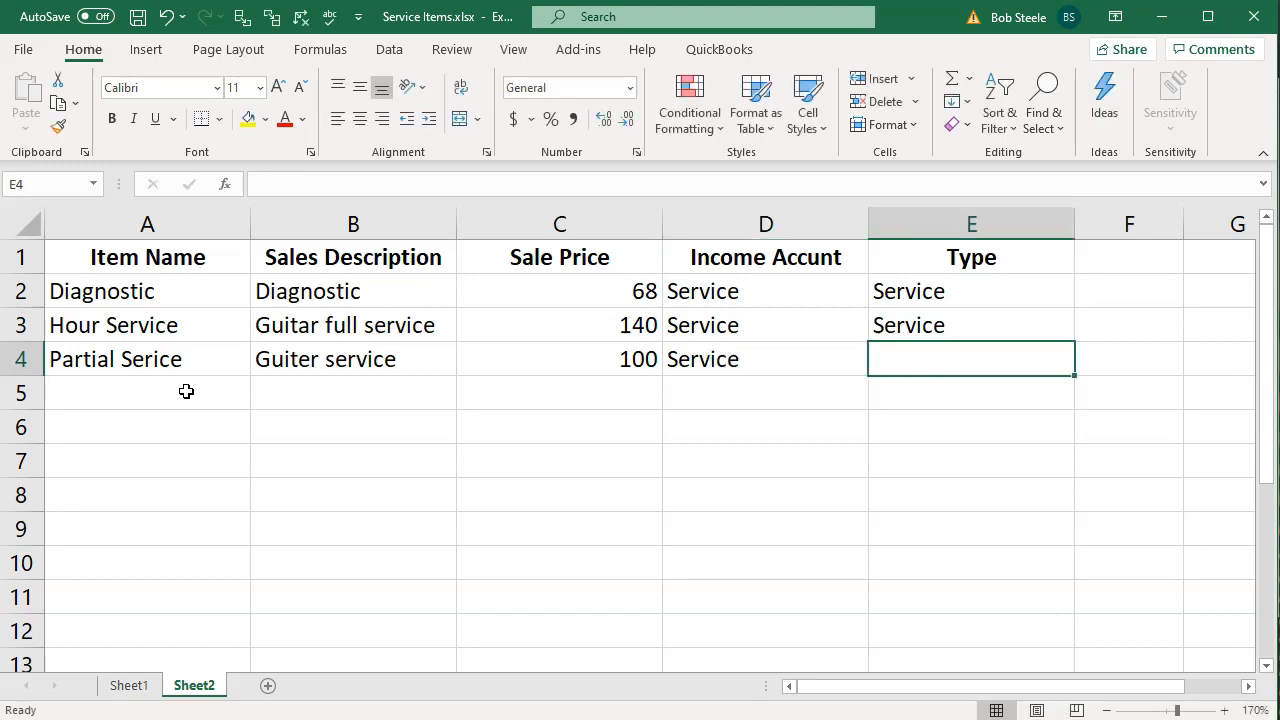
{"action": "type", "text": "Service"}
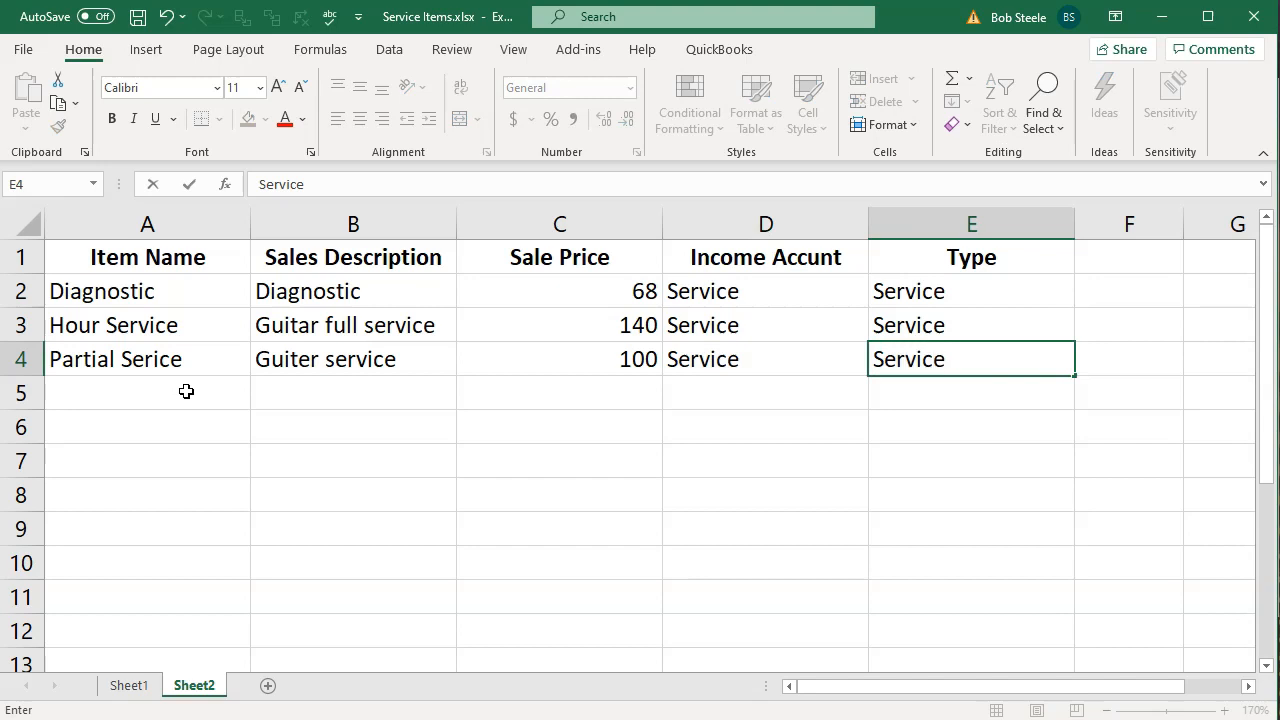
{"action": "key", "text": "Return"}
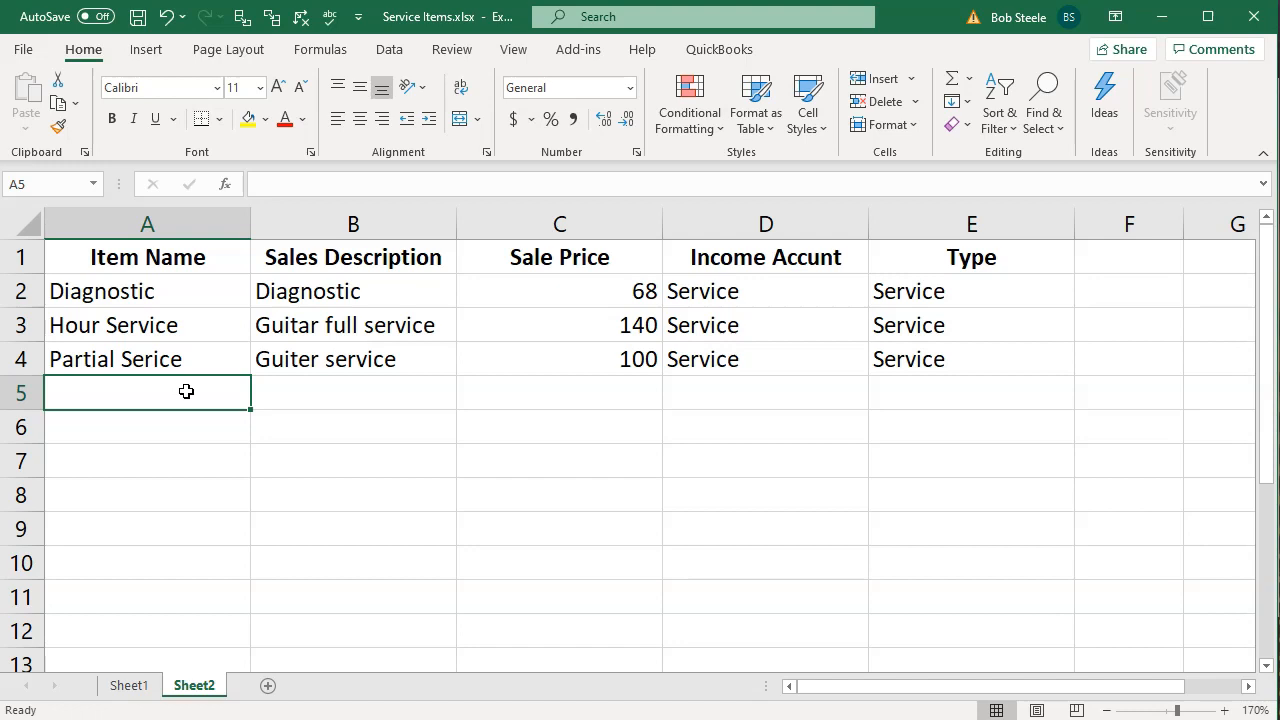
Enter Tune up as the item name in A5 and 5 Guiter Tuneup as its description in B5
{"action": "type", "text": "Tune up"}
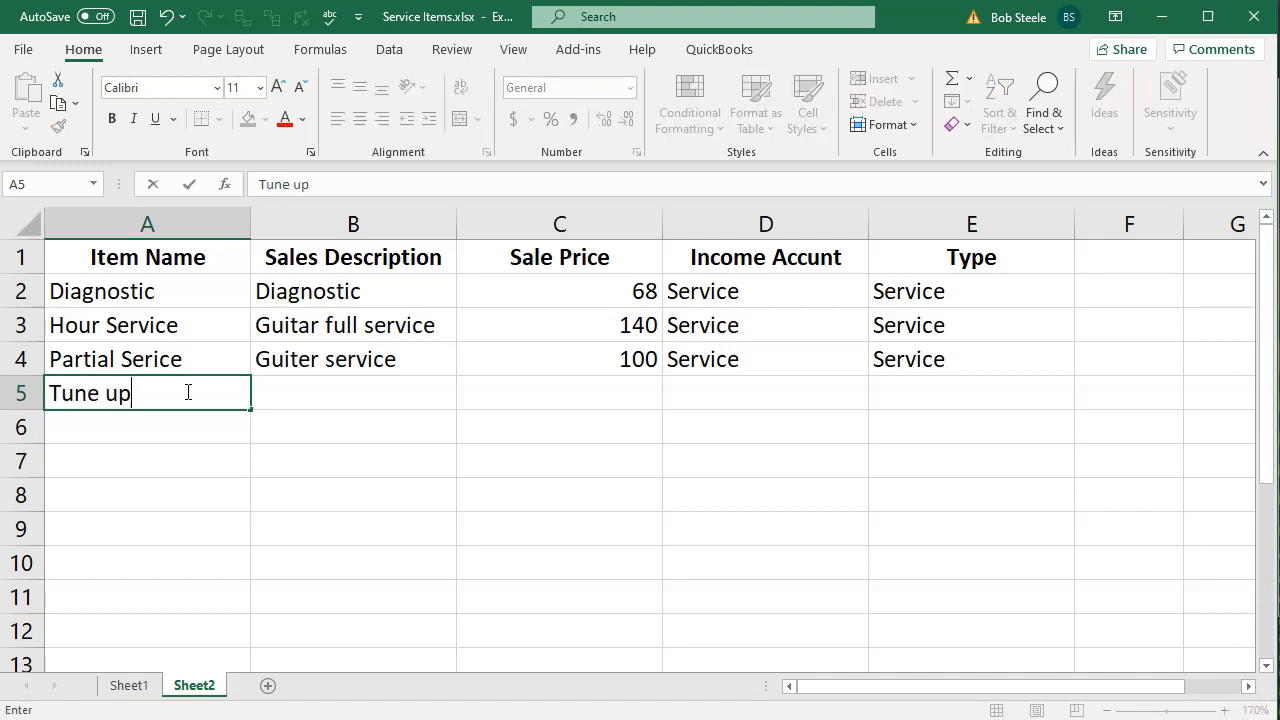
{"action": "key", "text": "Tab"}
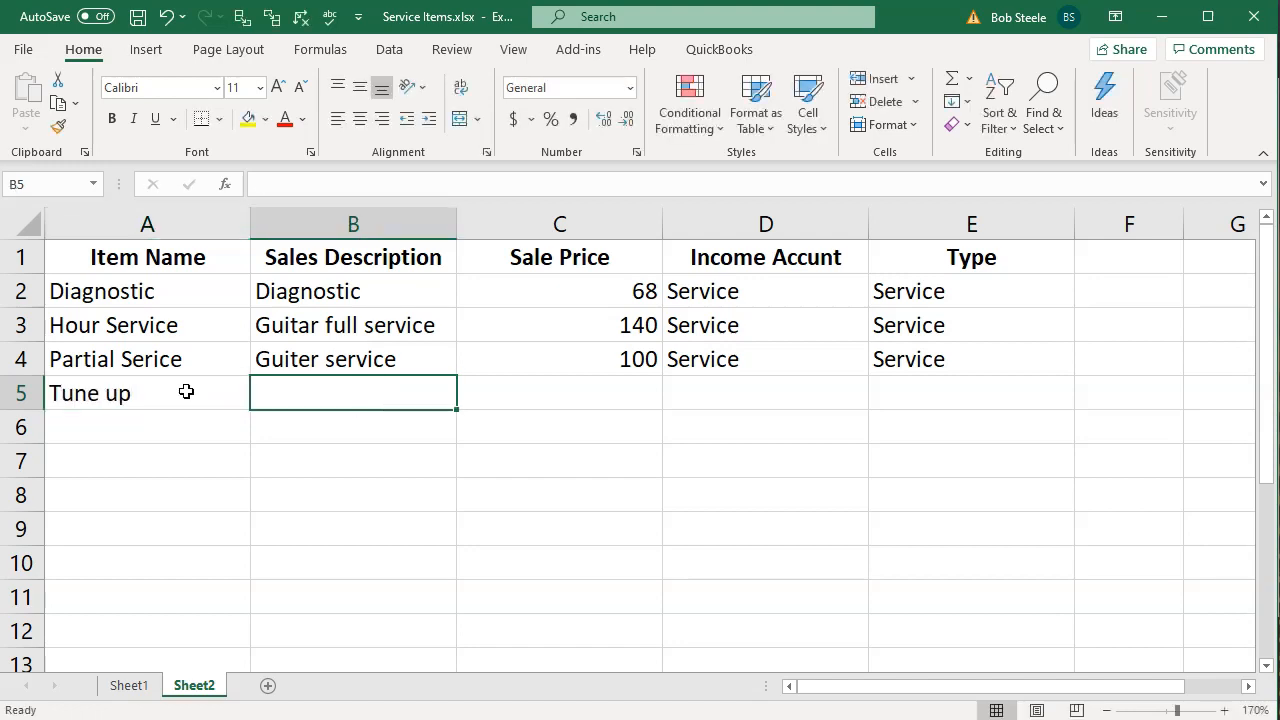
{"action": "type", "text": "5 Guiter Tunu"}
{"action": "key", "text": "BackSpace"}
{"action": "type", "text": "eup"}
{"action": "key", "text": "Tab"}
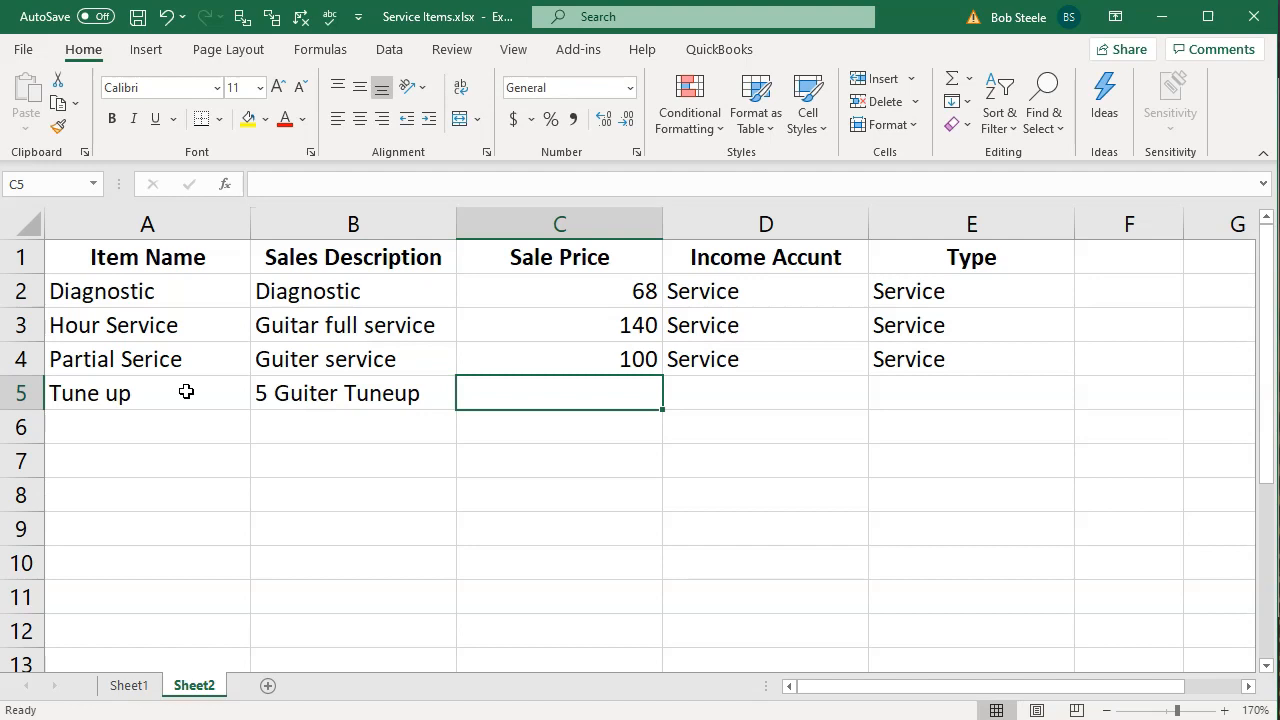
Enter 200 as the sale price in C5 and Service as the income account in D5
{"action": "type", "text": "200"}
{"action": "key", "text": "Tab"}
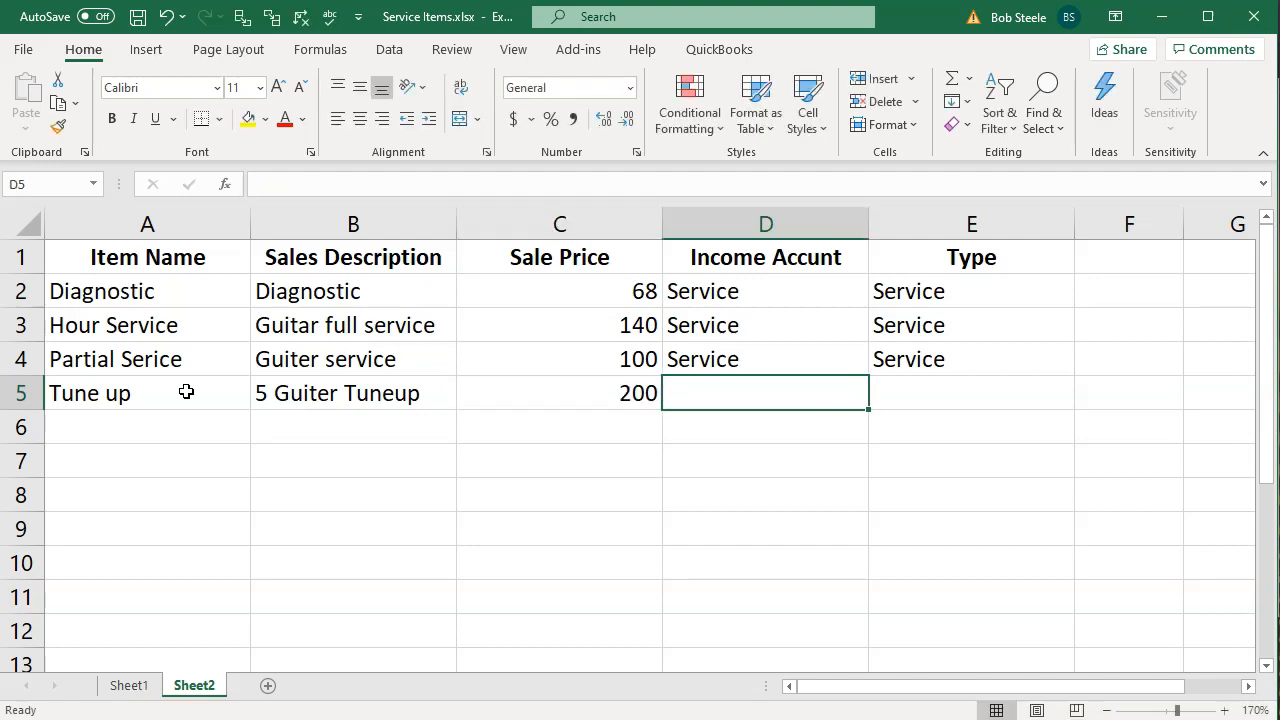
{"action": "type", "text": "Serv"}
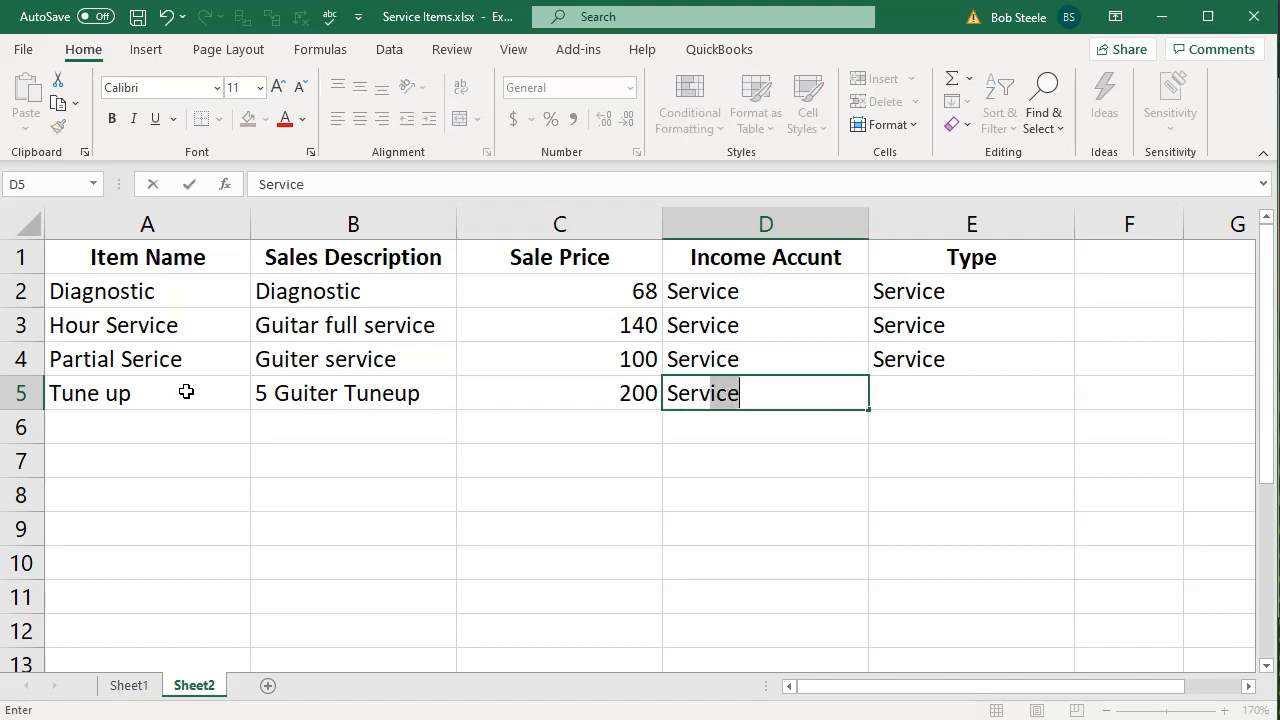
{"action": "type", "text": "ice"}
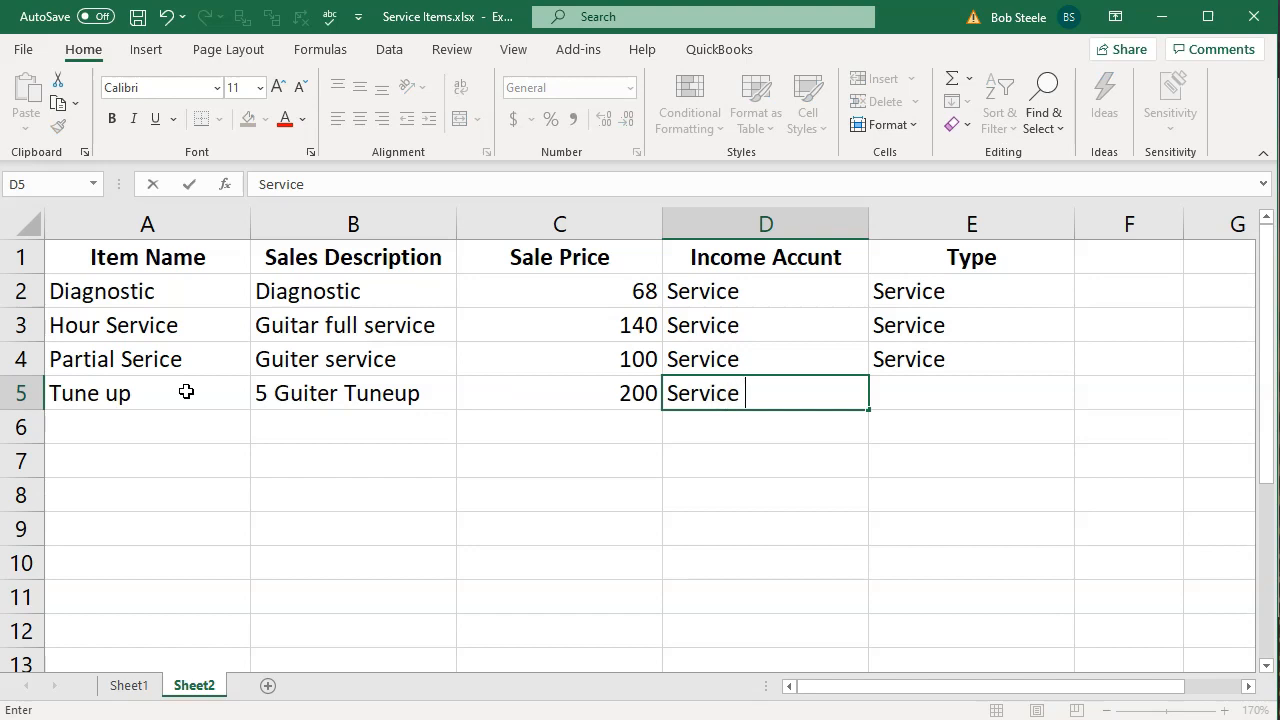
{"action": "key", "text": "Tab"}
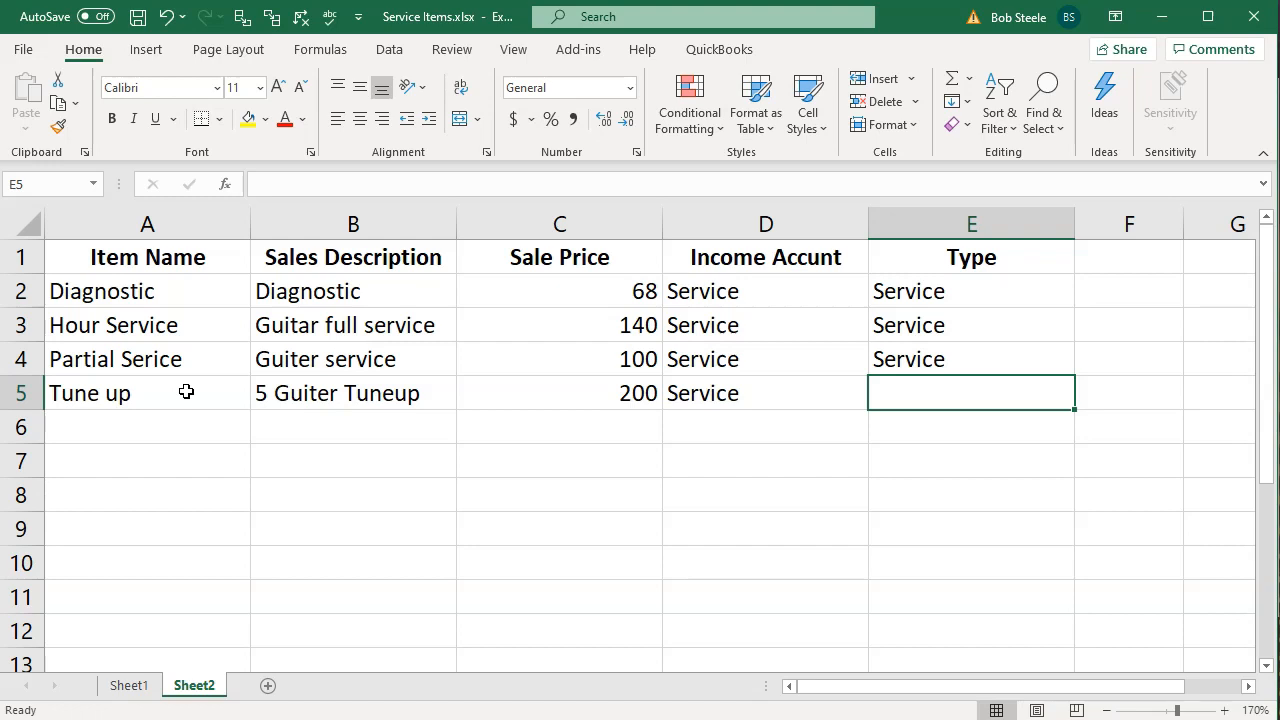
Enter Service as the type in E5 and save the workbook
{"action": "type", "text": "Service"}
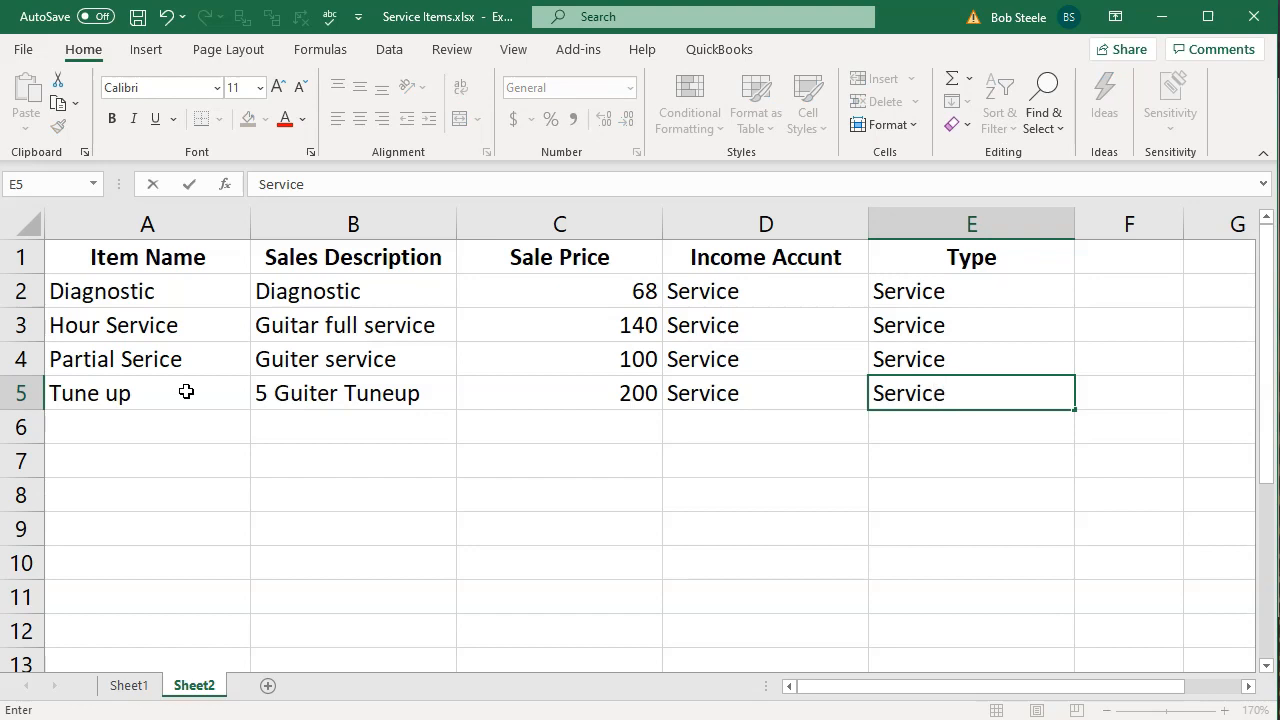
{"action": "key", "text": "Return"}
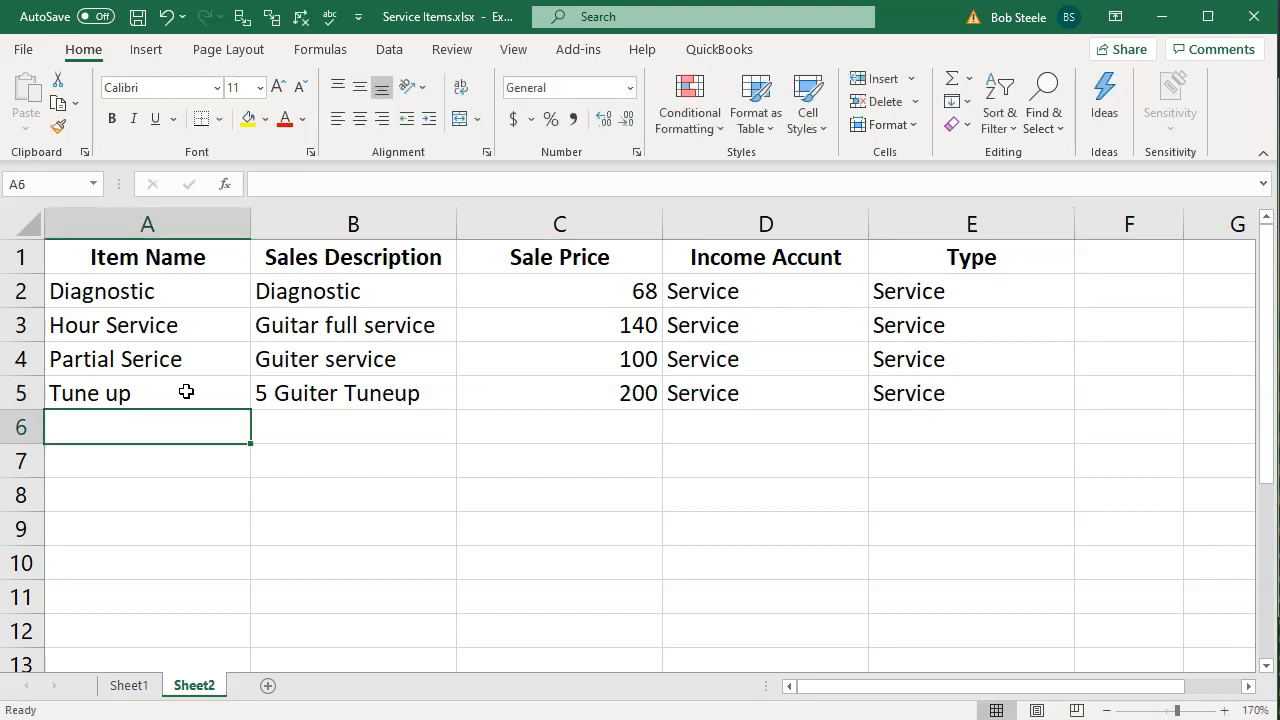
{"action": "left_click", "coordinate": [139, 19]}
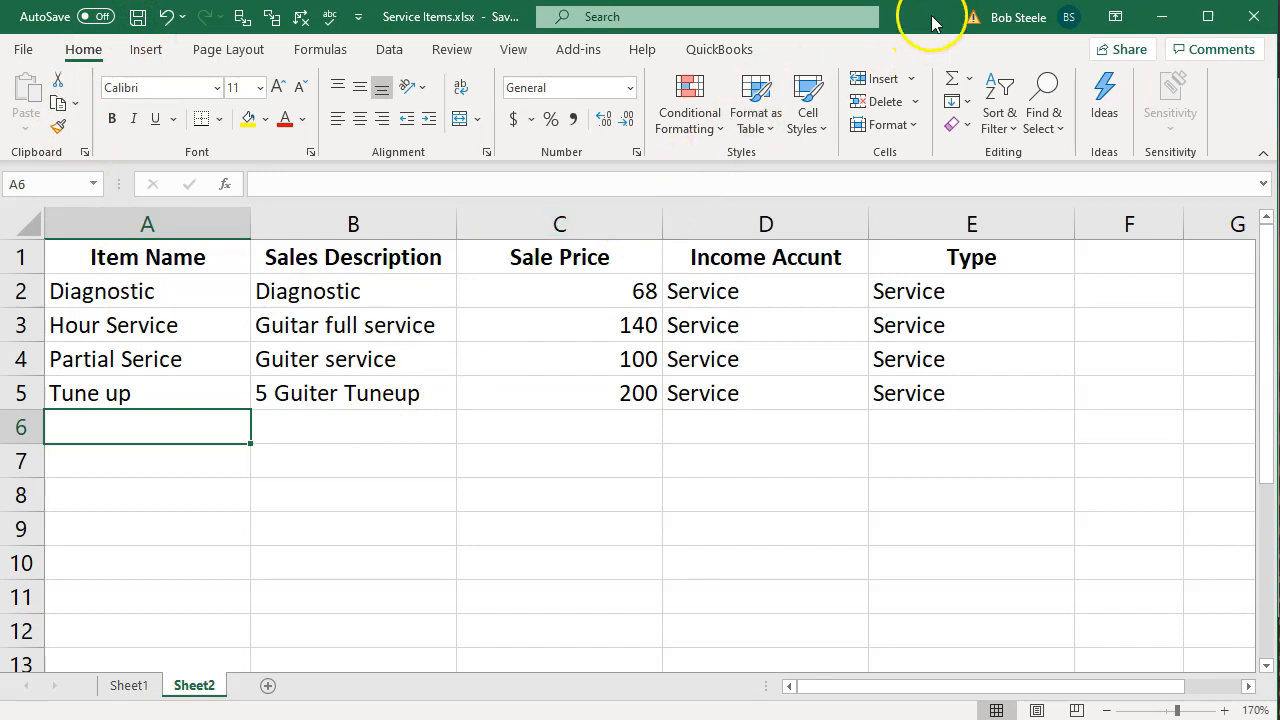
{"action": "mouse_move", "coordinate": [928, 23]}
{"action": "left_mouse_down"}
{"action": "mouse_move", "coordinate": [1279, 80]}
{"action": "mouse_move", "coordinate": [770, 8]}
{"action": "mouse_move", "coordinate": [931, 23]}
{"action": "left_mouse_up"}
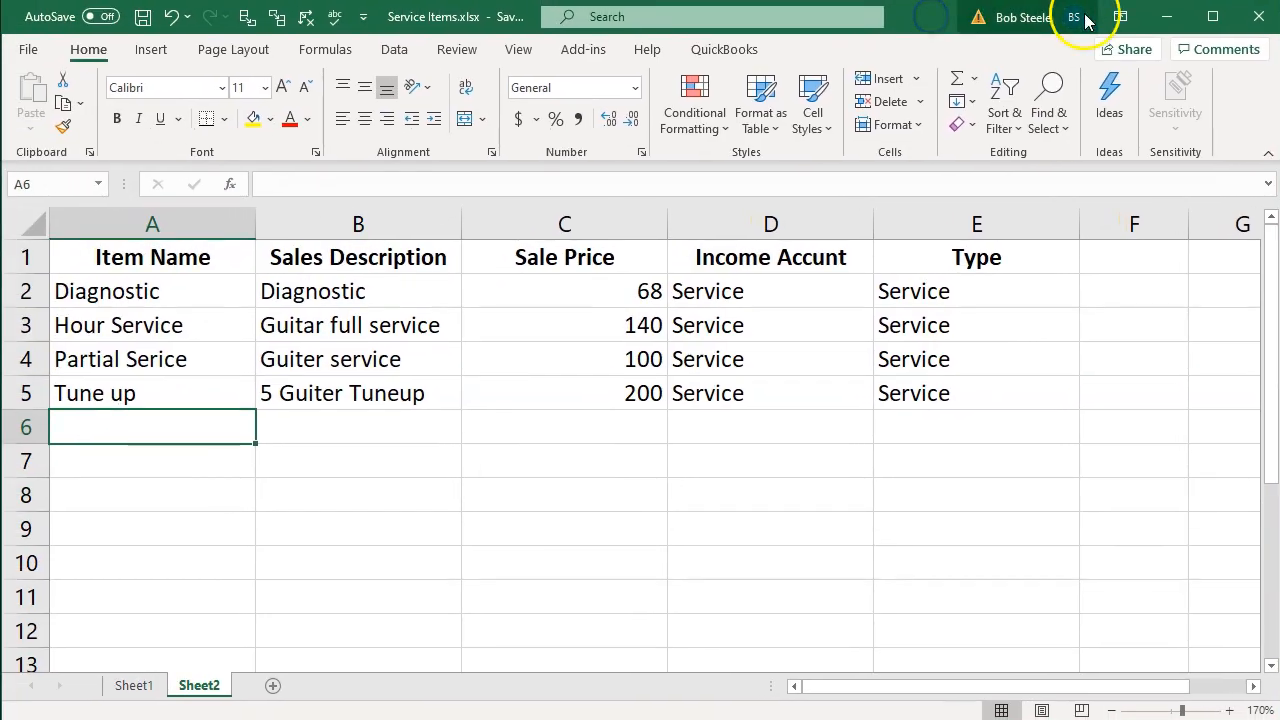
Switch to QuickBooks Online, close the product import screen and start a new invoice
{"action": "left_click", "coordinate": [1165, 18]}
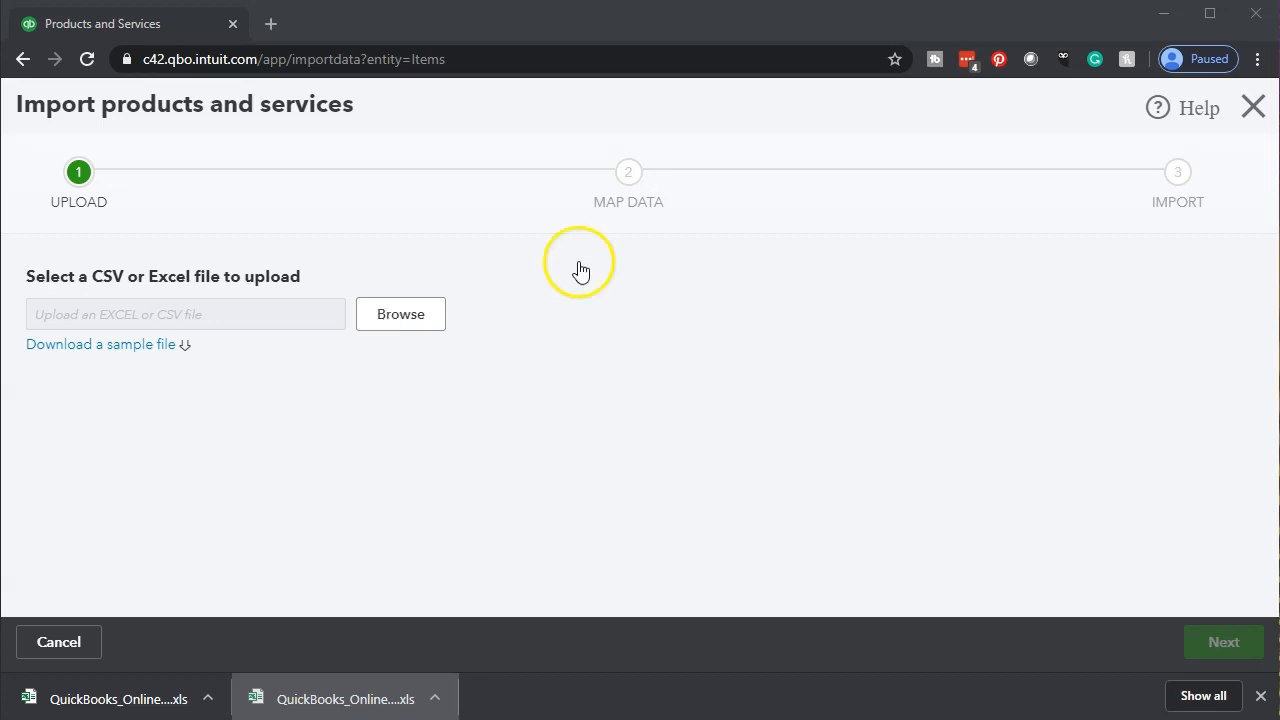
{"action": "left_click", "coordinate": [1253, 126]}
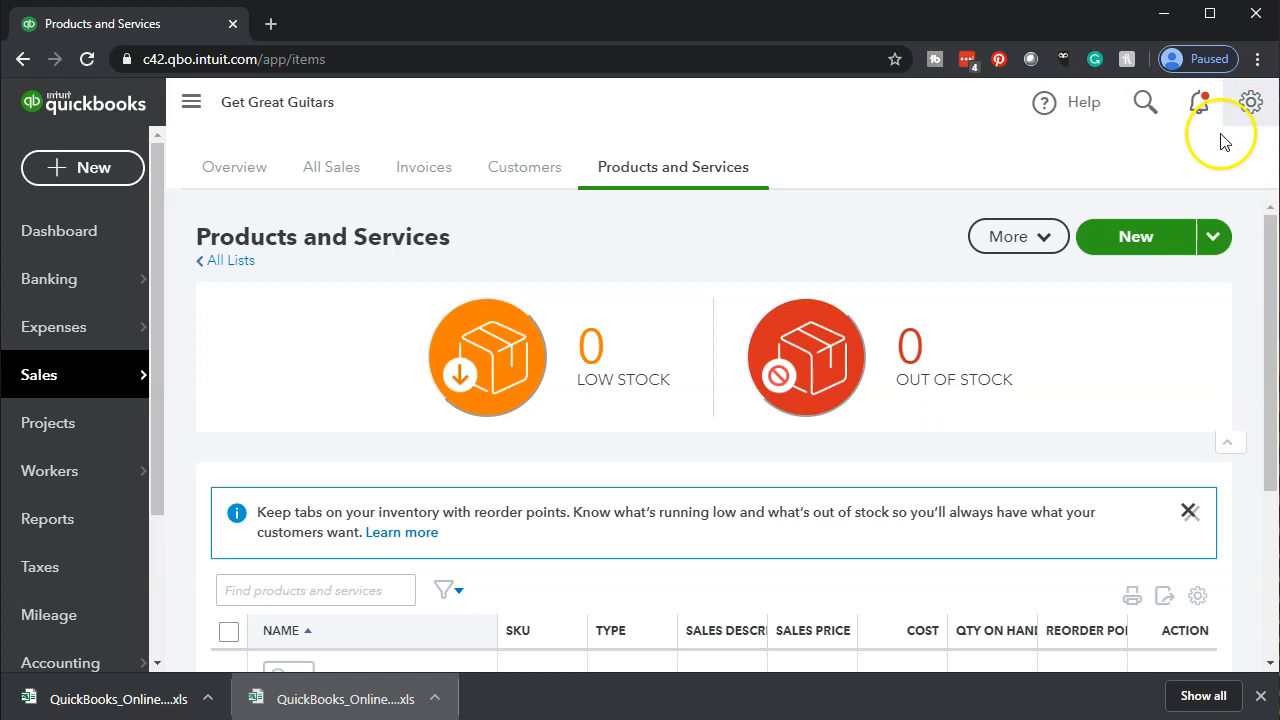
{"action": "mouse_move", "coordinate": [103, 257]}
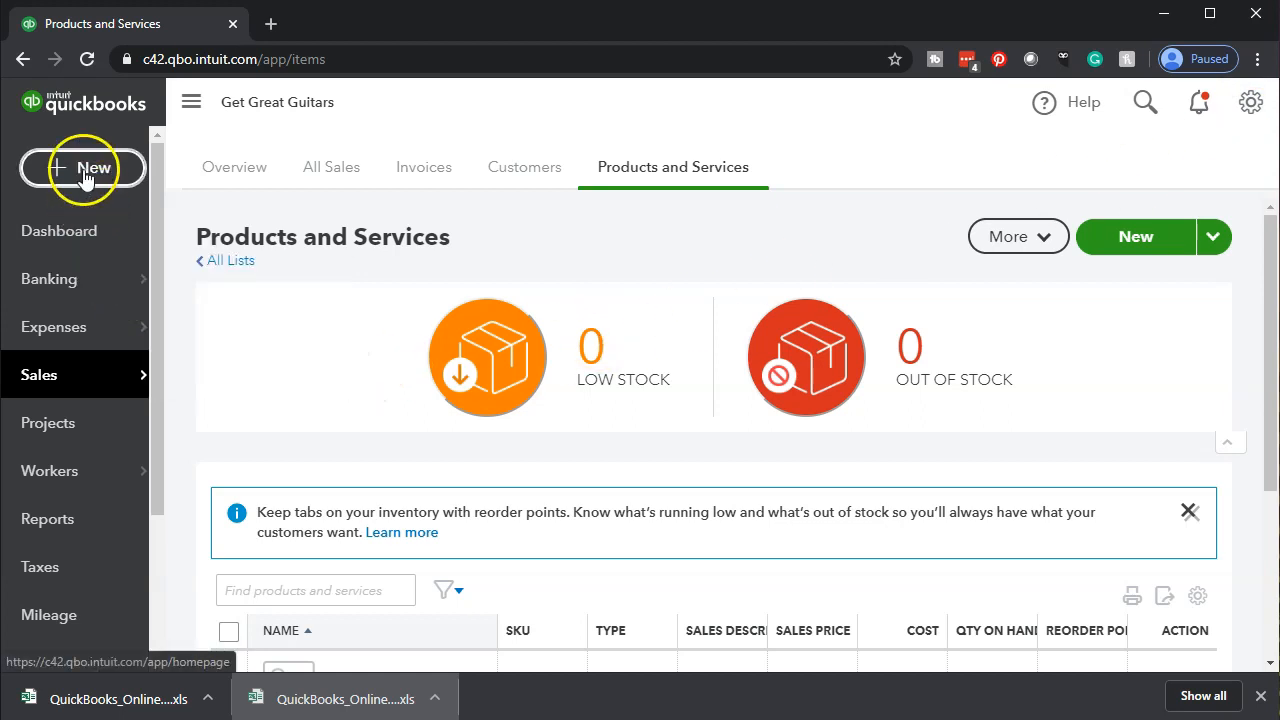
{"action": "left_click", "coordinate": [83, 169]}
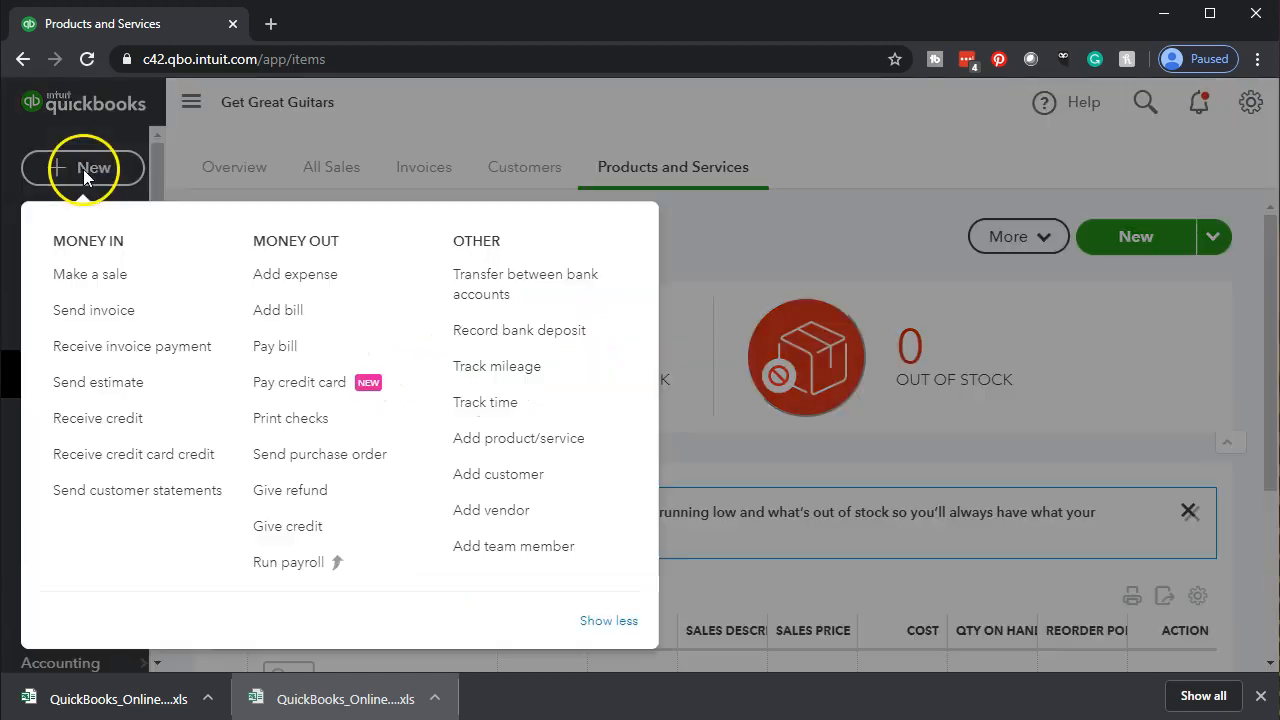
{"action": "left_click", "coordinate": [108, 350]}
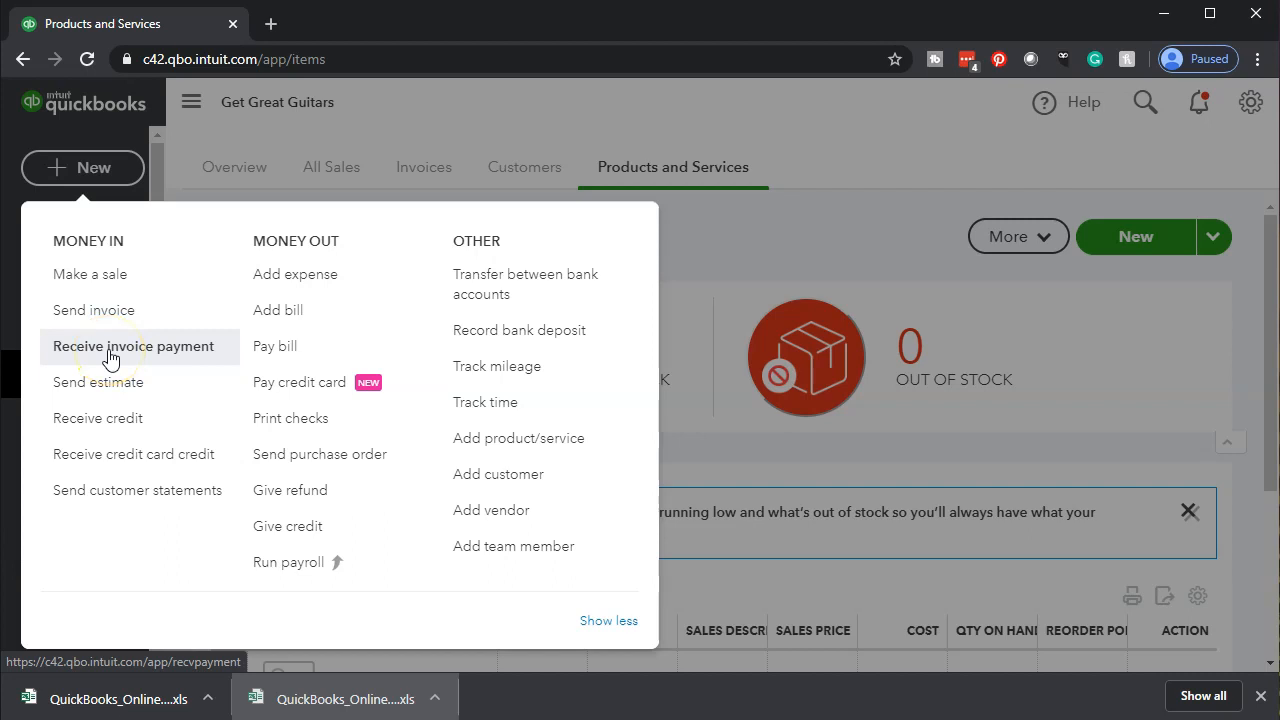
{"action": "left_click", "coordinate": [100, 312]}
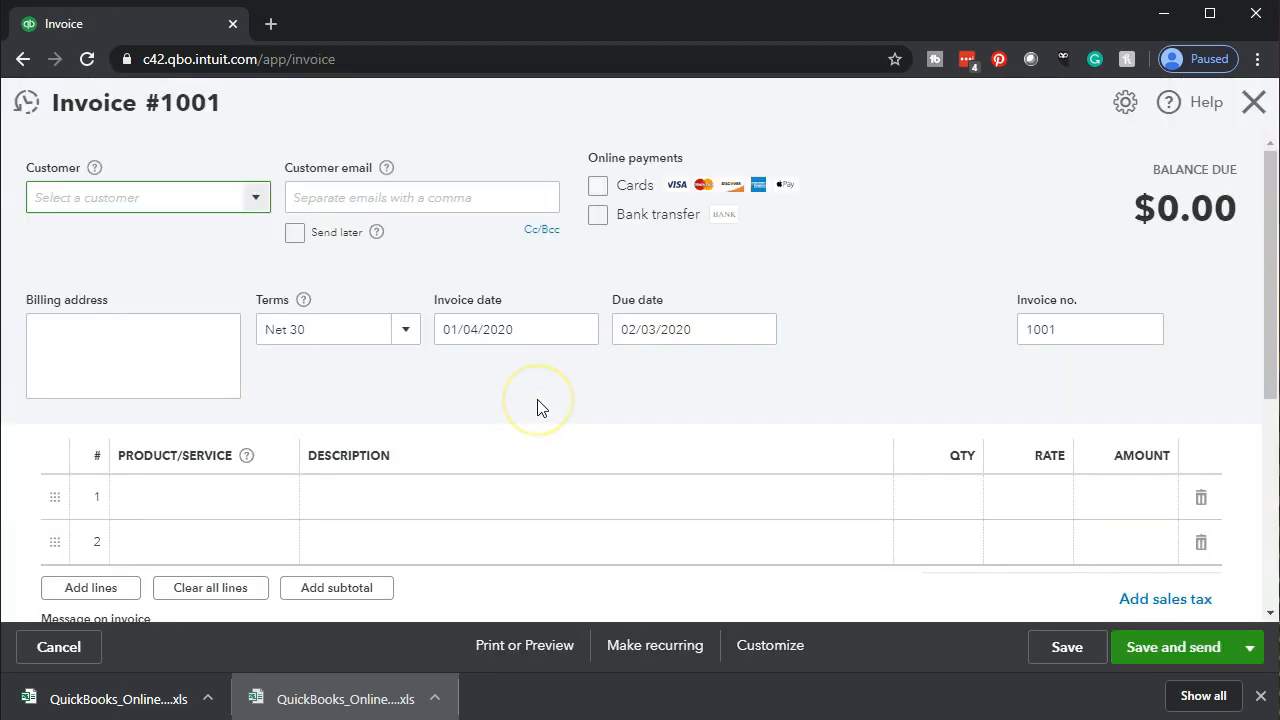
Open the product/service list on the invoice's first line and choose Hours
{"action": "left_click", "coordinate": [285, 507]}
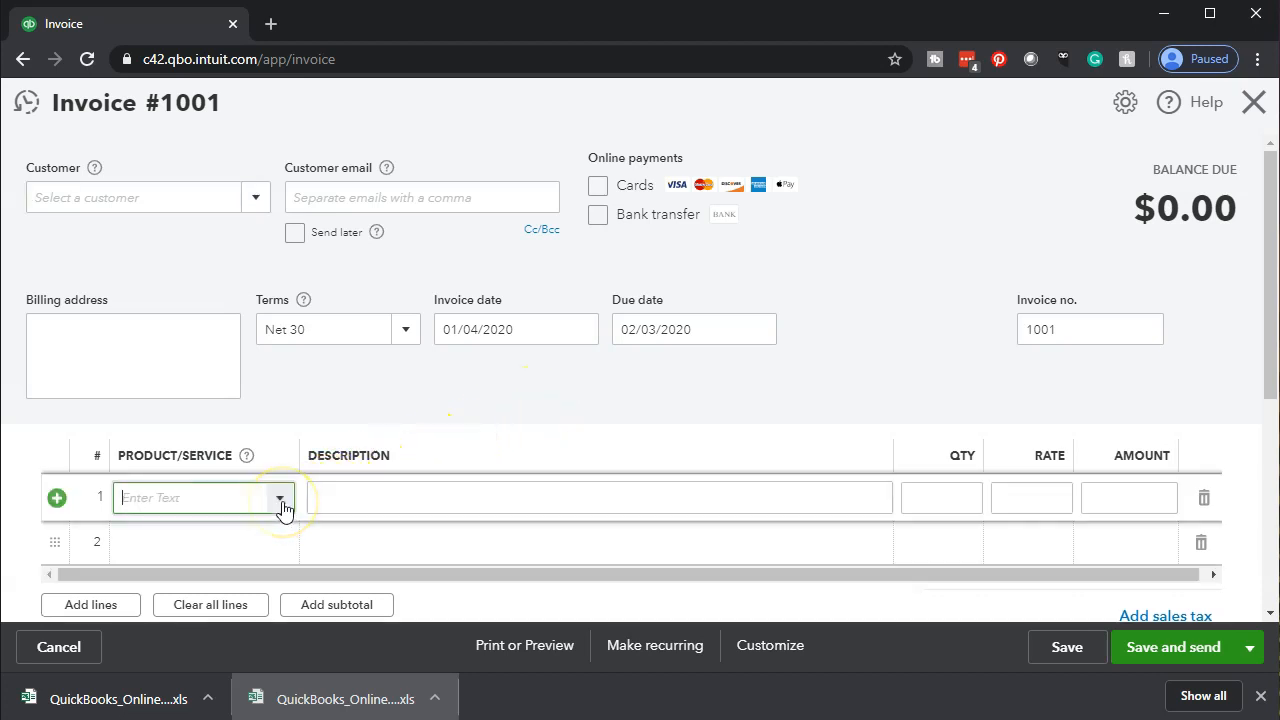
{"action": "left_click", "coordinate": [281, 500]}
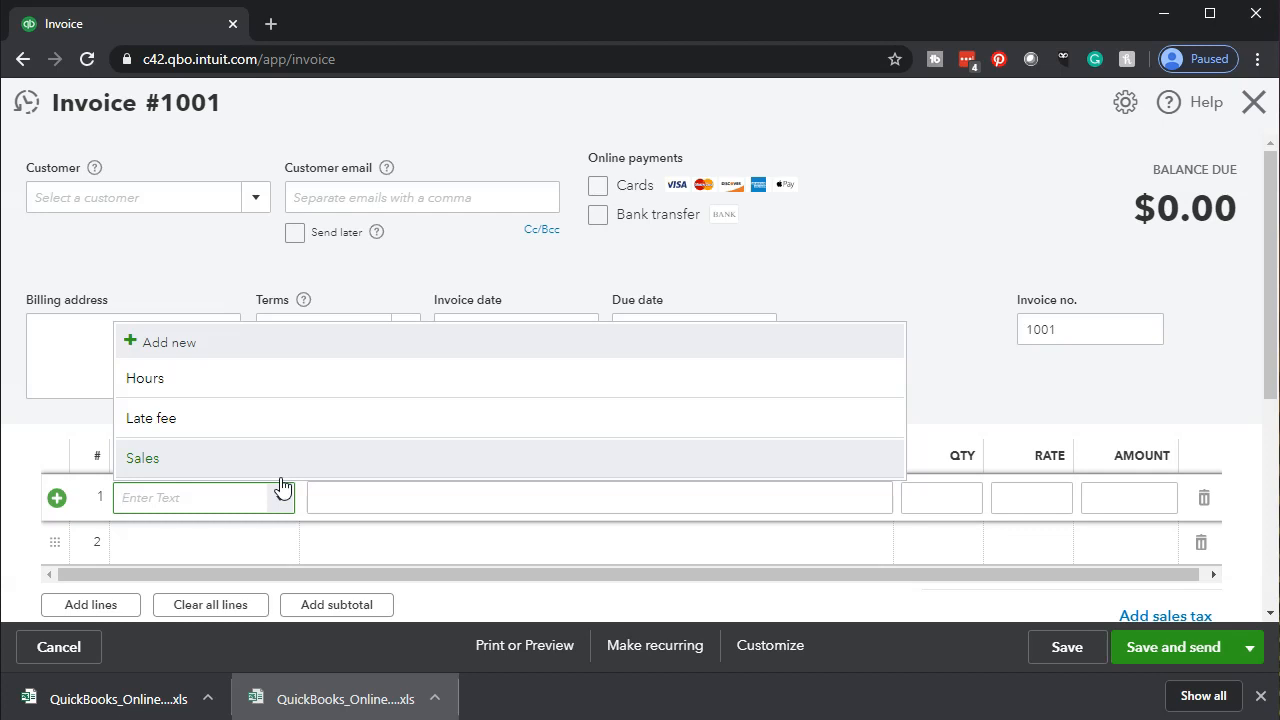
{"action": "left_click", "coordinate": [280, 470]}
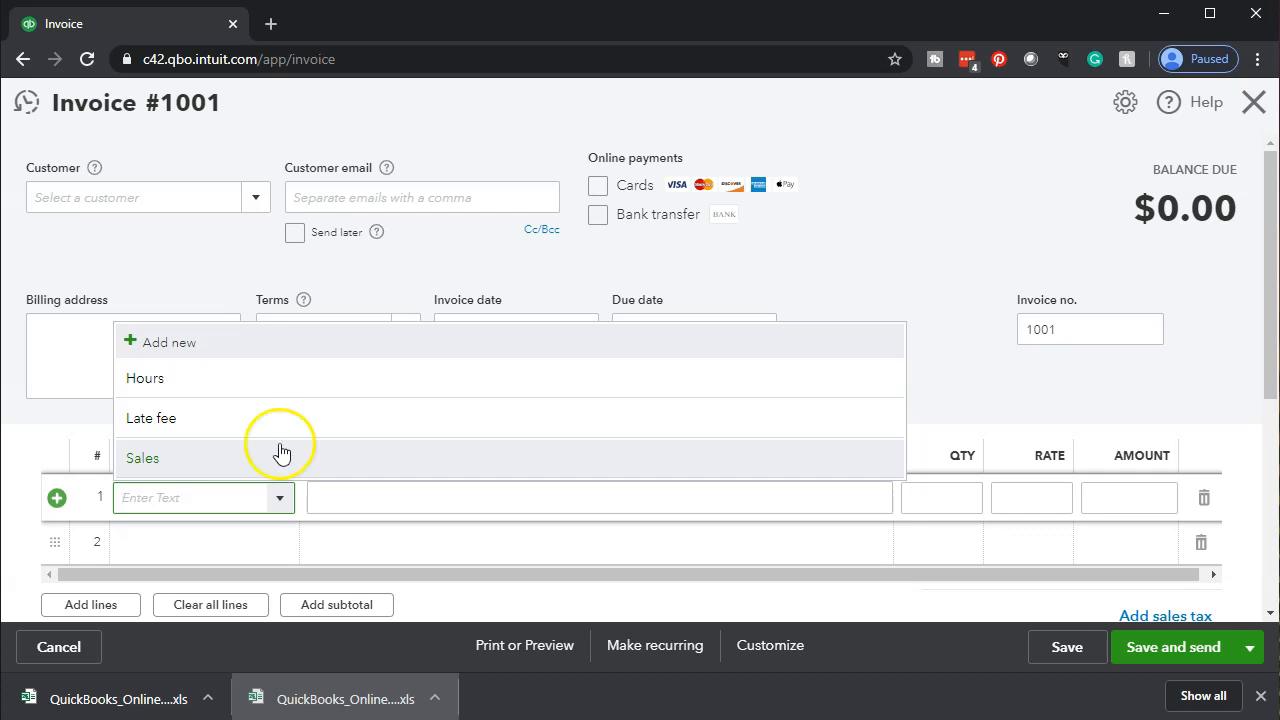
{"action": "left_click", "coordinate": [252, 398]}
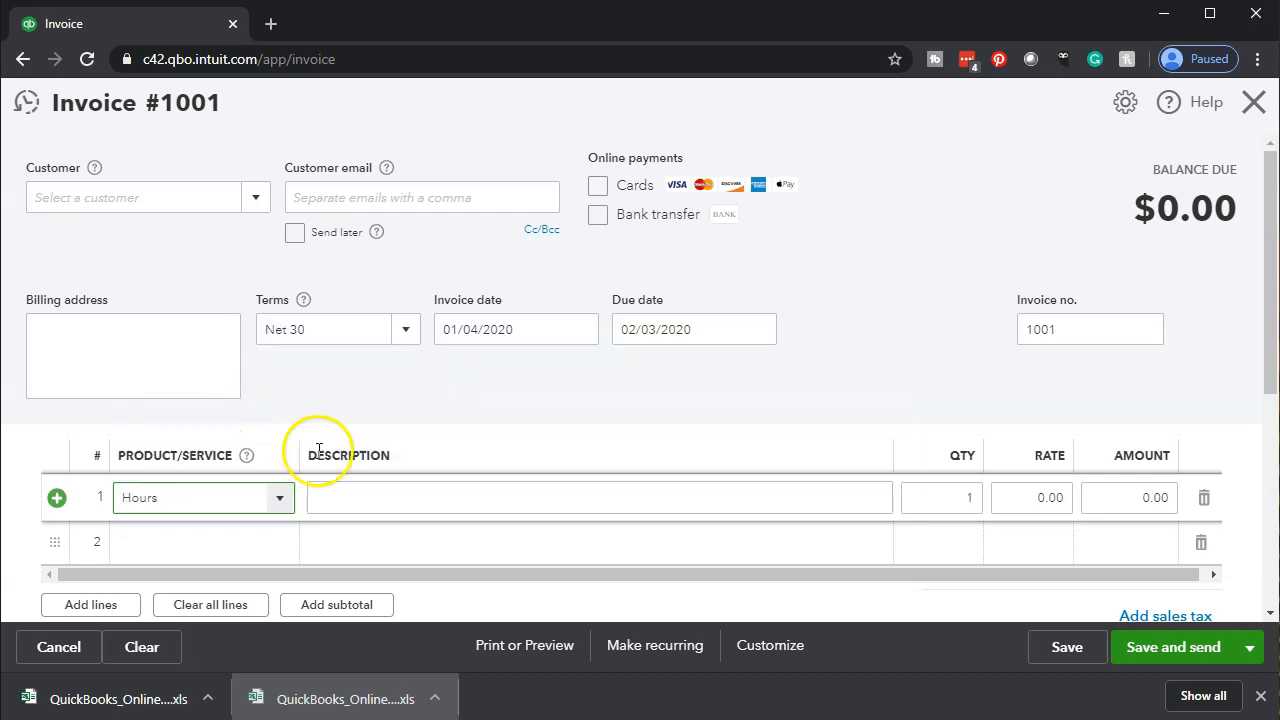